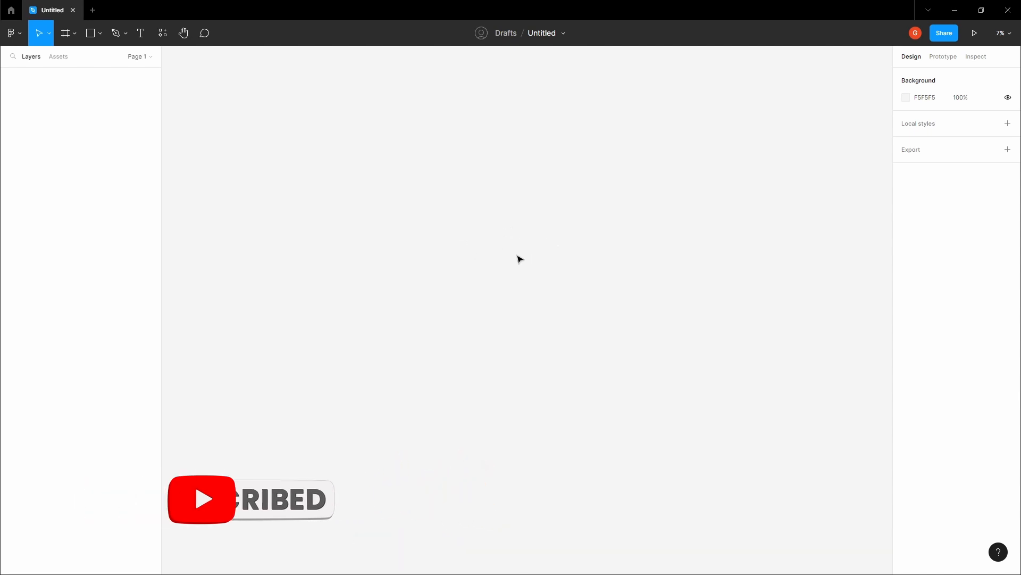
- Paste the copied Logo, Text Styles, Images, Colors and Gradient frames onto the empty canvas
key("ctrl+v")
left_click(524, 193)
key("space")
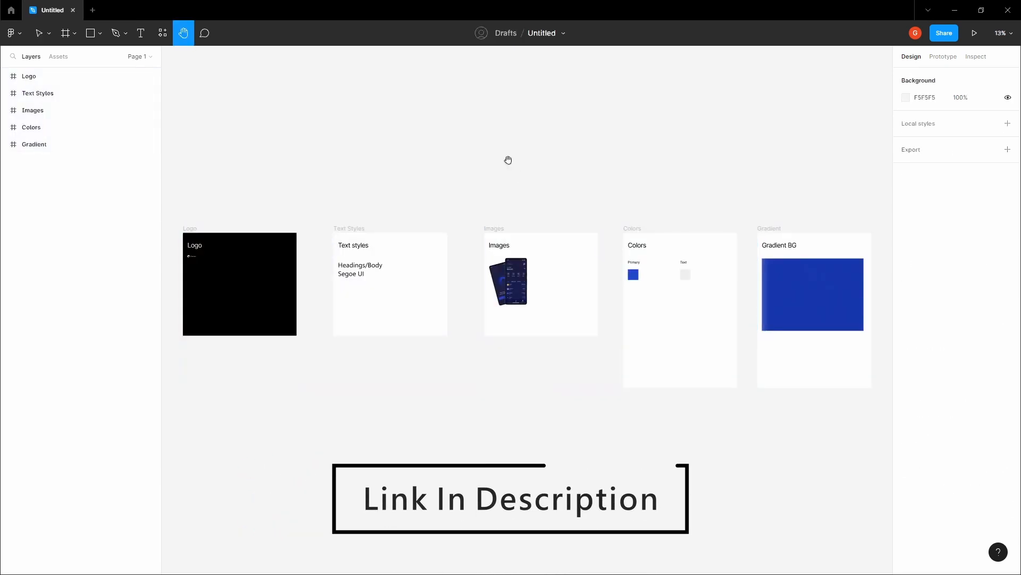
- Add a 1440 × 1024 frame from the Desktop preset in the empty area below the pasted frames
left_click_drag(509, 161, 504, 129)
left_click_drag(505, 222, 509, 186)
scroll(500, 244, "down", 1)
left_click_drag(498, 286, 513, 218)
scroll(516, 224, "down", 2)
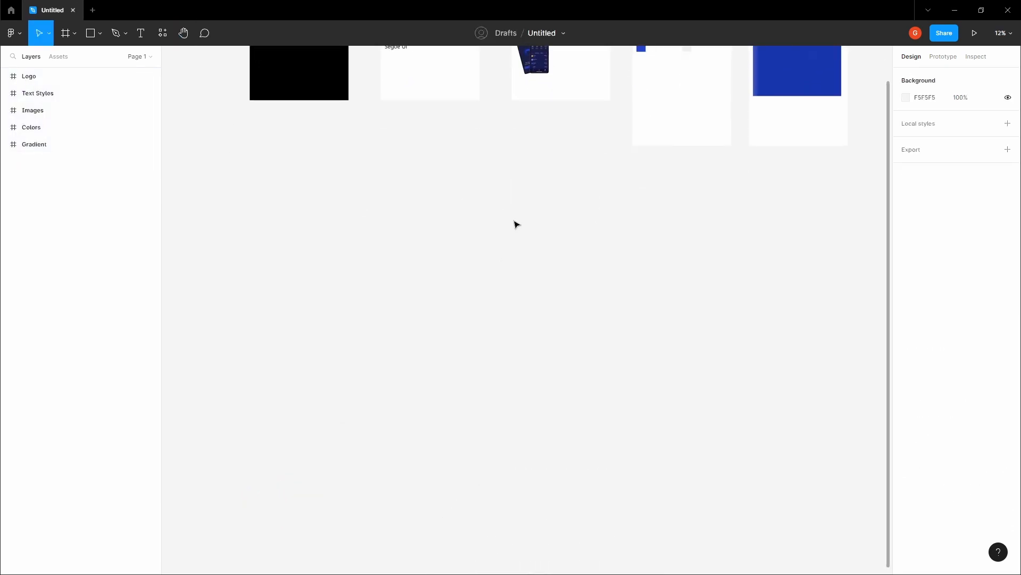
key("f")
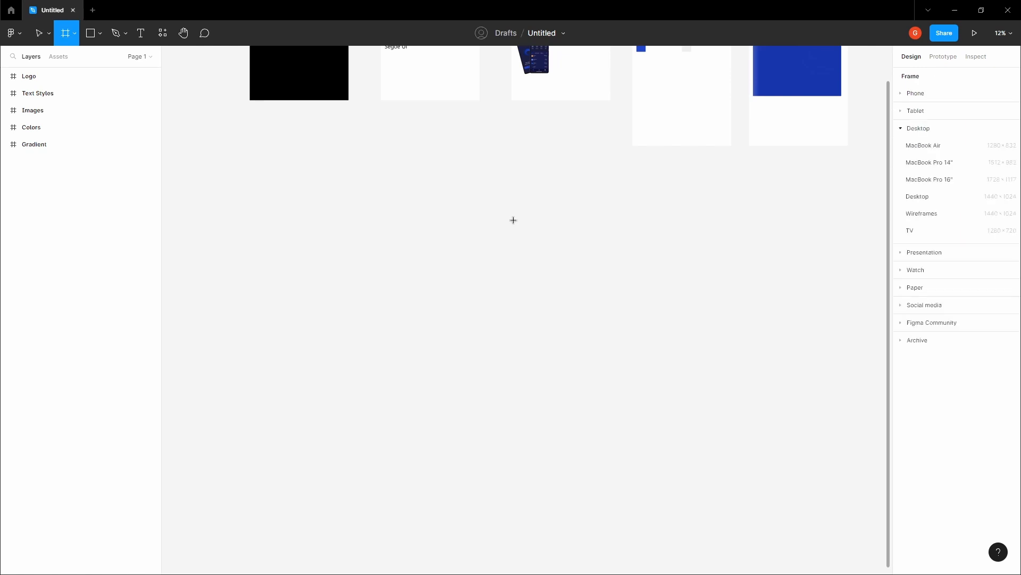
left_click(929, 200)
- Rename the file as "Crypto Landing Page"
left_click(553, 226)
key("space")
left_click_drag(551, 250, 568, 282)
scroll(561, 208, "up", 5)
double_click(546, 33)
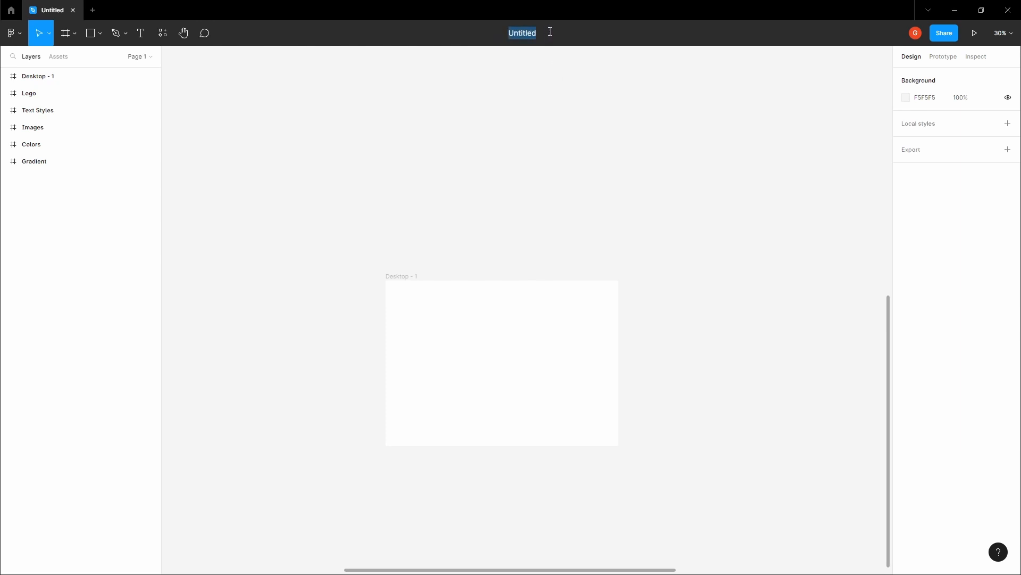
type("Crypto Landing Page")
key("Return")
- Rename the new desktop frame's layer as "Landing Page"
left_click(399, 278)
double_click(52, 77)
type("Landing Pa")
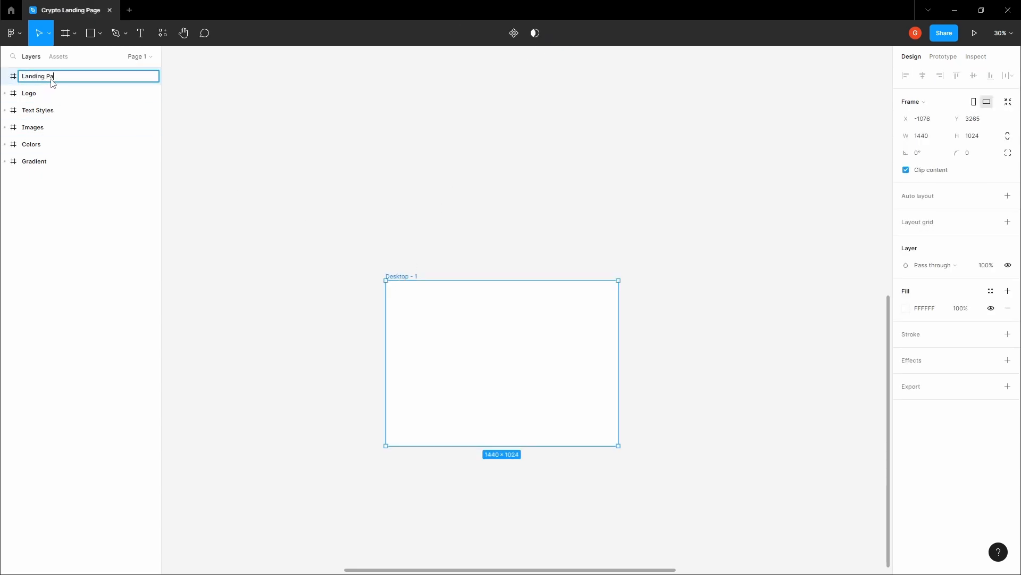
type("ge")
key("Return")
- Add a layout grid to the Landing Page frame, switch it to columns and set the count to 12
left_click(408, 129)
key("space")
left_click_drag(450, 228, 456, 149)
scroll(405, 233, "up", 1)
scroll(455, 149, "up", 1)
left_click_drag(376, 153, 374, 168)
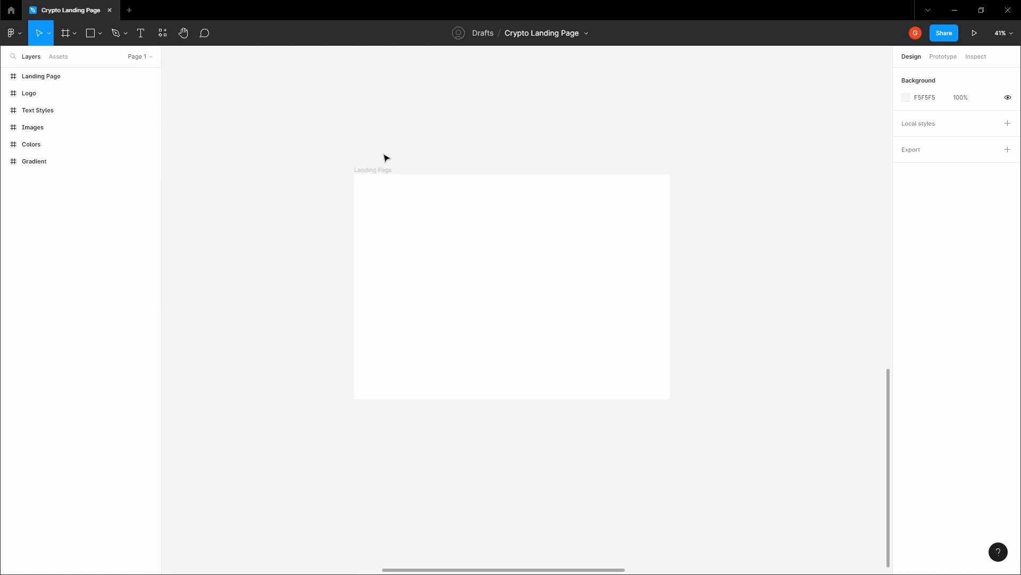
left_click(390, 167)
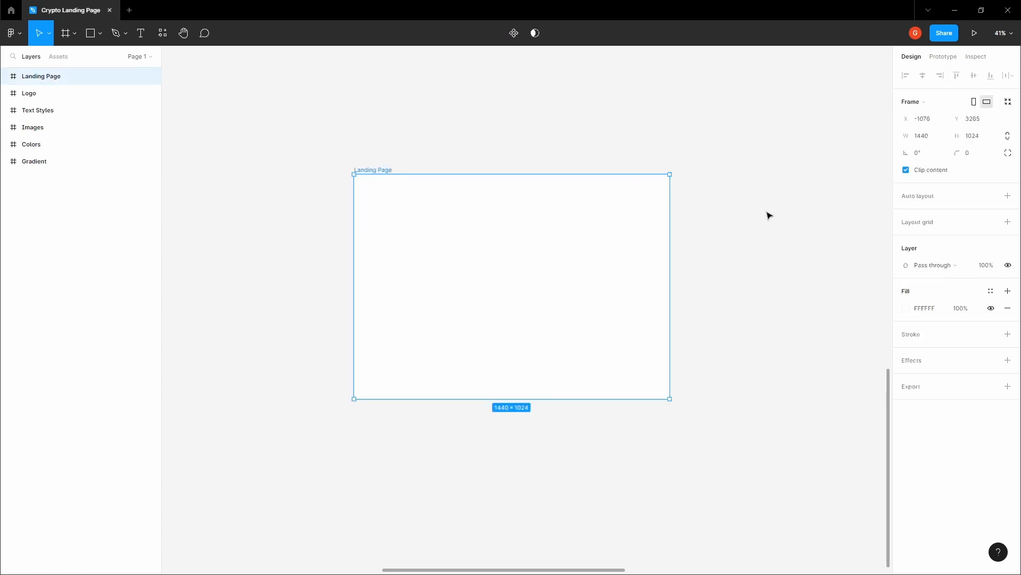
left_click(1007, 222)
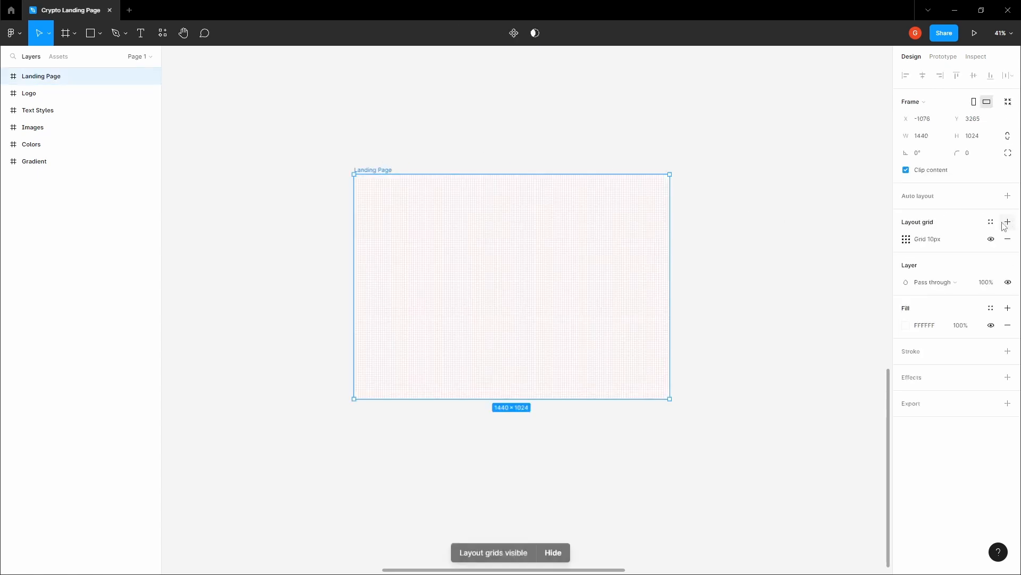
left_click(906, 238)
left_click(800, 240)
left_click(797, 253)
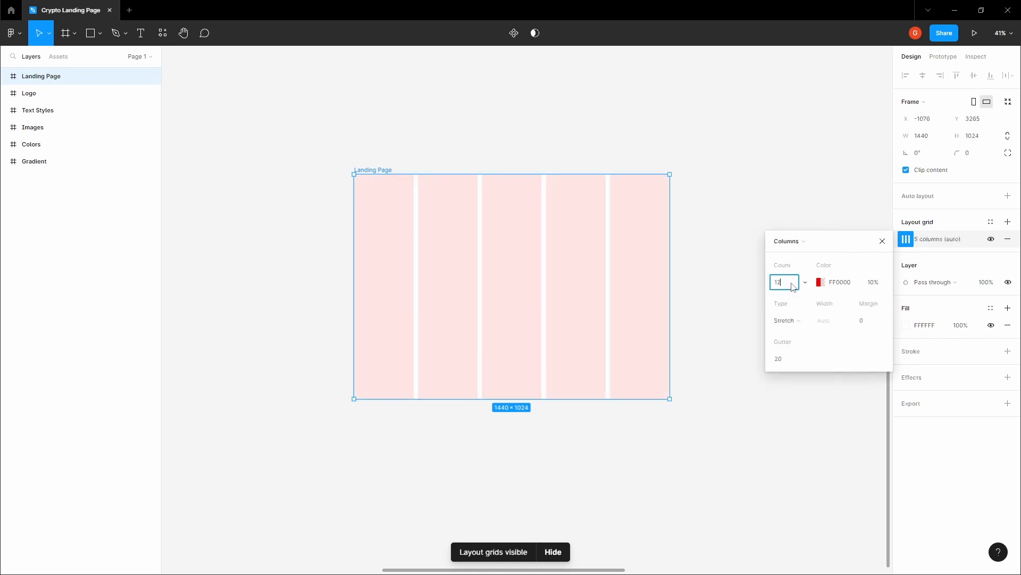
- Set the column grid's margin to 120 and its gutter to 24
left_click(867, 326)
type("120")
key("Tab")
type("24")
key("Tab")
left_click(538, 137)
- Copy the blue gradient background from the Gradient frame
key("space")
left_click_drag(536, 140, 548, 194)
scroll(547, 199, "down", 3)
left_click_drag(577, 77, 451, 325)
scroll(547, 196, "down", 1)
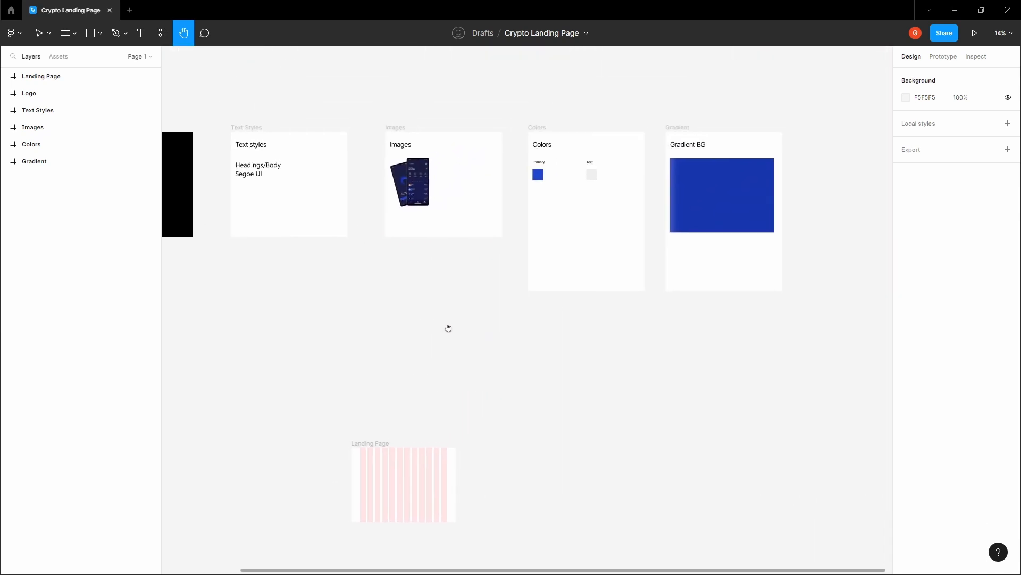
scroll(702, 173, "up", 2)
scroll(693, 262, "up", 5)
left_click(660, 233)
- Paste the gradient background into the Landing Page frame and centre it horizontally and vertically
left_click(502, 497)
left_click_drag(496, 492, 561, 290)
scroll(441, 359, "down", 3)
left_click_drag(442, 359, 502, 269)
left_click_drag(288, 383, 525, 229)
scroll(519, 228, "up", 3)
left_click(424, 246)
key("ctrl+v")
scroll(474, 299, "up", 4)
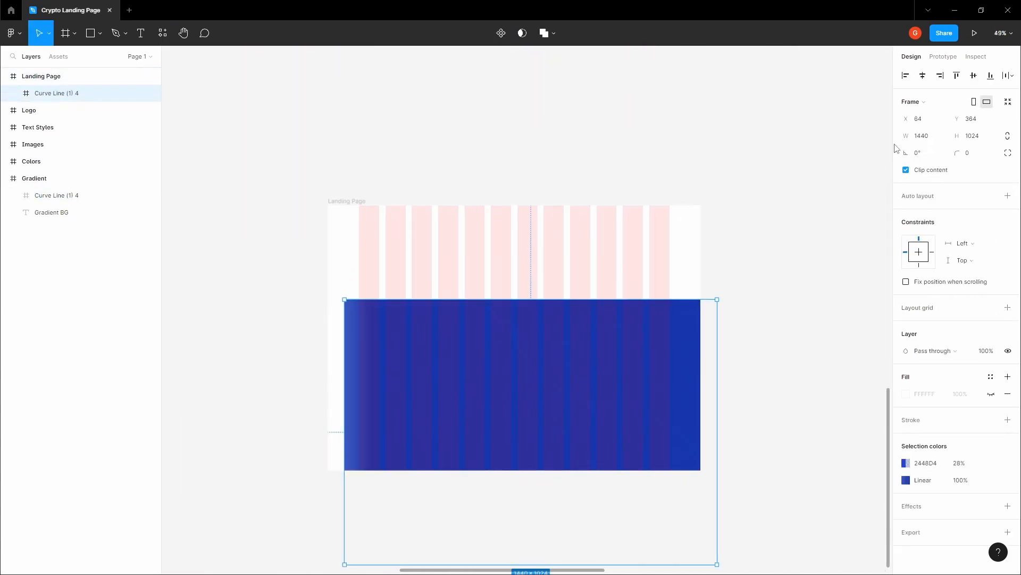
left_click(922, 75)
left_click(974, 75)
left_click(508, 155)
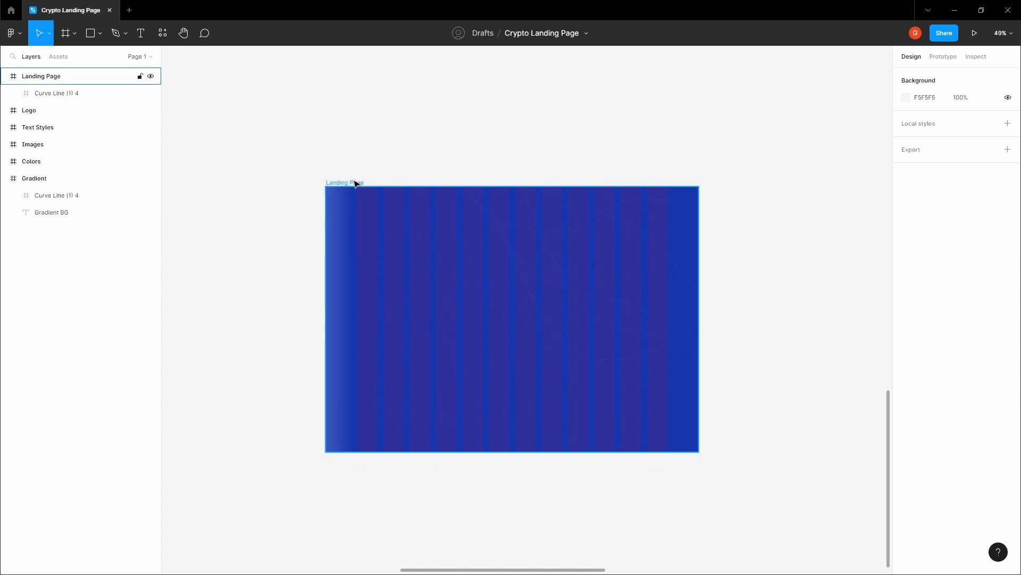
- Hide the 12-column layout grid of the Landing Page frame
left_click(356, 183)
left_click(989, 238)
left_click(730, 255)
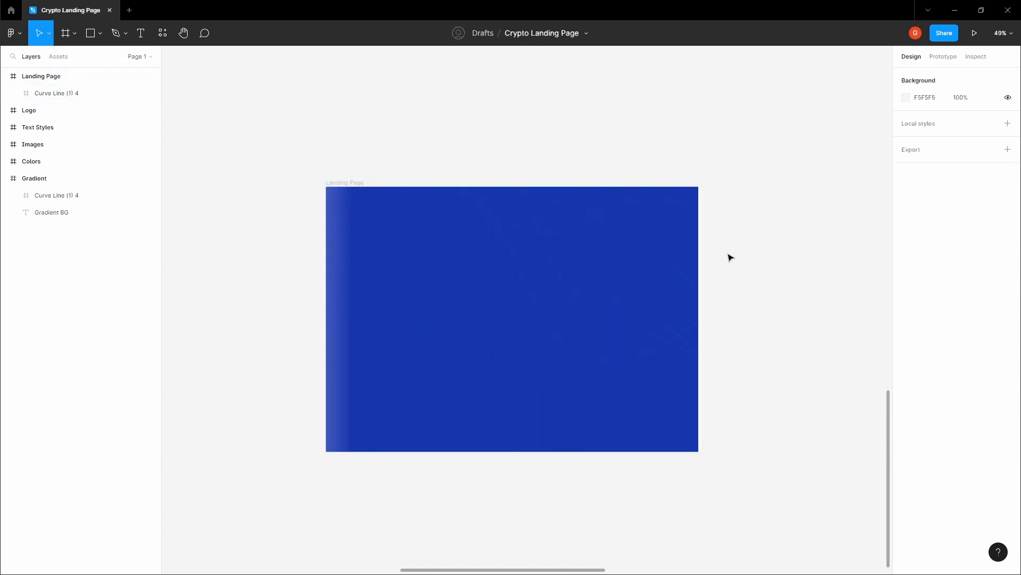
- Examine the colour stops of the linear gradient fill on the background's base rectangle
left_click_drag(725, 257, 785, 250)
scroll(617, 258, "up", 1)
left_click_drag(614, 257, 549, 249)
scroll(544, 246, "up", 3)
scroll(547, 249, "down", 1)
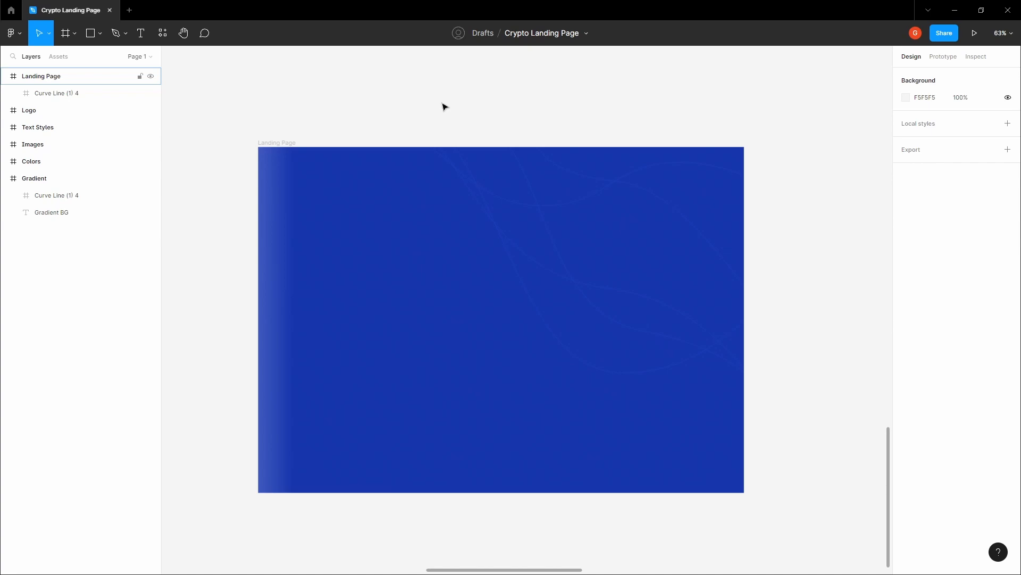
left_click(432, 205, "ctrl")
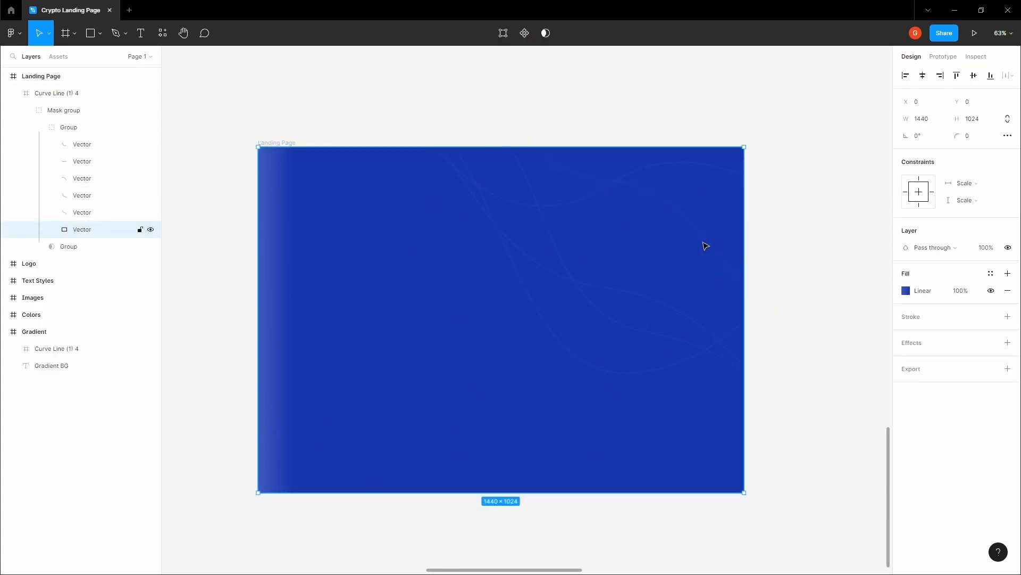
left_click(906, 291)
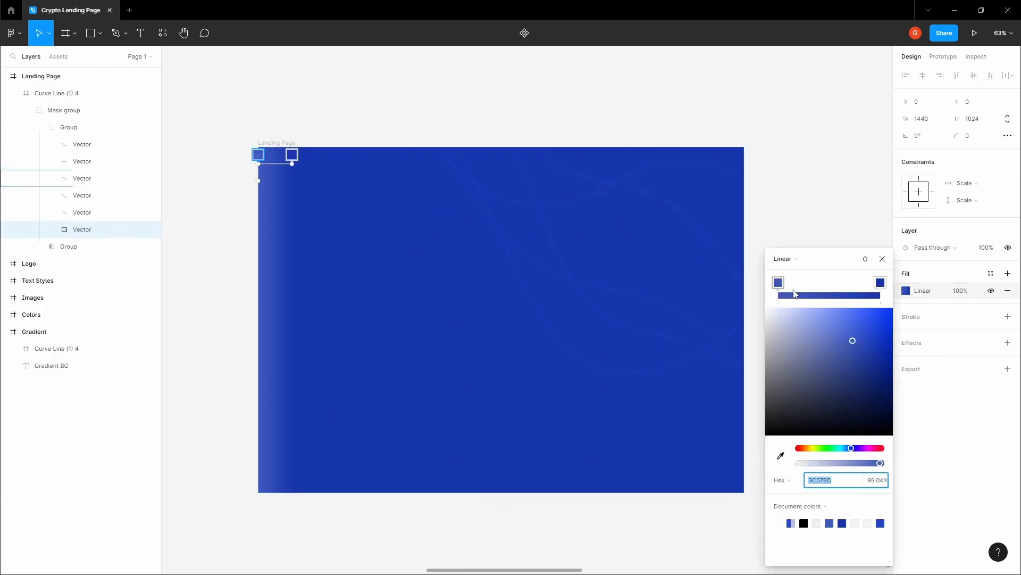
left_click(882, 284)
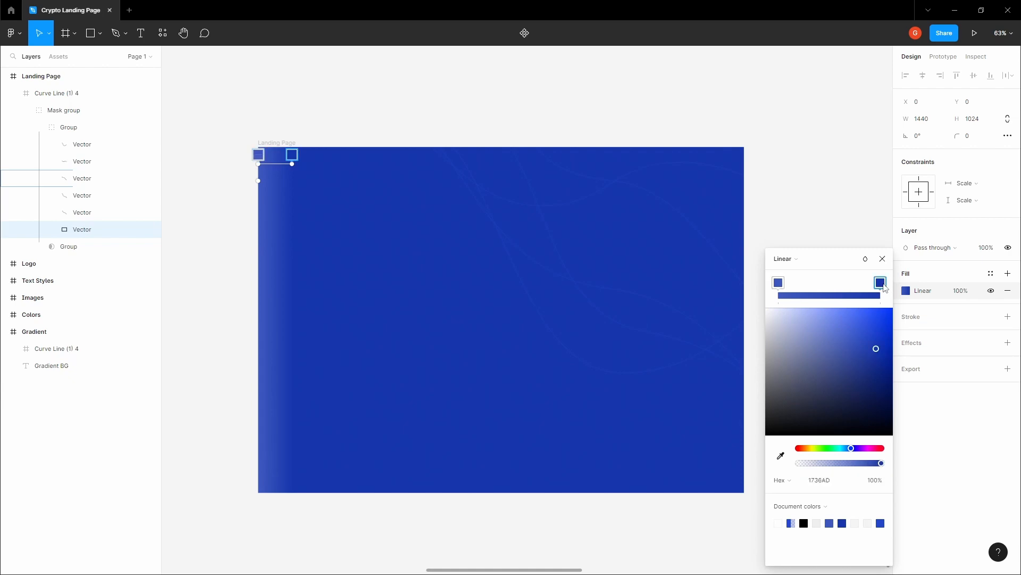
left_click(779, 283)
left_click(781, 176)
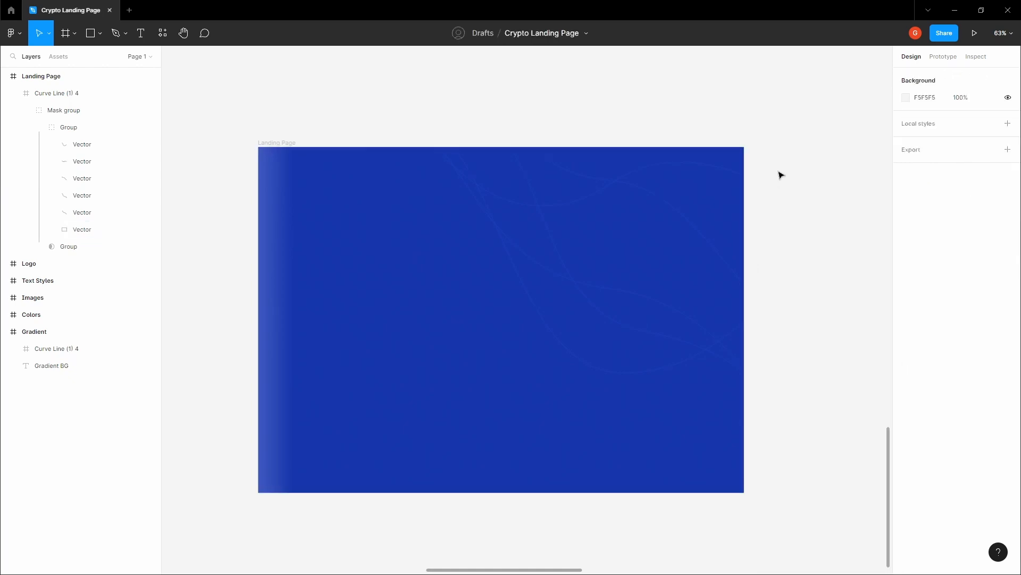
- Collapse the Curve Line (1) 4 background layer inside Landing Page and lock it
key("space")
mouse_move(568, 131)
left_mouse_down()
mouse_move(587, 133)
mouse_move(552, 123)
mouse_move(567, 141)
left_mouse_up()
left_click(13, 93)
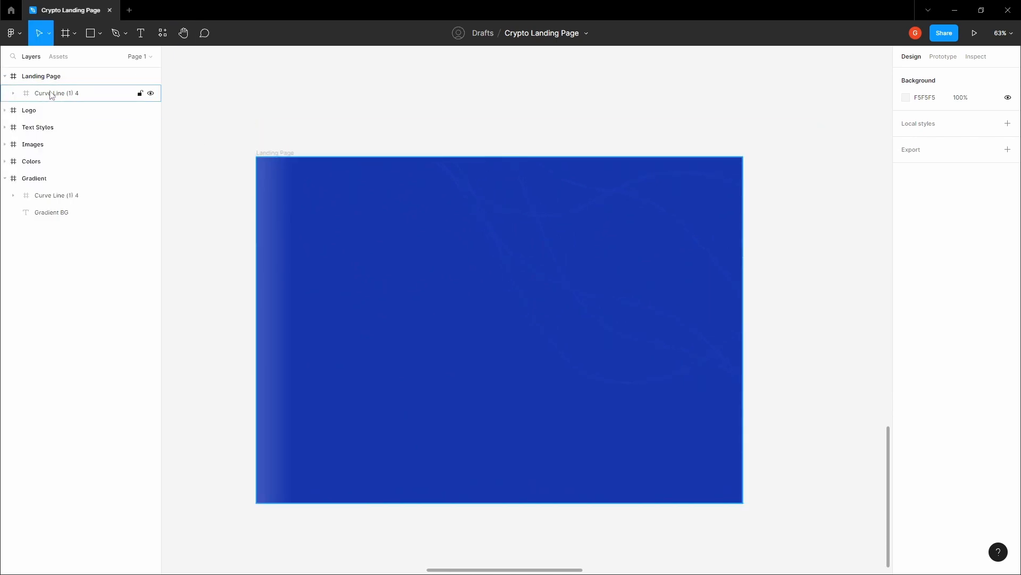
left_click(140, 95)
- Draw a 1440 × 64 frame across the full width of the Landing Page frame's upper edge
scroll(346, 125, "right", 2)
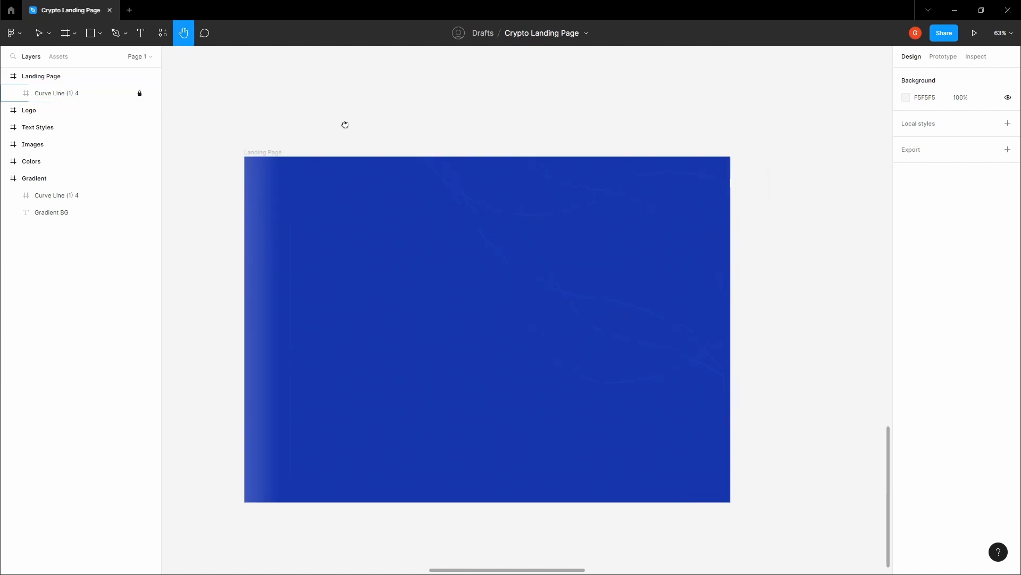
left_click(256, 152)
left_click_drag(452, 203, 563, 297)
left_click_drag(445, 216, 453, 215)
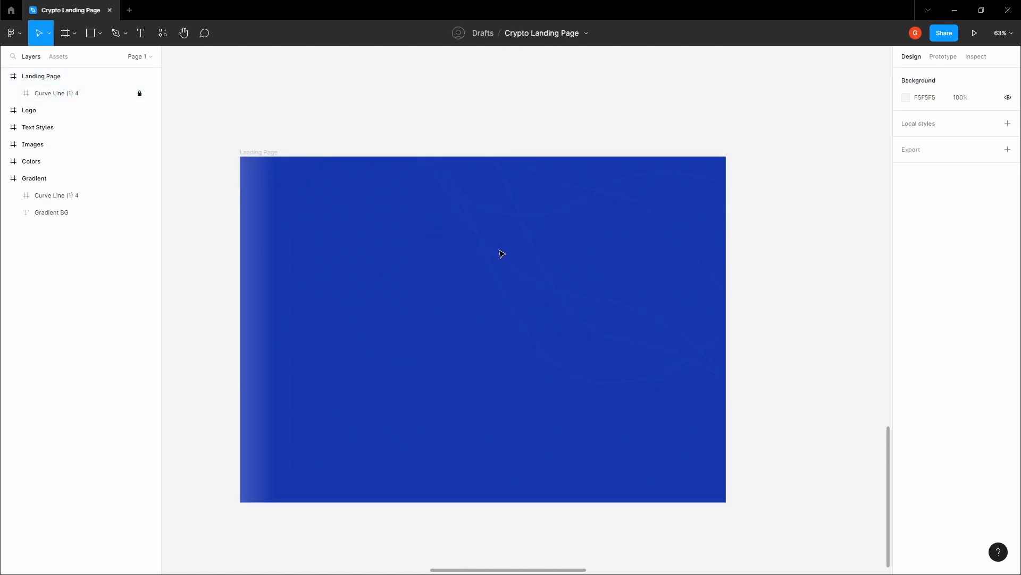
key("h")
left_click_drag(463, 222, 484, 249)
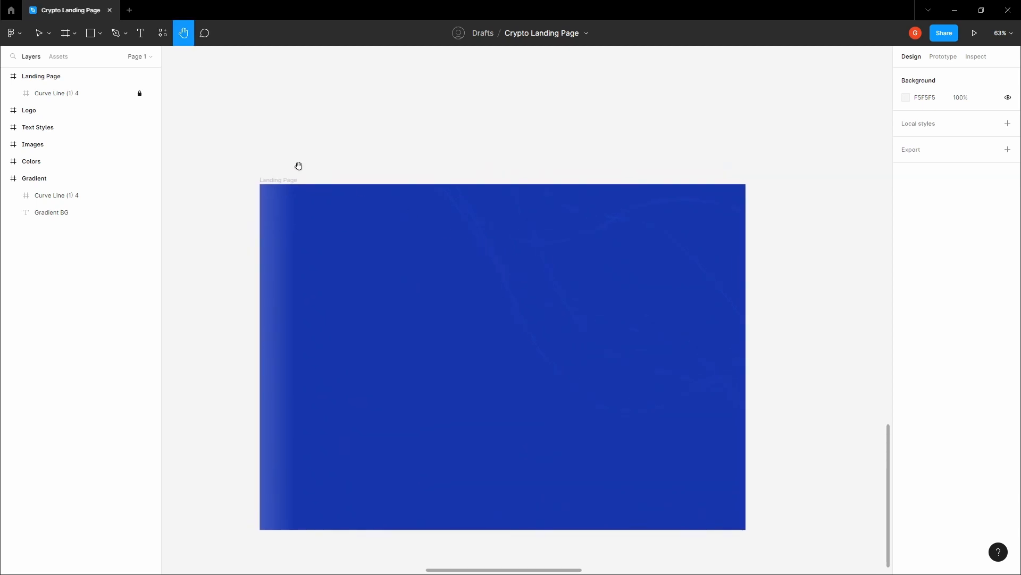
key("v")
left_click(275, 179)
scroll(268, 177, "up", 8)
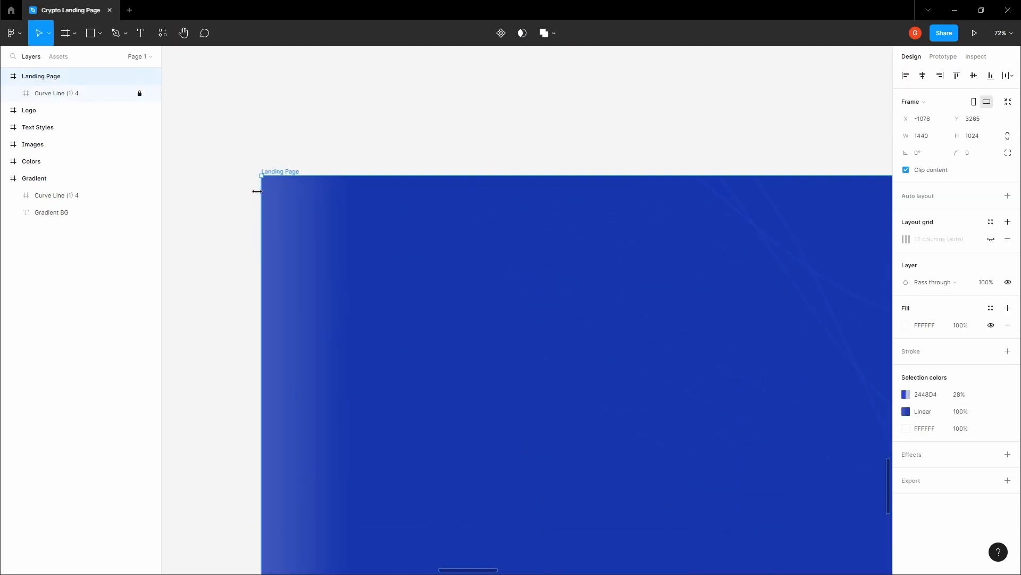
key("f")
left_click_drag(258, 171, 591, 267)
scroll(288, 277, "down", 10)
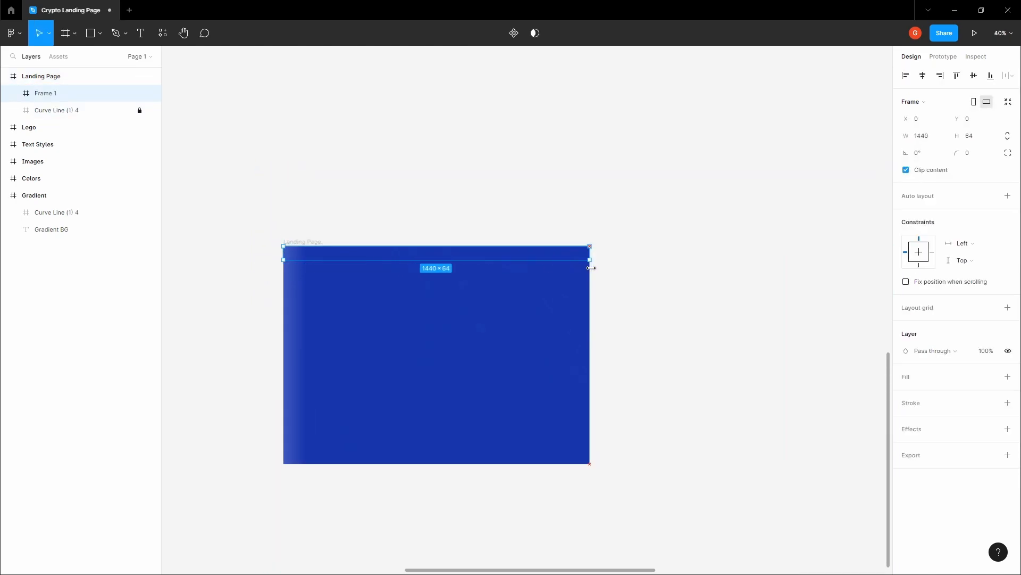
- Copy the Coinwave logo group from the black Logo frame
scroll(318, 228, "up", 3)
key("space")
scroll(322, 193, "down", 4)
left_click_drag(317, 133, 530, 418)
scroll(400, 307, "down", 4)
left_click_drag(284, 158, 331, 235)
key("v")
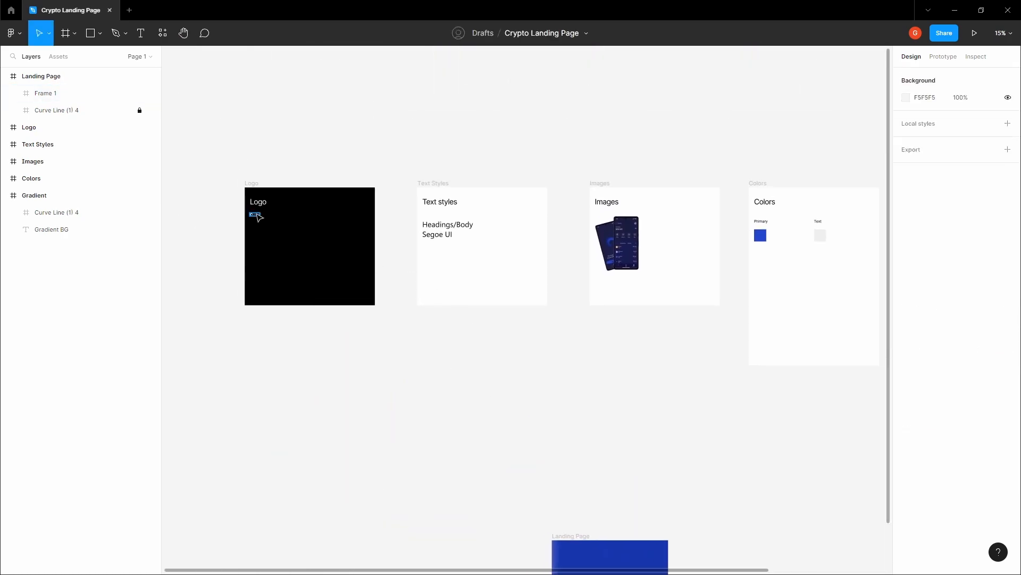
left_click(258, 218)
scroll(246, 216, "up", 4)
scroll(250, 212, "up", 4)
scroll(294, 232, "down", 7)
- Return to the Landing Page frame and make its 12-column layout grid visible
left_click(558, 427)
key("space")
left_click_drag(566, 429, 555, 408)
left_click_drag(585, 276, 564, 176)
scroll(557, 342, "up", 8)
scroll(554, 255, "down", 8)
left_click_drag(590, 426, 563, 268)
left_click_drag(534, 353, 598, 283)
scroll(513, 270, "up", 3)
left_click(478, 272)
scroll(478, 275, "up", 4)
scroll(482, 276, "up", 3)
key("space")
left_click_drag(541, 364, 379, 190)
scroll(381, 191, "down", 2)
left_click_drag(389, 200, 404, 169)
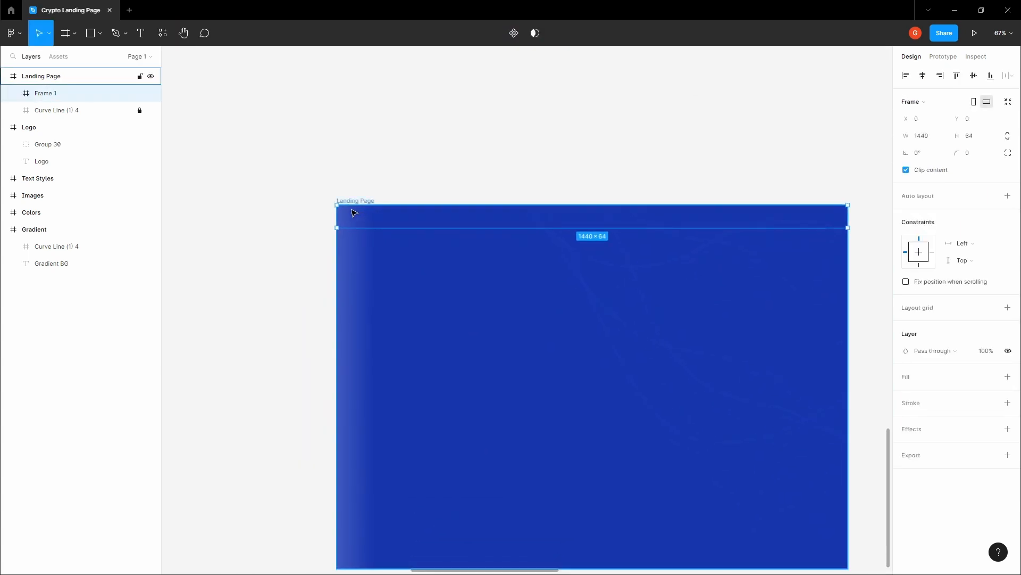
scroll(352, 210, "up", 4)
key("shift+g")
scroll(391, 222, "down", 4)
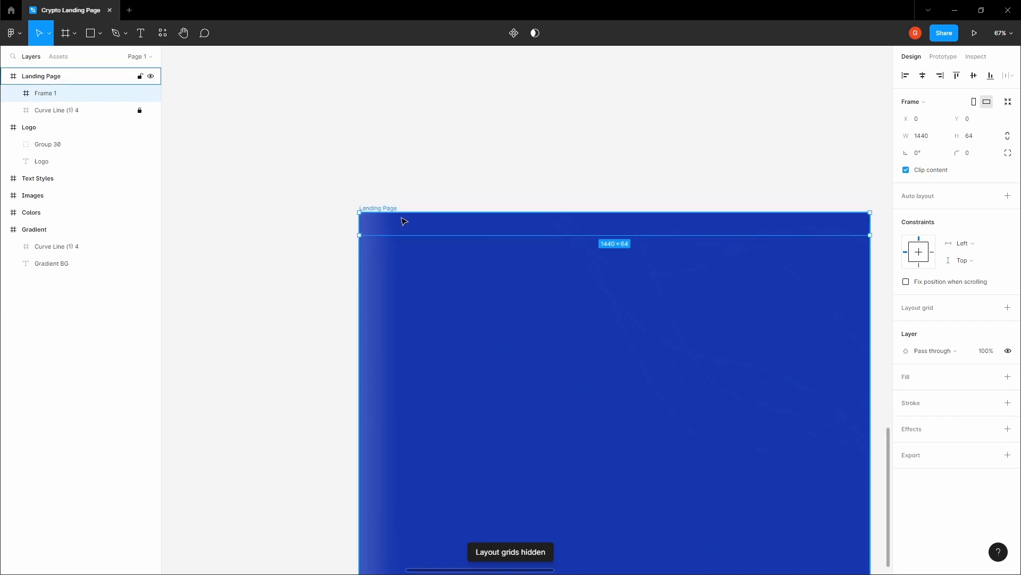
key("shift+g")
left_click(442, 173)
key("space")
left_click_drag(442, 173, 354, 160)
scroll(354, 160, "down", 1)
left_click(321, 188)
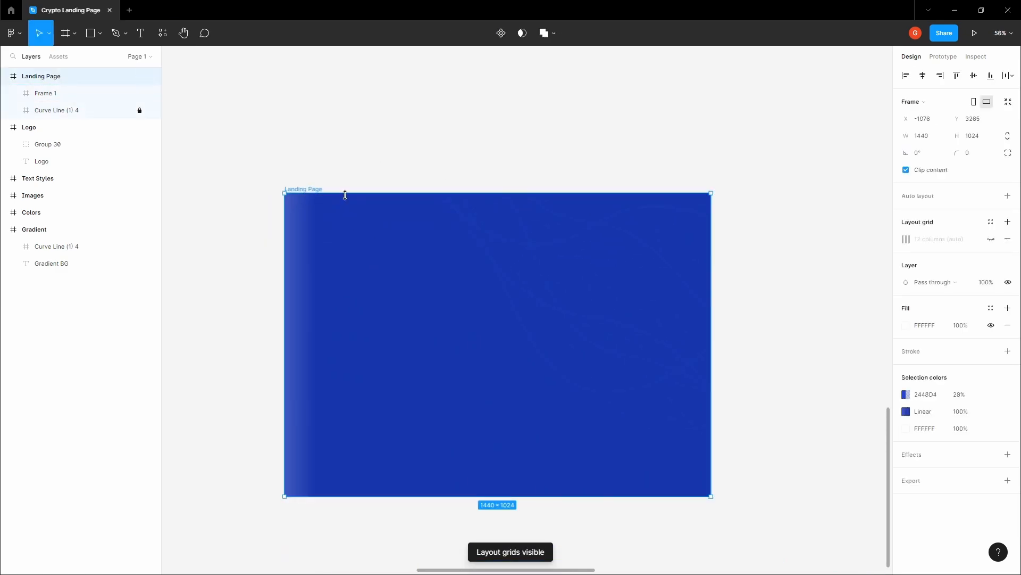
left_click(991, 240)
- Rename the 1440 × 64 frame's layer as "Navigation"
left_click(361, 111)
key("space")
left_click_drag(361, 111, 434, 117)
left_click(377, 194)
left_click(392, 209)
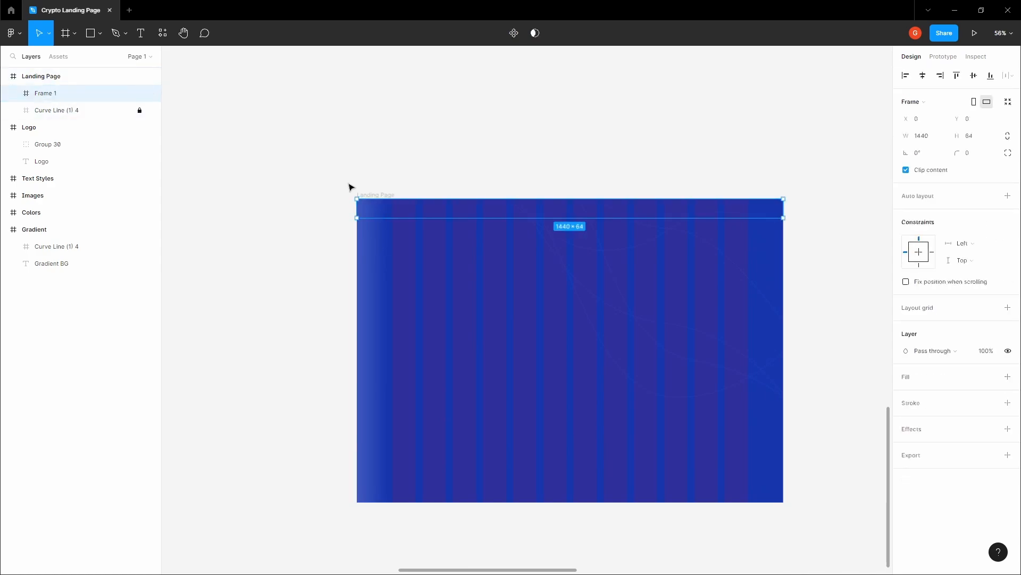
scroll(453, 208, "up", 5, "ctrl")
double_click(63, 93)
left_click(63, 93)
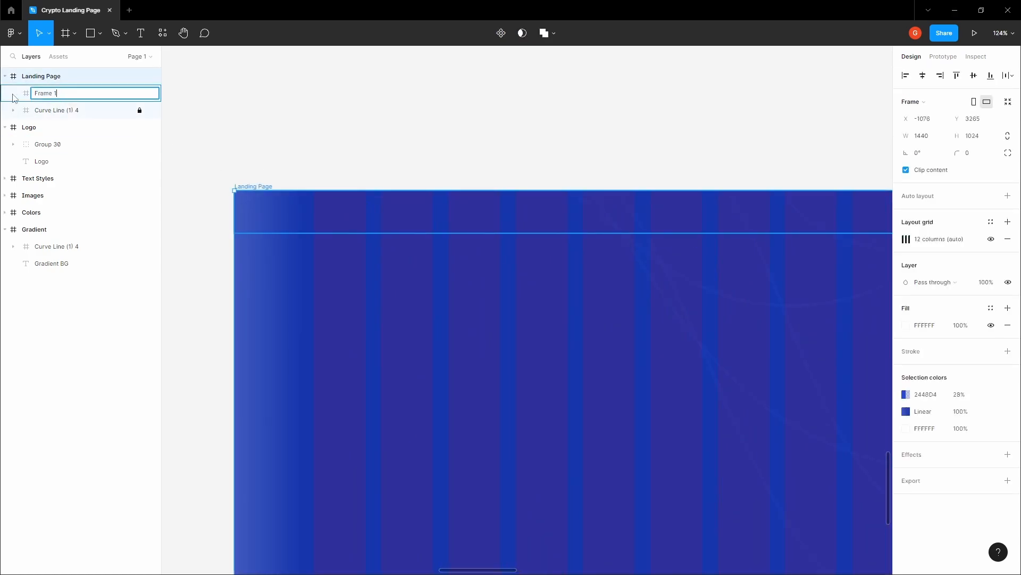
key("ctrl+a")
type("Nav")
left_click(287, 212)
- Paste the logo into the Navigation frame and position it at X 120, Y 16, against the first column
left_click(308, 214)
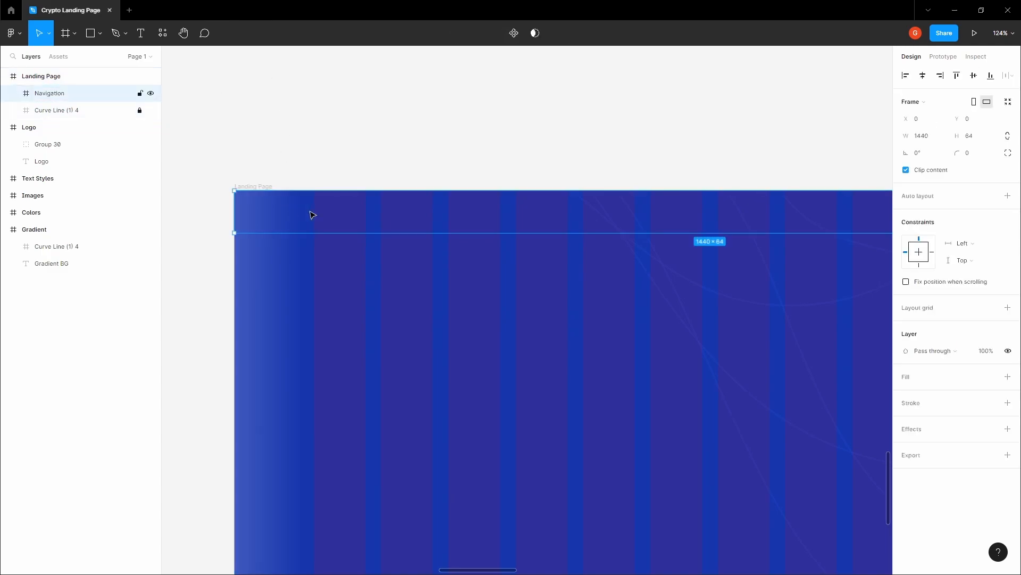
key("ctrl+v")
scroll(316, 214, "up", 5)
left_click_drag(338, 215, 435, 213)
scroll(314, 202, "up", 4)
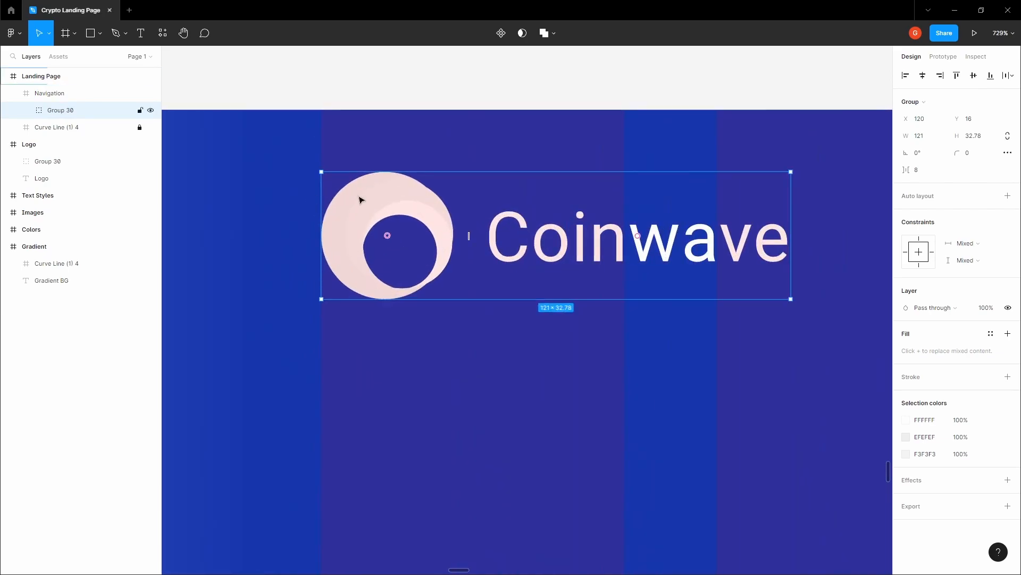
- Add the text "Trade" to the Navigation frame and move it to about X 641, Y 15
scroll(360, 197, "down", 6)
left_click(447, 116)
key("space")
left_click_drag(447, 117, 294, 121)
scroll(334, 133, "down", 5)
left_click_drag(447, 118, 442, 120)
scroll(438, 128, "right", 2)
key("v")
left_click(531, 164)
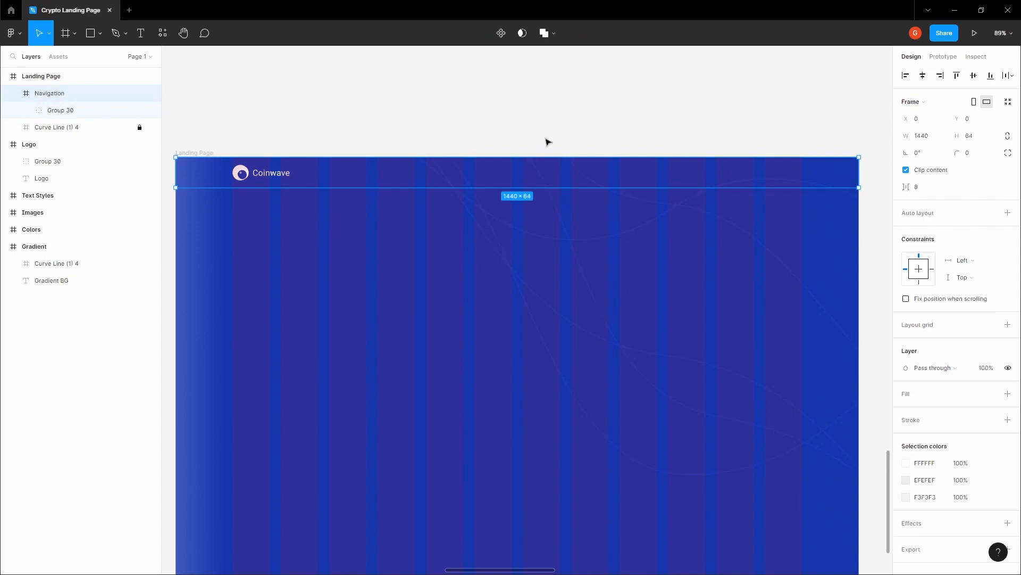
scroll(548, 142, "up", 3)
scroll(530, 170, "up", 5)
key("t")
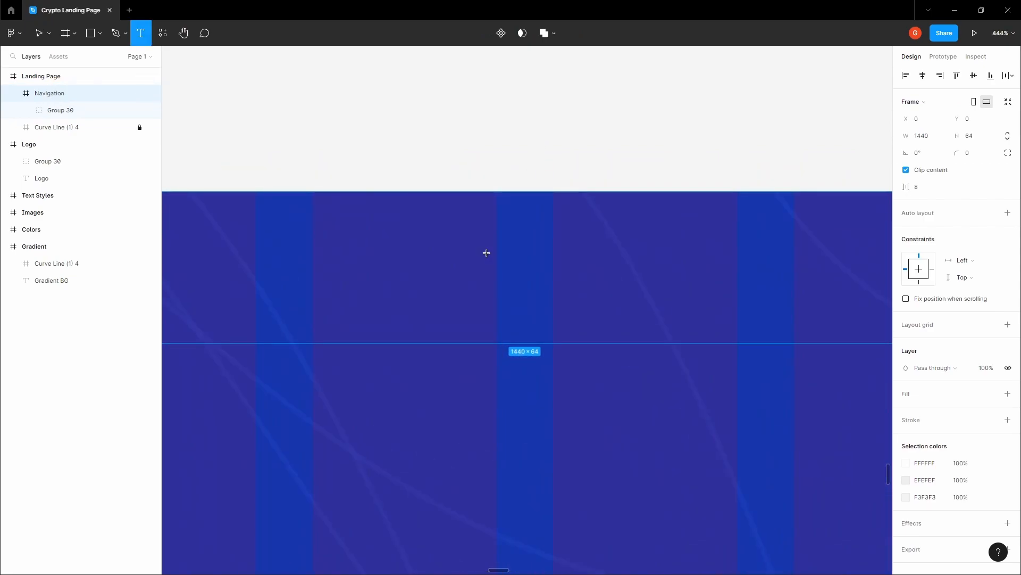
left_click(473, 228)
type("Trade")
key("Escape")
left_click_drag(461, 254, 383, 254)
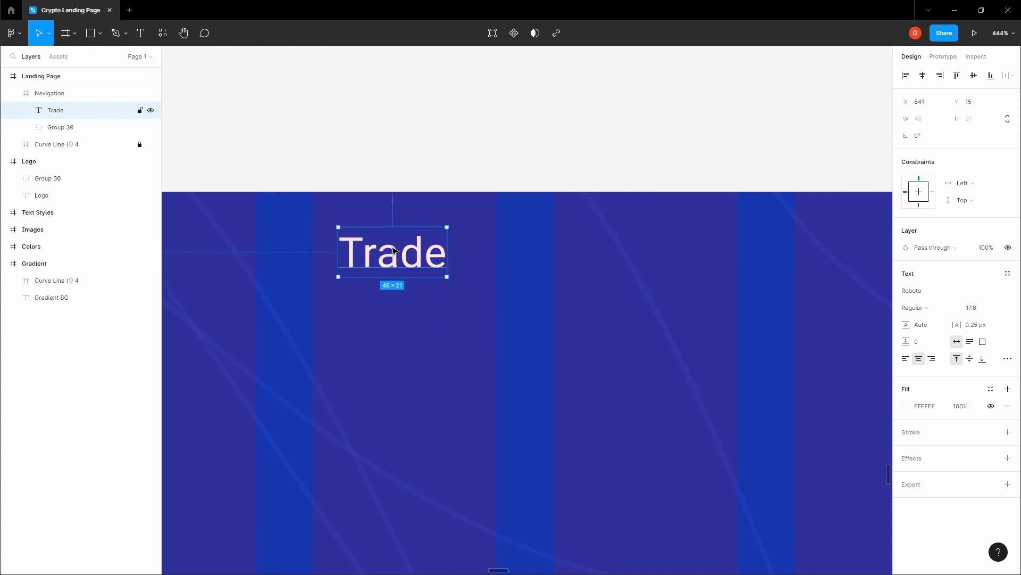
- Set the "Trade" text's font to Segoe UI and its size to 16
key("Return")
left_click(944, 292)
type("Segoe UI")
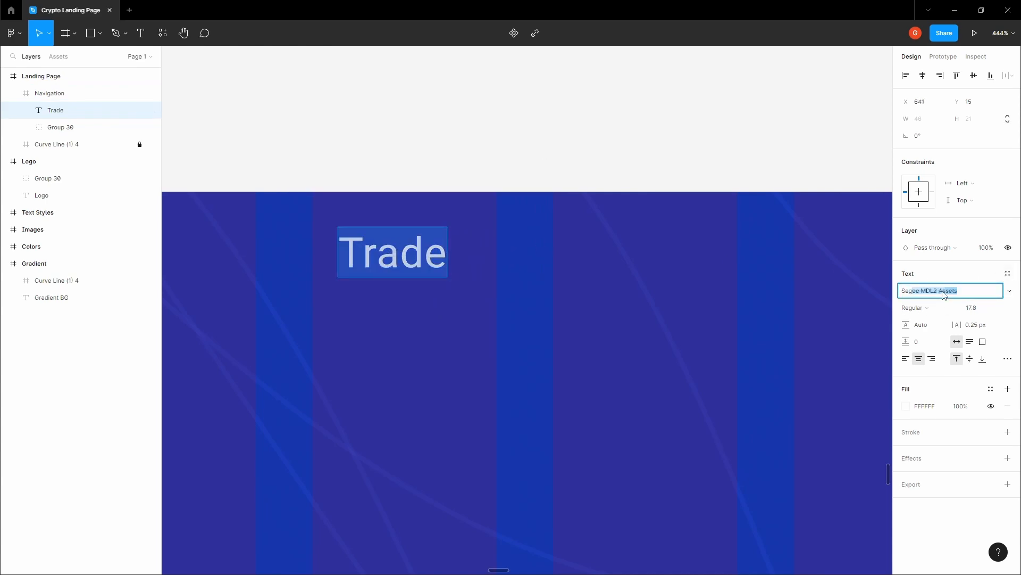
key("Return")
left_click(383, 277)
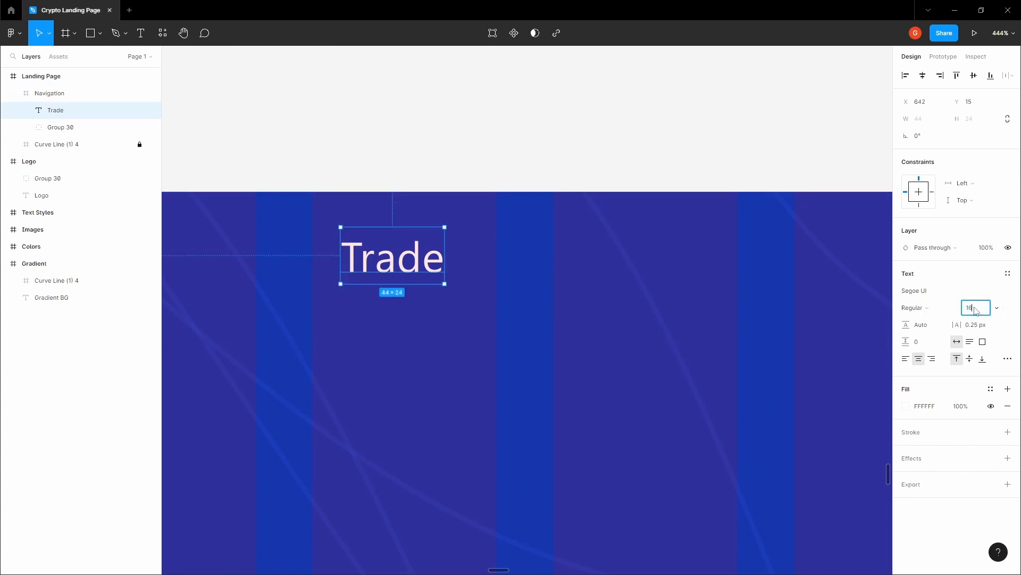
left_click(931, 308)
left_click(931, 312)
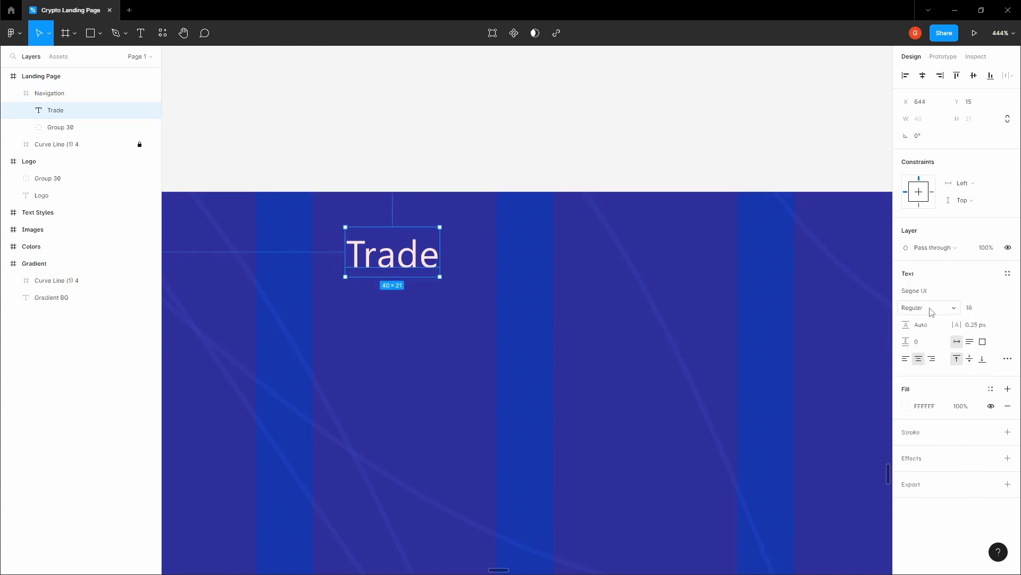
- Move the "Trade" text to about X 632 and set its font weight to Semibold
left_click(415, 142)
left_click_drag(421, 216, 477, 223)
left_click(464, 261)
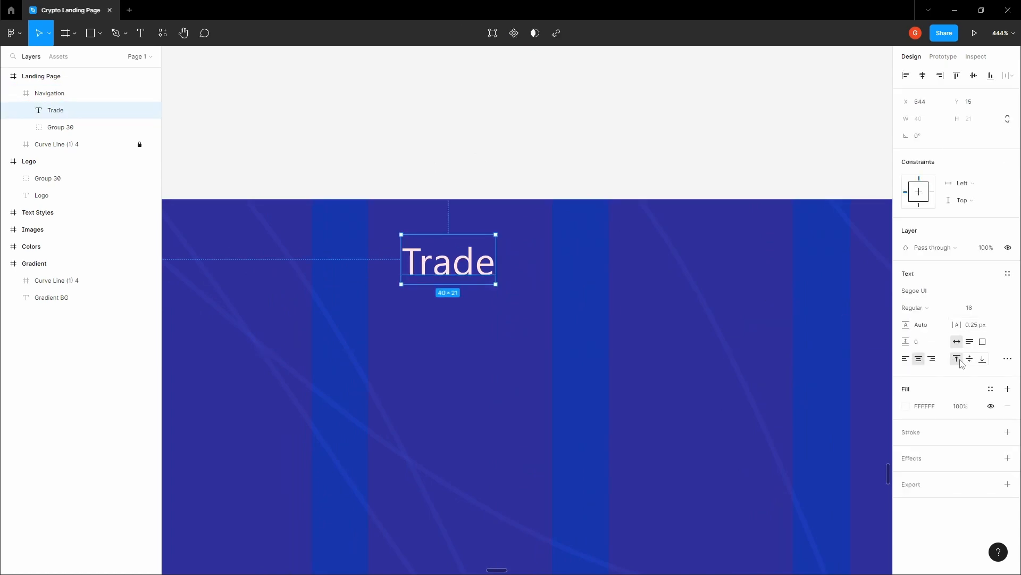
left_click(514, 151)
left_click_drag(516, 154, 611, 160)
left_click(530, 274)
left_click_drag(542, 278, 514, 277)
left_click(926, 308)
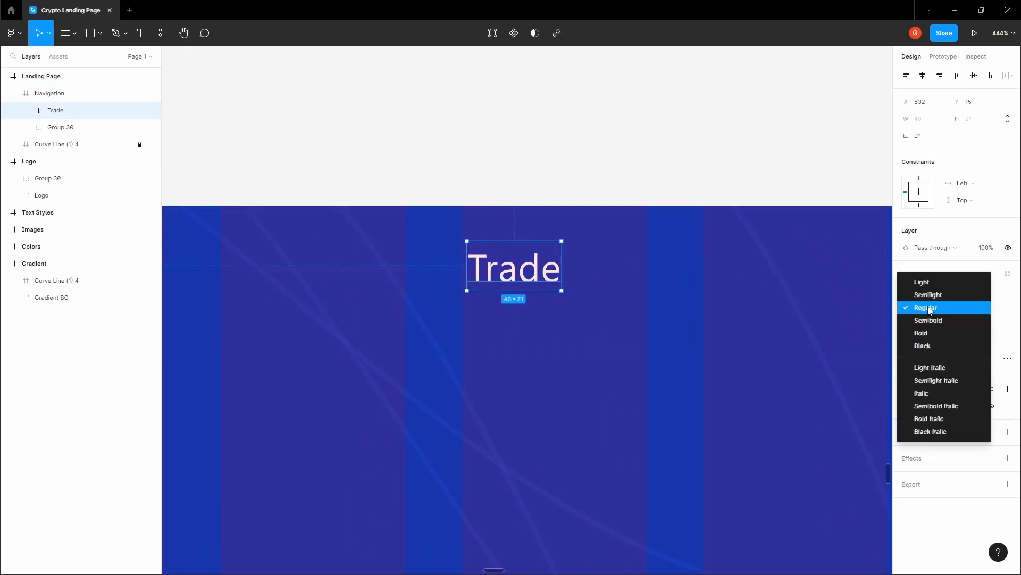
left_click(930, 320)
- Duplicate the "Trade" link to about X 700 in the same row and change the copy's text to "Liqiudity"
left_click_drag(514, 262, 674, 263)
double_click(675, 265)
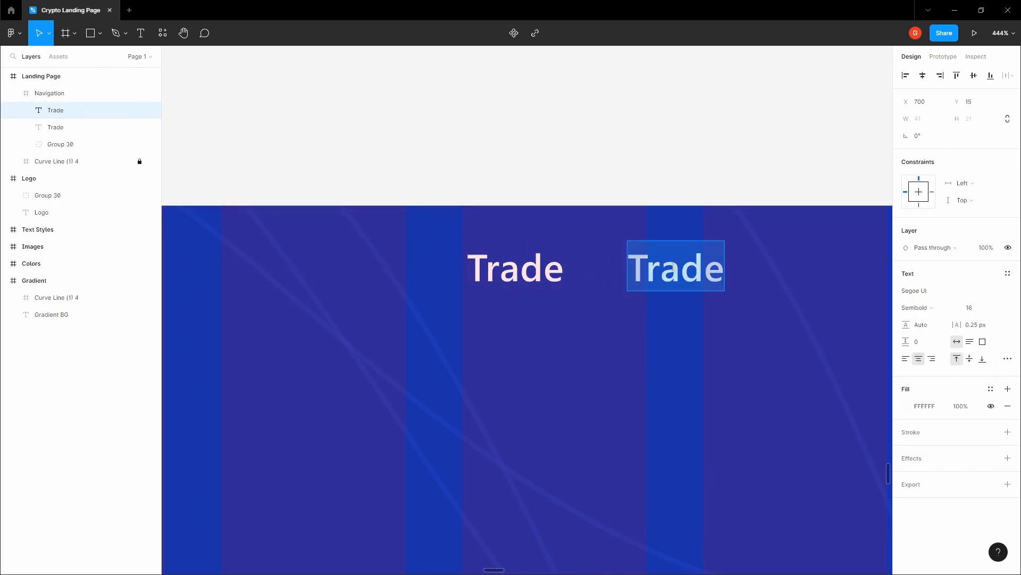
type("Liqiudi")
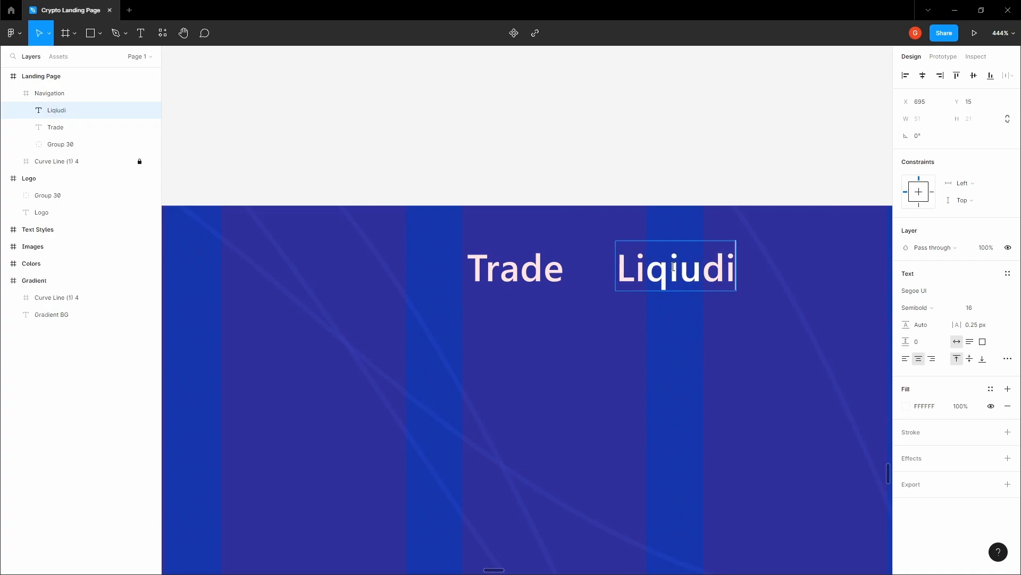
type("ty")
key("Escape")
- Duplicate the "Liqiudity" link to about X 772 in the same row and change the copy's text to "Swap"
left_click(440, 255)
left_click_drag(441, 255, 639, 255)
double_click(638, 251)
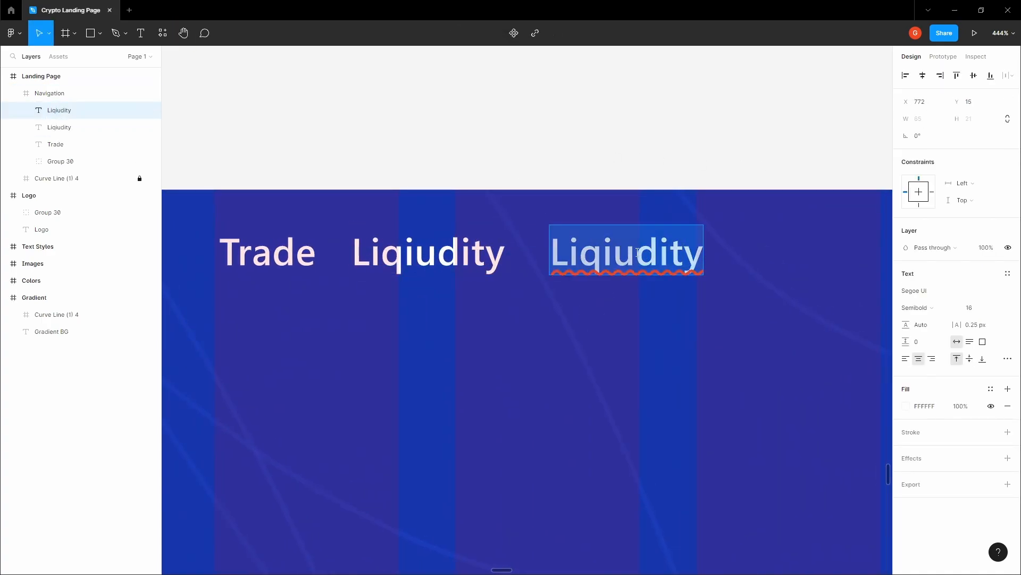
type("Swap")
key("Escape")
- Duplicate the "Swap" link further along the row and change the copy's text to "Developers"
left_click_drag(650, 135, 484, 139)
left_click_drag(459, 274, 640, 274)
double_click(639, 263)
type("Developers")
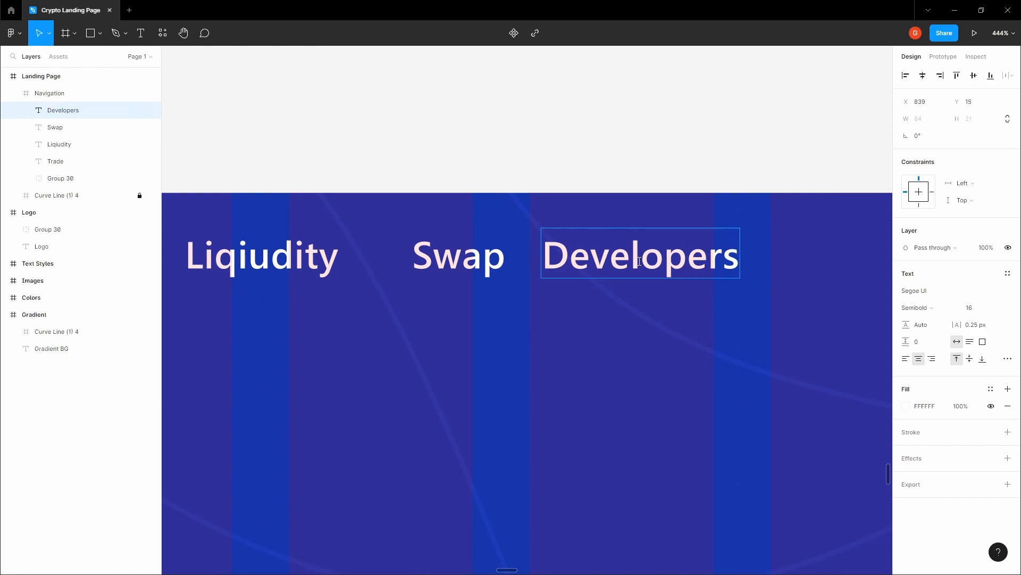
left_click(743, 142)
- Duplicate the "Developers" link to about X 932 in the same row and change the copy's text to "About"
left_click_drag(663, 270, 883, 271)
left_click(775, 145)
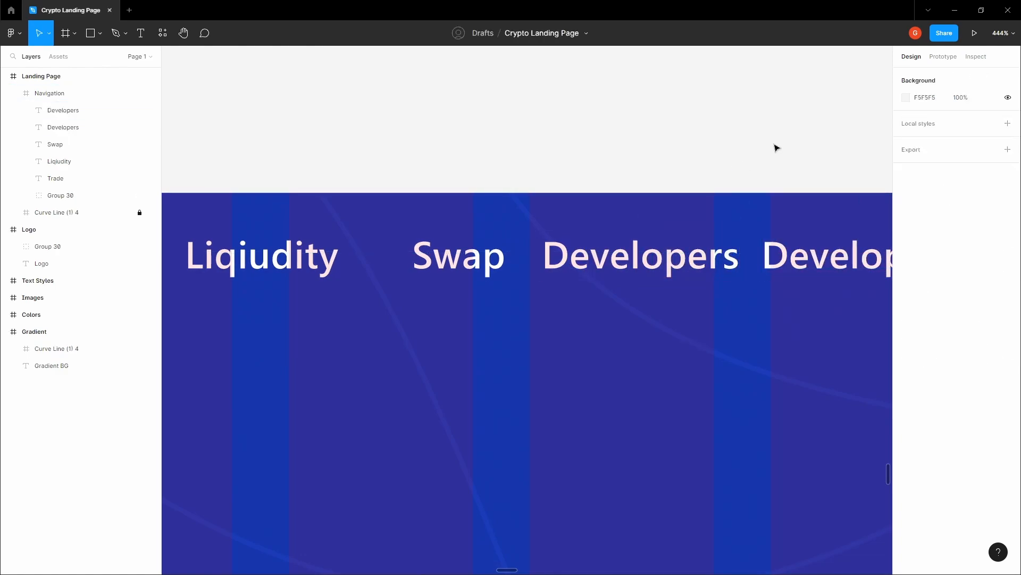
double_click(829, 256)
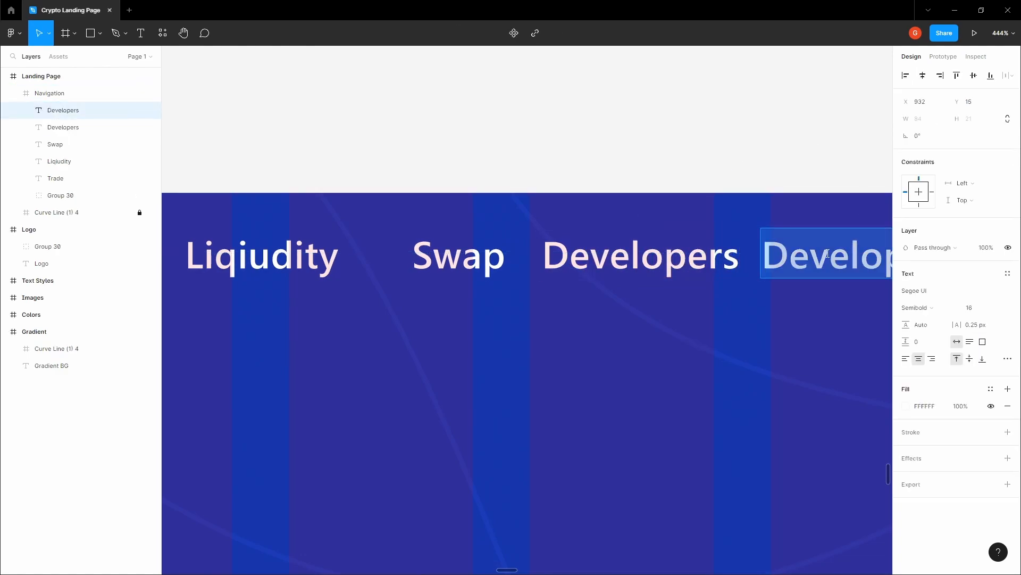
type("About")
key("Escape")
- Distribute the five navigation links horizontally and set the spacing between them to 40
left_click(567, 85)
scroll(549, 113, "down", 4)
left_click_drag(550, 119, 563, 169)
scroll(563, 170, "down", 1)
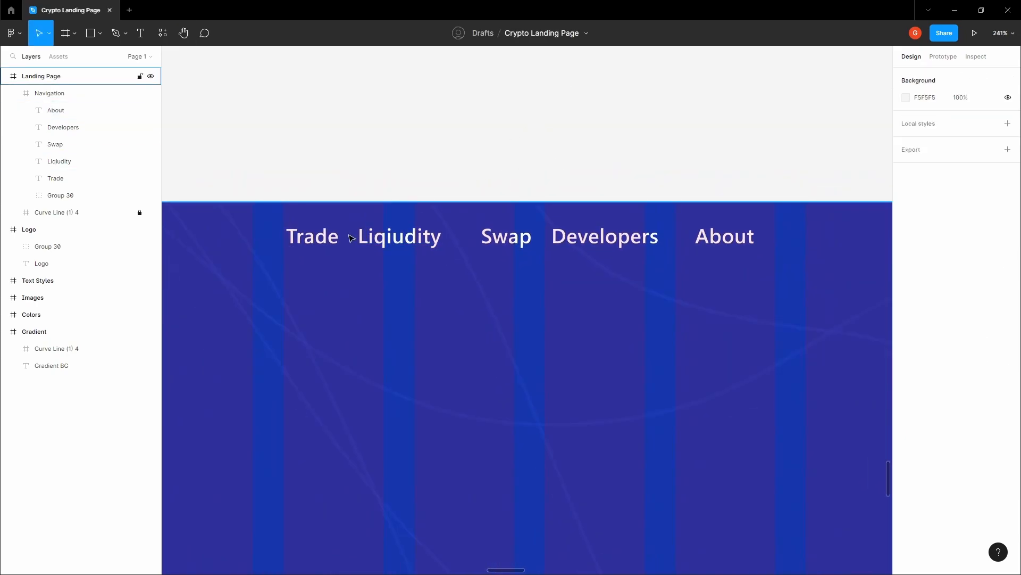
left_click(319, 237)
left_click(375, 242, "shift")
left_click(506, 236, "shift")
left_click(605, 236, "shift")
left_click(725, 237, "shift")
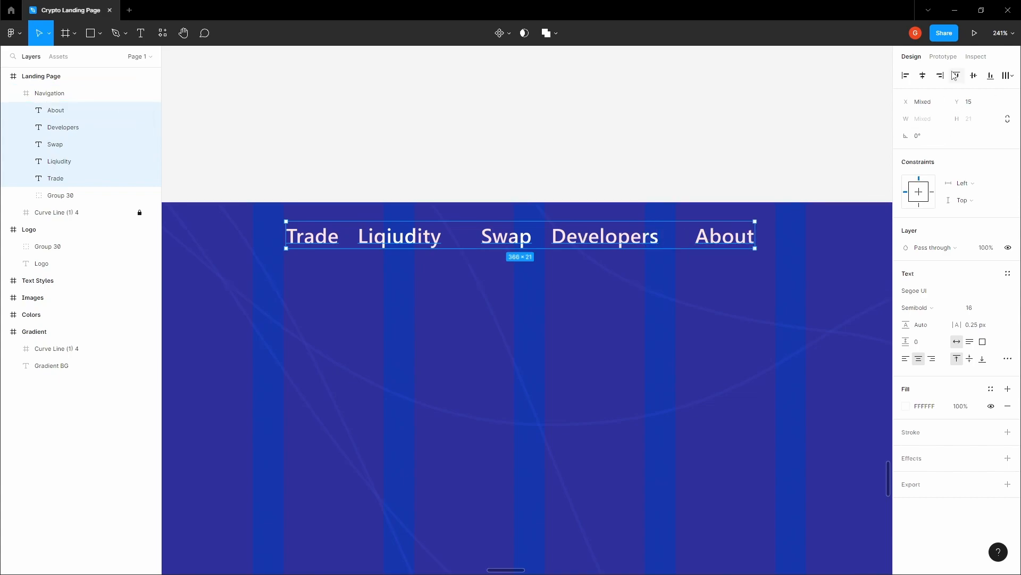
left_click(1007, 75)
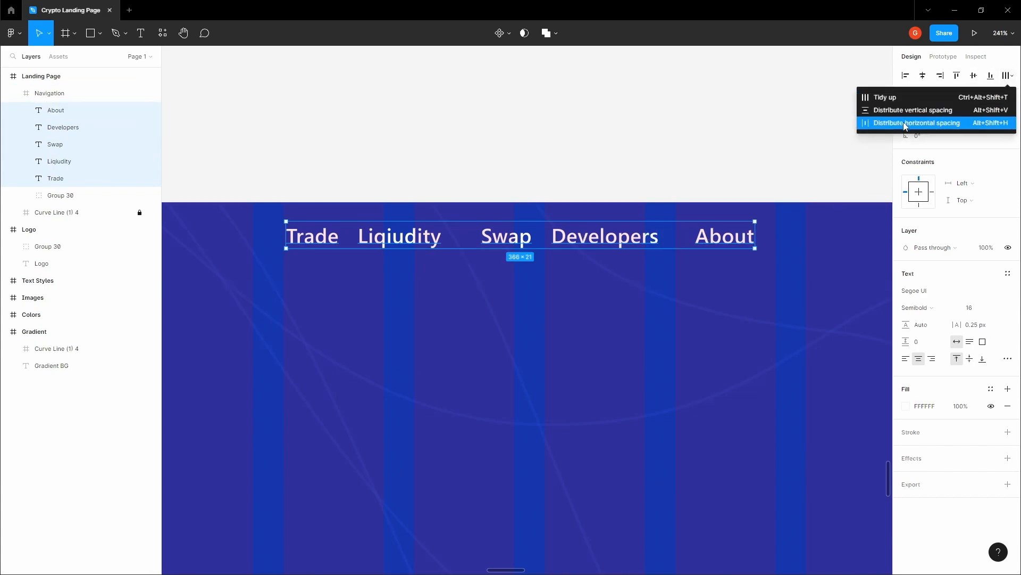
left_click(911, 120)
left_click(935, 152)
type("40")
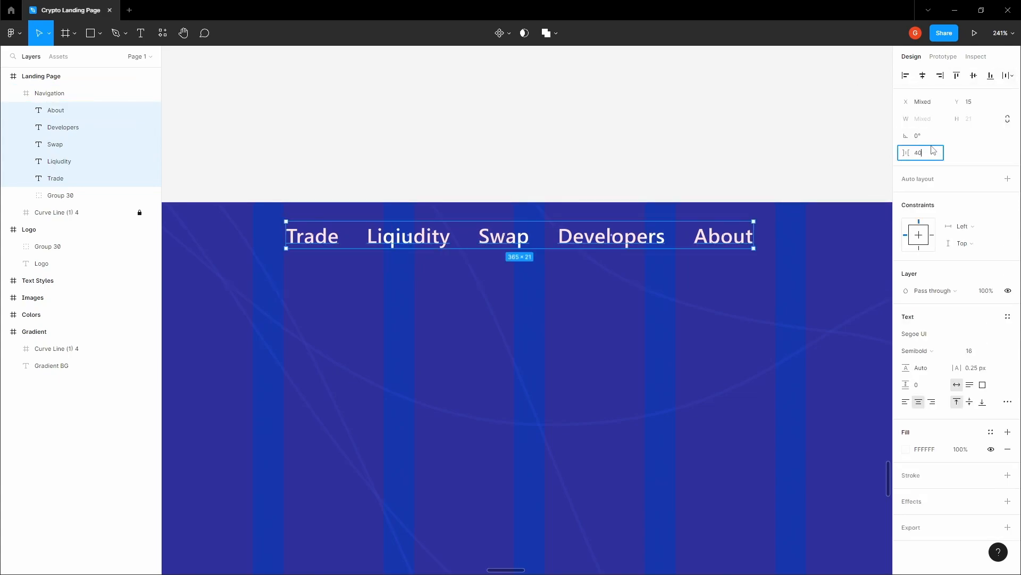
key("Return")
- Group the five navigation links and centre the group horizontally and vertically in the Navigation frame
left_click(594, 125)
scroll(595, 125, "down", 2)
key("ctrl+z")
scroll(595, 125, "up", 1)
key("ctrl+g")
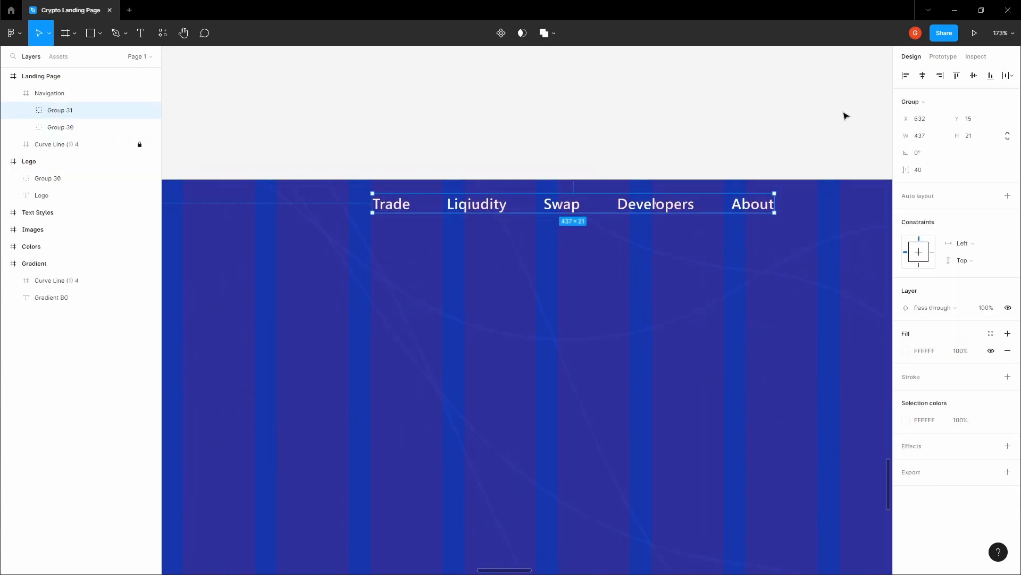
left_click(923, 77)
left_click(978, 79)
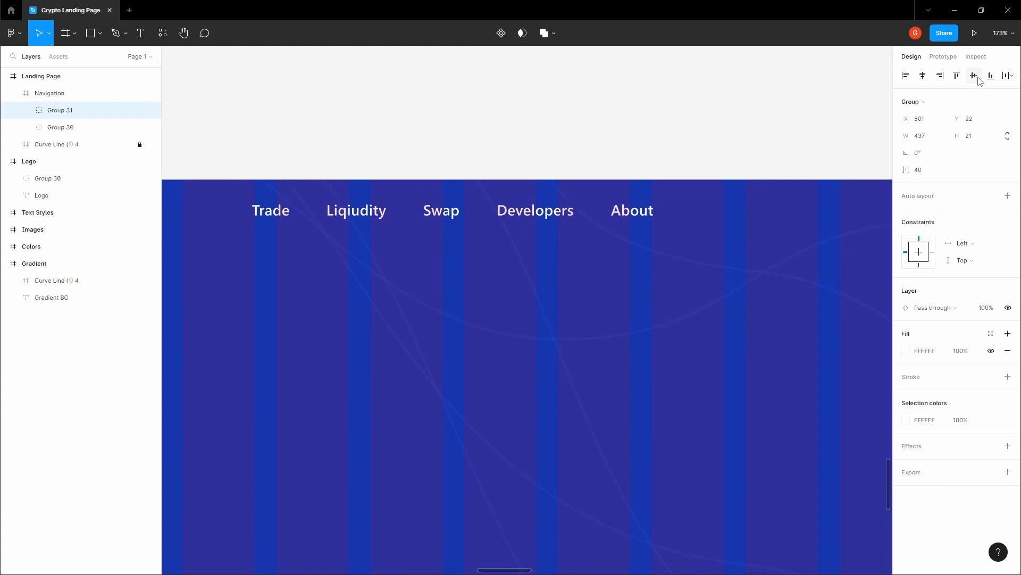
- Add the text "Get Started" to the Navigation frame and shift it over toward the last layout columns
left_click(412, 148)
key("space")
scroll(591, 177, "down", 2)
left_click_drag(415, 148, 352, 151)
left_click(616, 176)
key("space")
left_click_drag(685, 146, 590, 171)
scroll(575, 177, "up", 4)
scroll(590, 171, "up", 1)
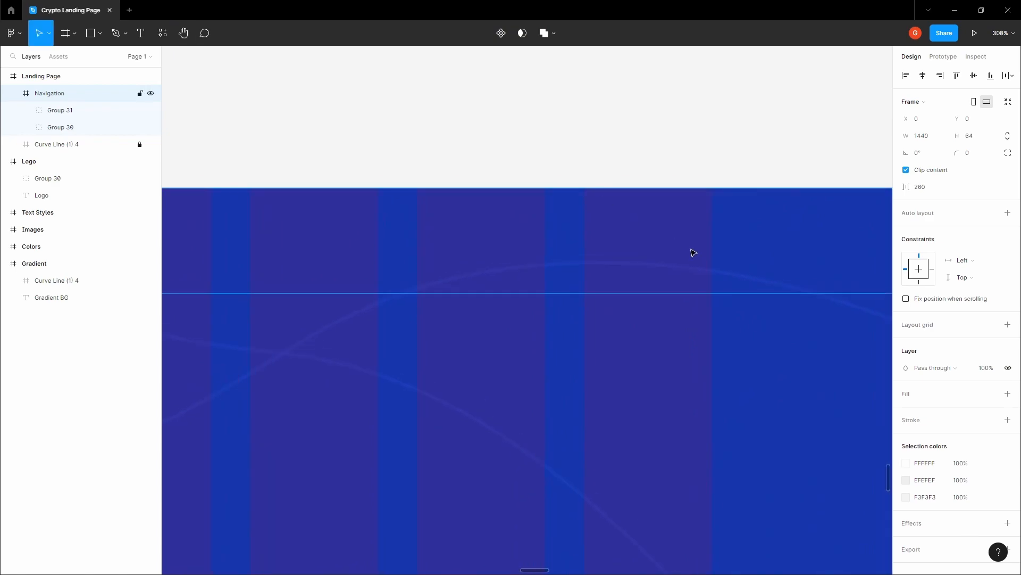
scroll(447, 218, "up", 6)
key("t")
left_click(428, 228)
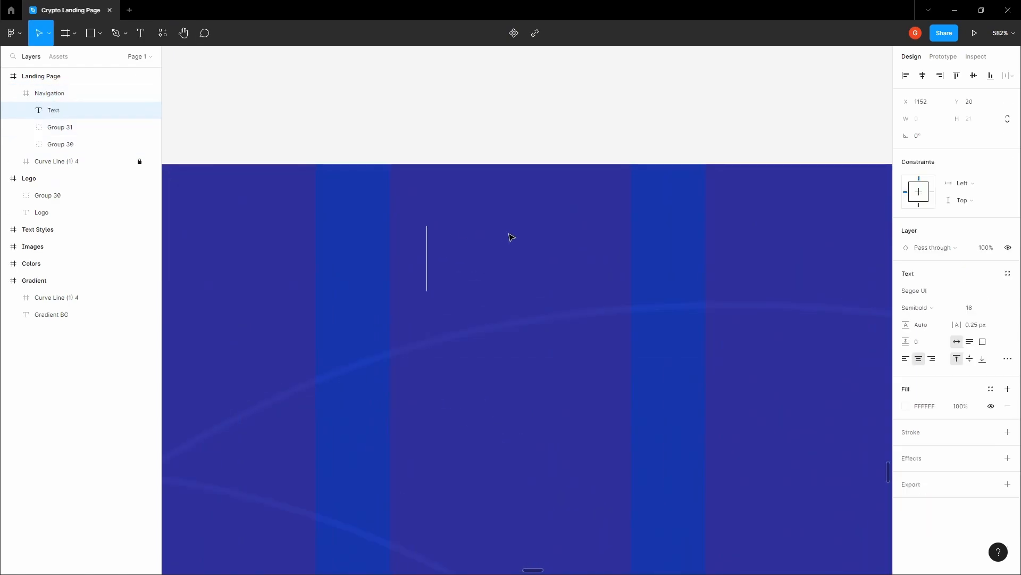
type("Get Started")
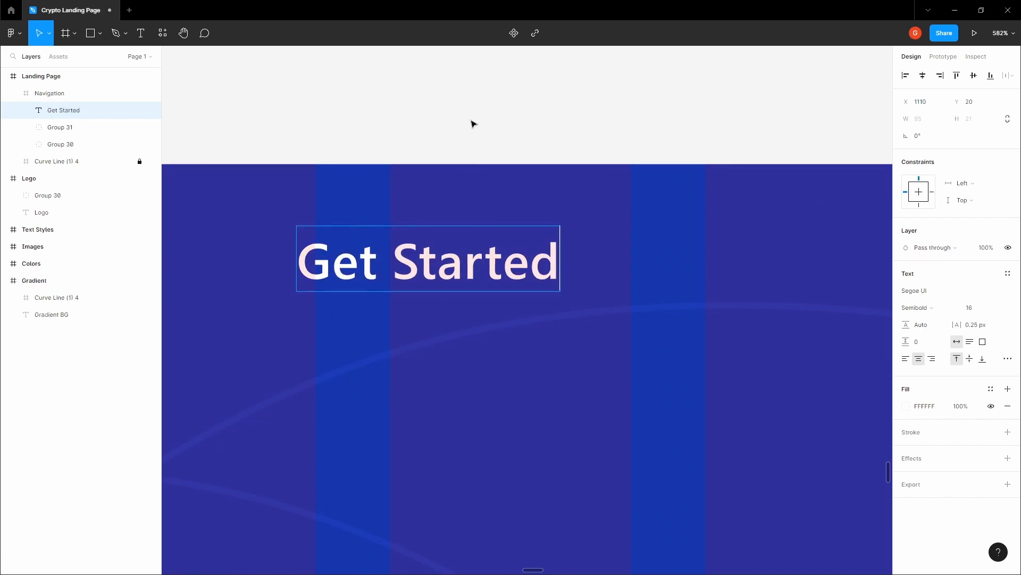
key("Escape")
left_click_drag(436, 253, 578, 252)
- Wrap the "Get Started" text in auto layout with 12 horizontal and 8 vertical padding
key("shift+a")
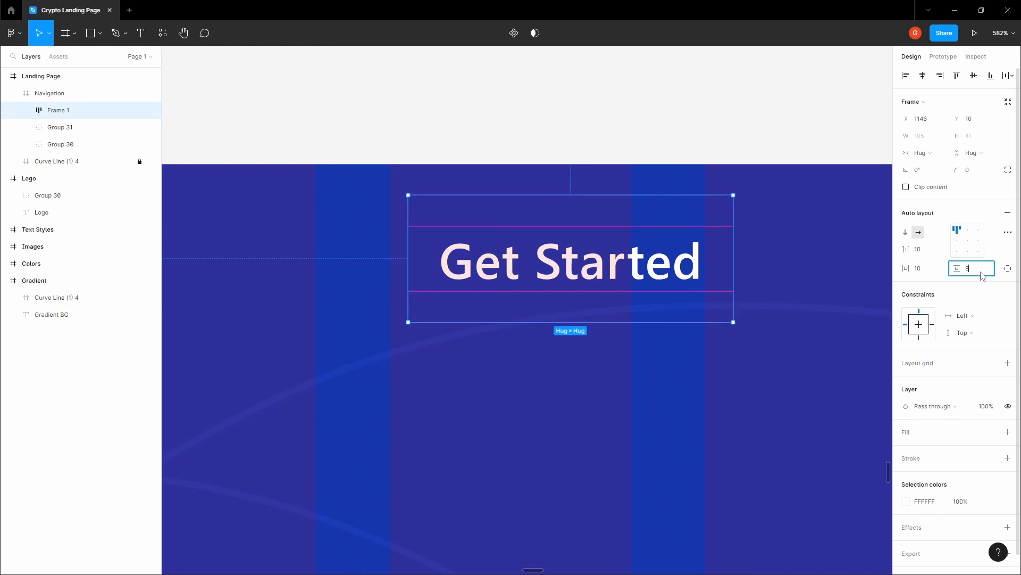
key("shift+Tab")
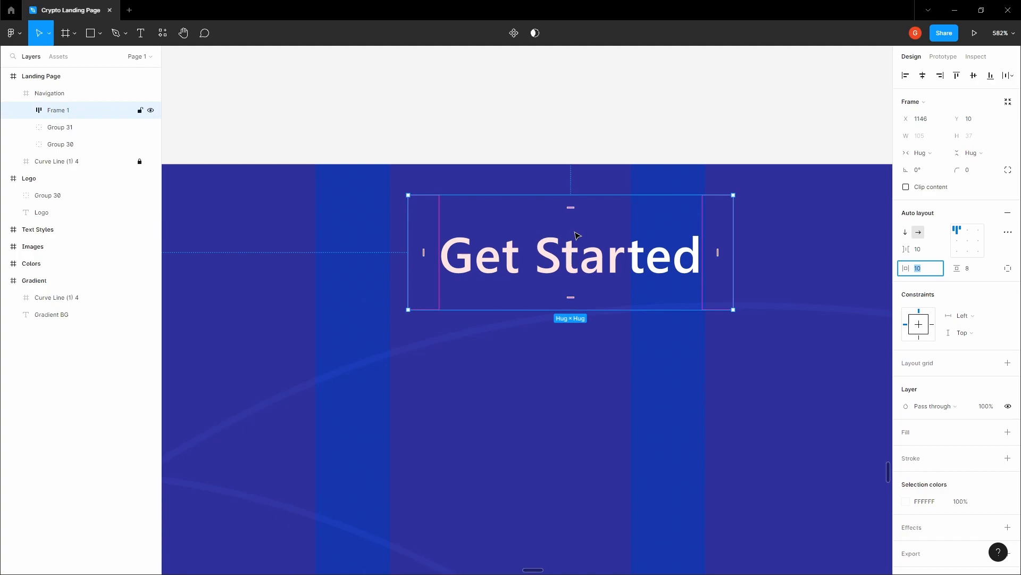
key("Tab")
left_click(649, 94)
left_click_drag(648, 94, 571, 109)
left_click(523, 263)
scroll(523, 263, "down", 2)
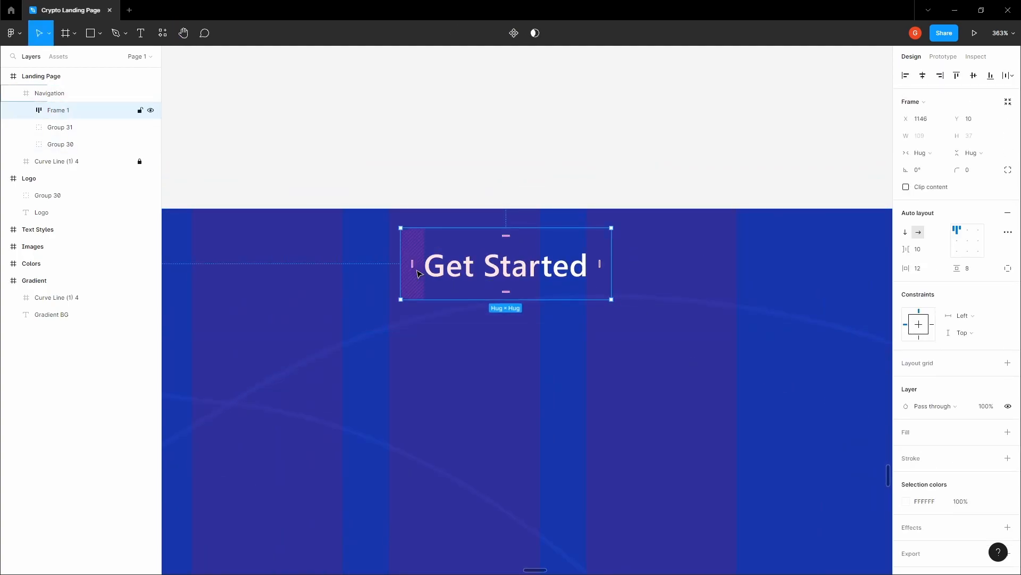
- Give the "Get Started" button frame a white FFFFFF fill and a corner radius of 4
left_click(1007, 432)
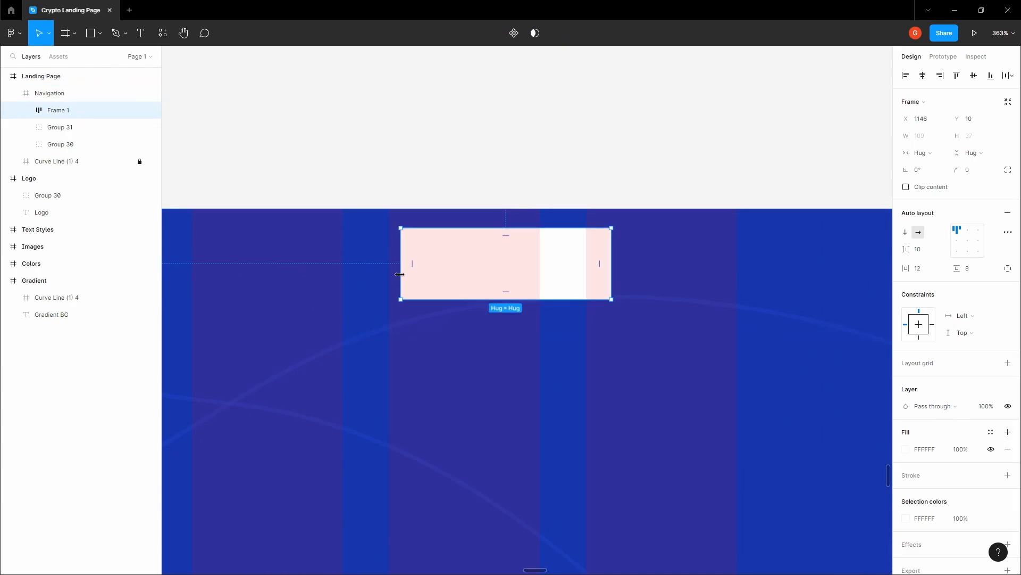
type("4")
left_click(537, 171)
- Colour the "Get Started" text blue 2246CC by sampling the swatch in the Colors frame
key("space")
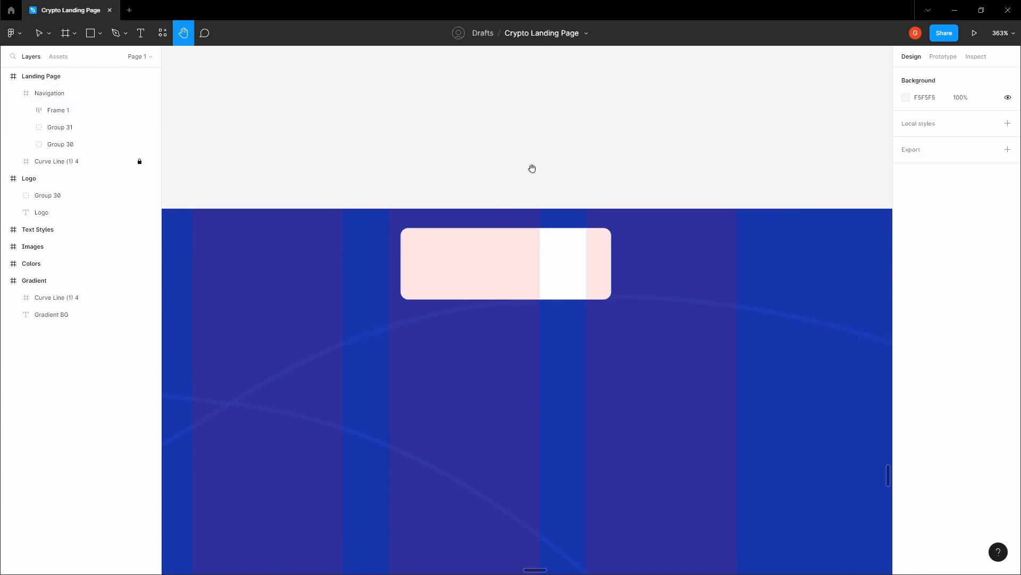
left_click_drag(493, 237, 552, 235)
scroll(556, 237, "up", 1)
double_click(582, 249)
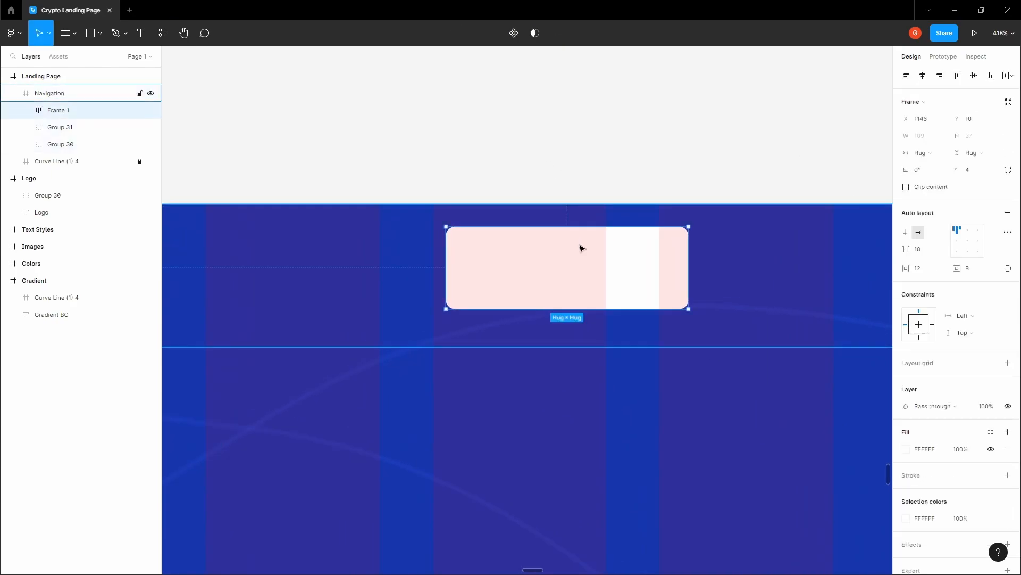
left_click(569, 274)
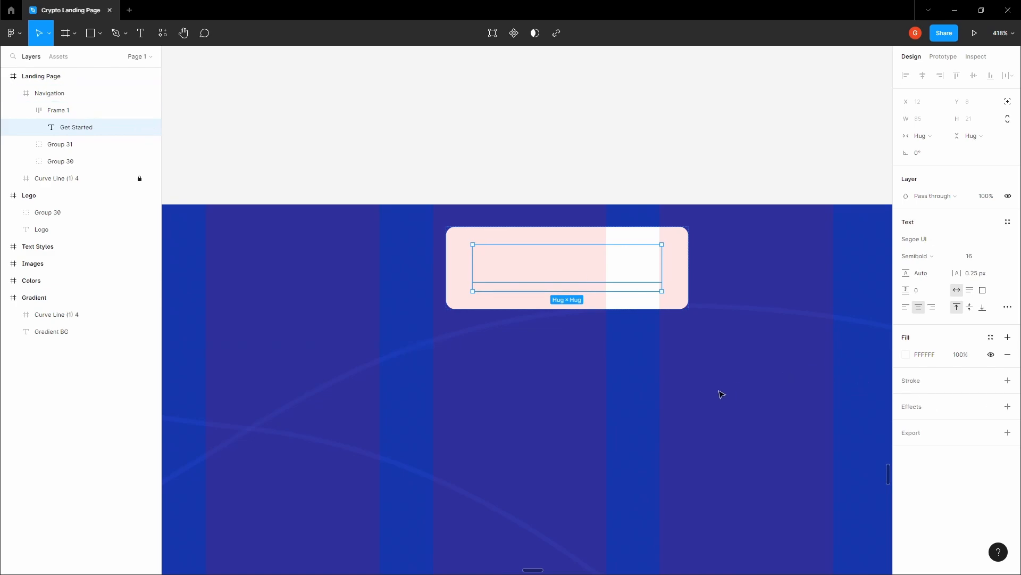
left_click(906, 355)
left_click(780, 455)
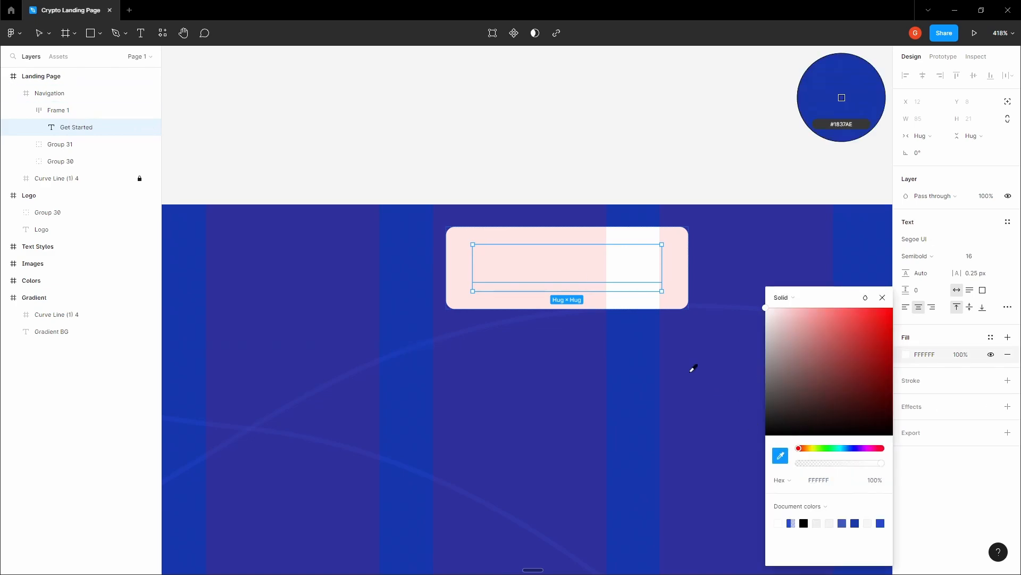
scroll(670, 335, "down", 10)
scroll(745, 256, "down", 5)
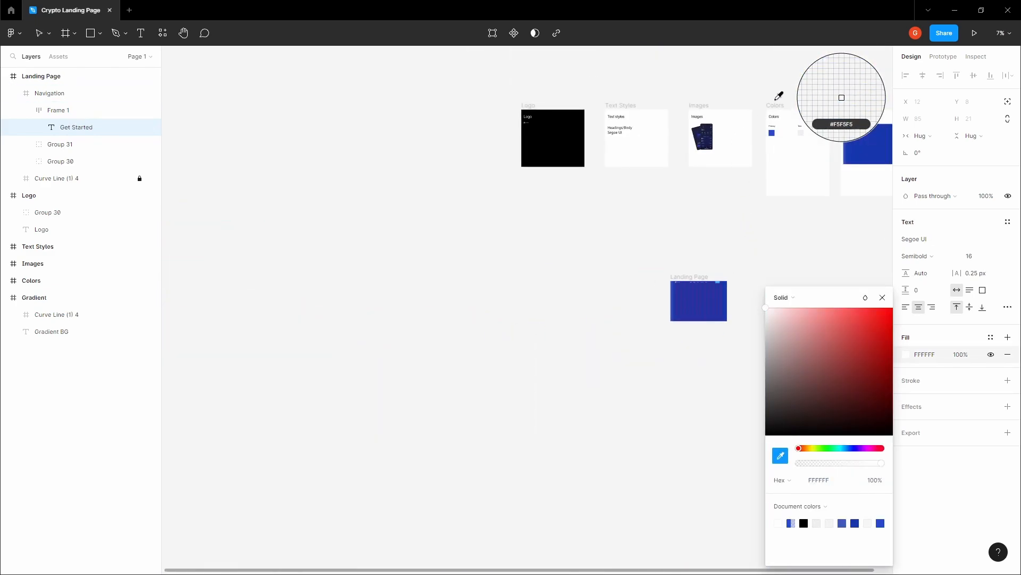
scroll(774, 117, "up", 4)
left_click(758, 146)
left_click_drag(641, 439, 642, 206)
scroll(643, 205, "up", 5)
left_click(643, 228)
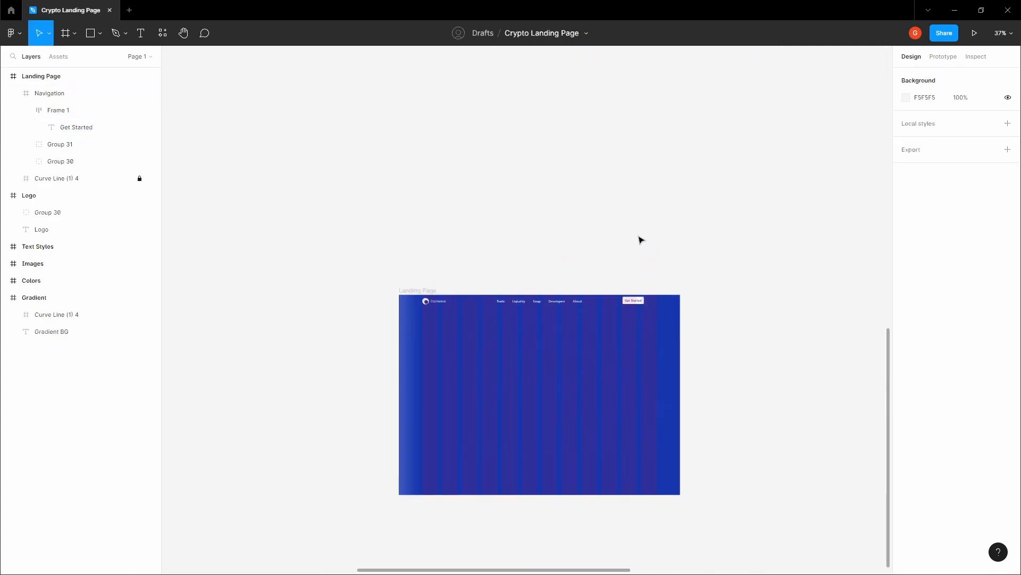
- Hide the layout grids and move the "Get Started" button to about X 1182
key("shift+g")
left_click_drag(632, 299, 658, 246)
scroll(658, 246, "up", 5)
left_click(664, 249, "ctrl")
scroll(673, 240, "up", 4)
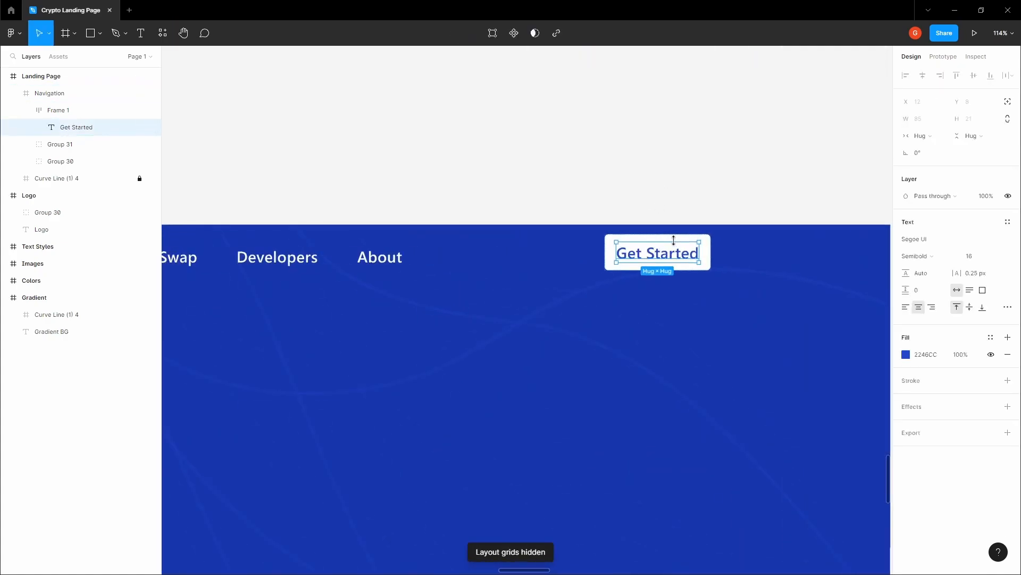
left_click(709, 249)
scroll(712, 251, "up", 4)
left_click_drag(716, 250, 772, 255)
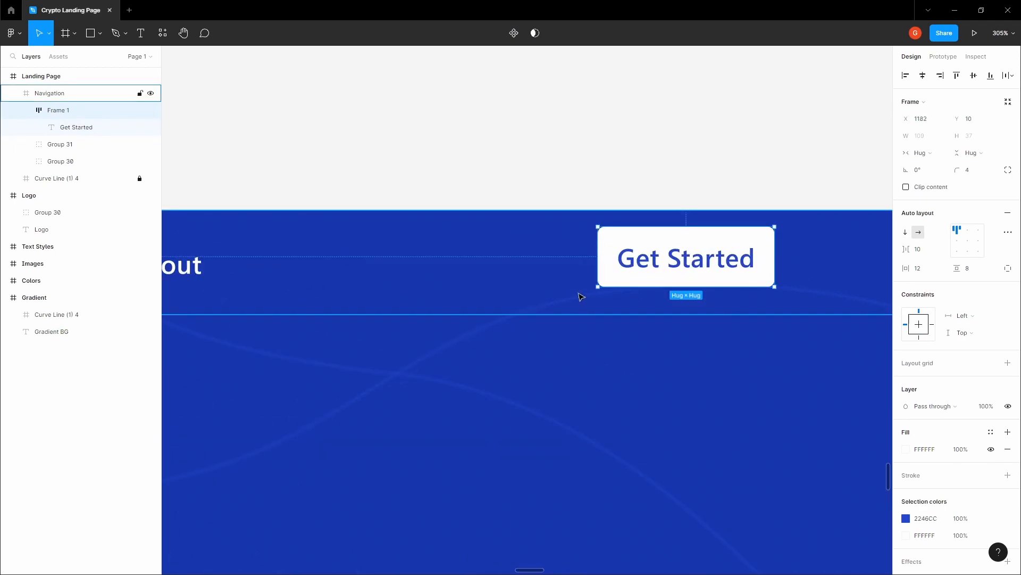
- Centre the "Get Started" button vertically in Navigation and, with layout grids shown, align it to the last column's outer edge at X 1211
left_click(974, 75)
key("ctrl+shift+4")
left_click_drag(773, 248, 821, 251)
scroll(823, 248, "up", 5)
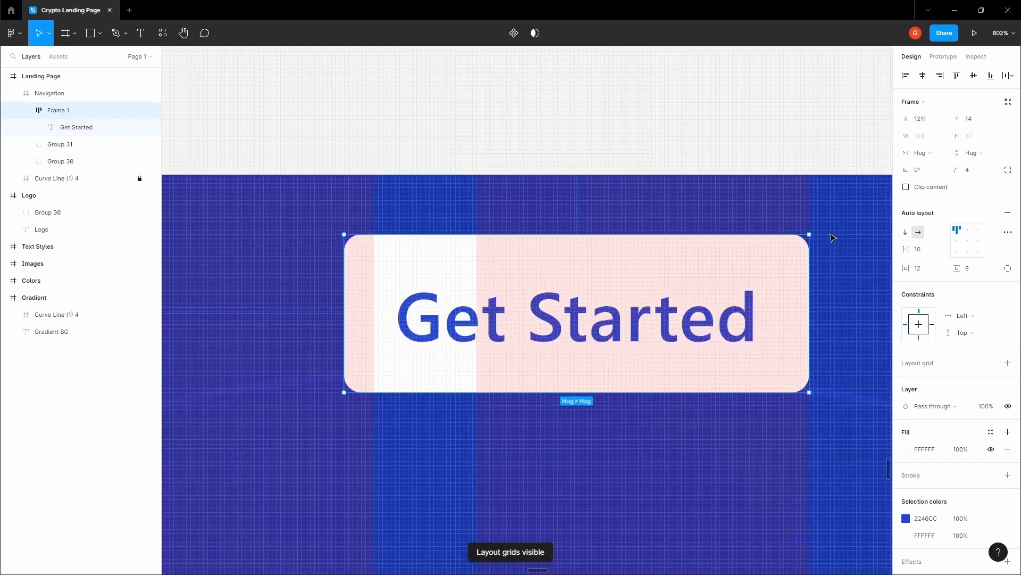
scroll(830, 235, "up", 5)
scroll(766, 258, "down", 11)
left_click(684, 199)
left_click_drag(575, 264, 645, 255)
left_click(627, 260)
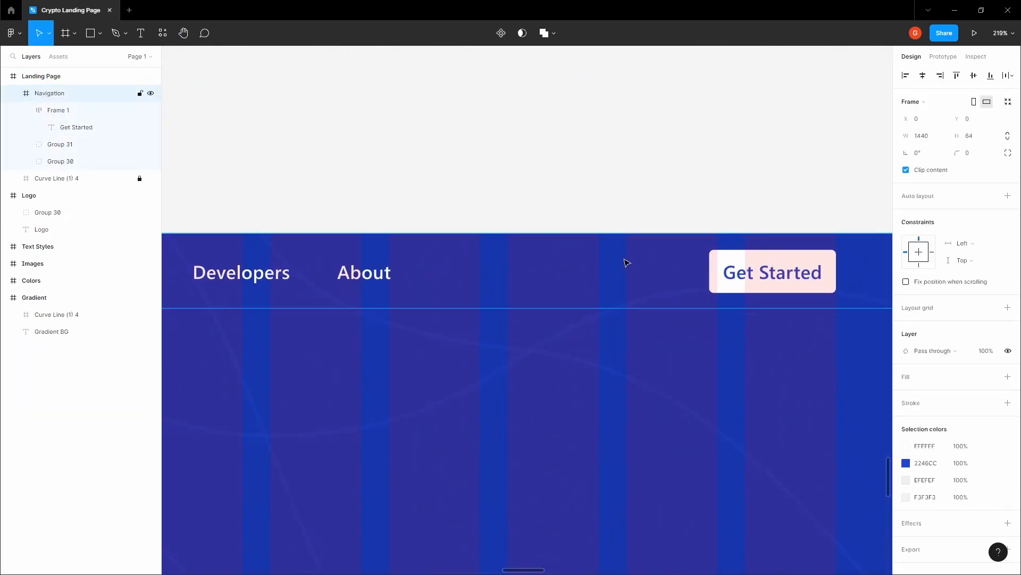
scroll(627, 263, "up", 2)
key("t")
left_click(627, 263)
left_click(806, 273)
left_click(752, 188)
left_click(818, 278)
left_click(714, 205)
left_click(605, 256)
key("t")
left_click(602, 251)
type("Sign in")
key("Escape")
left_click(917, 308)
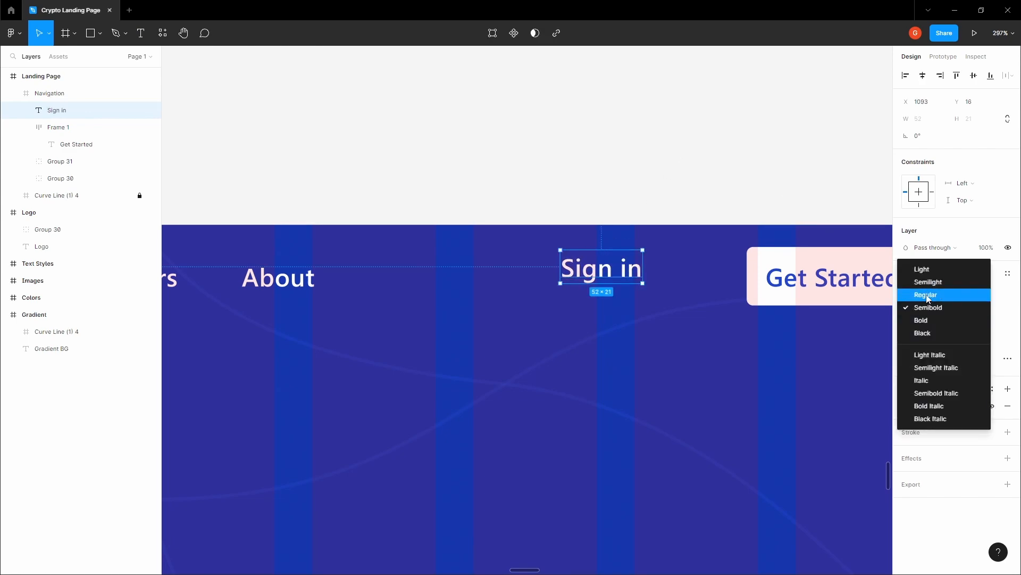
left_click(926, 293)
left_click(975, 76)
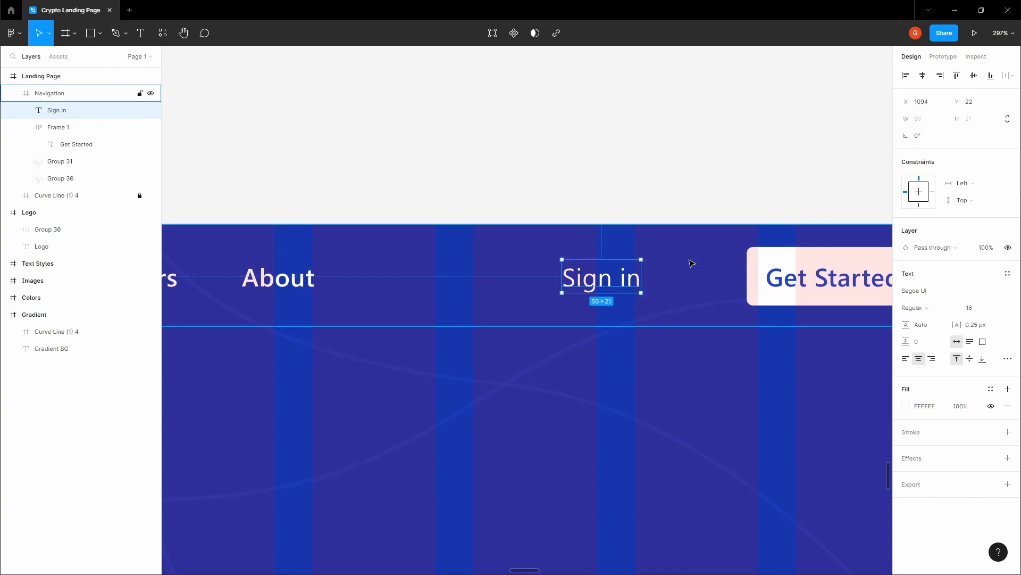
key("Delete")
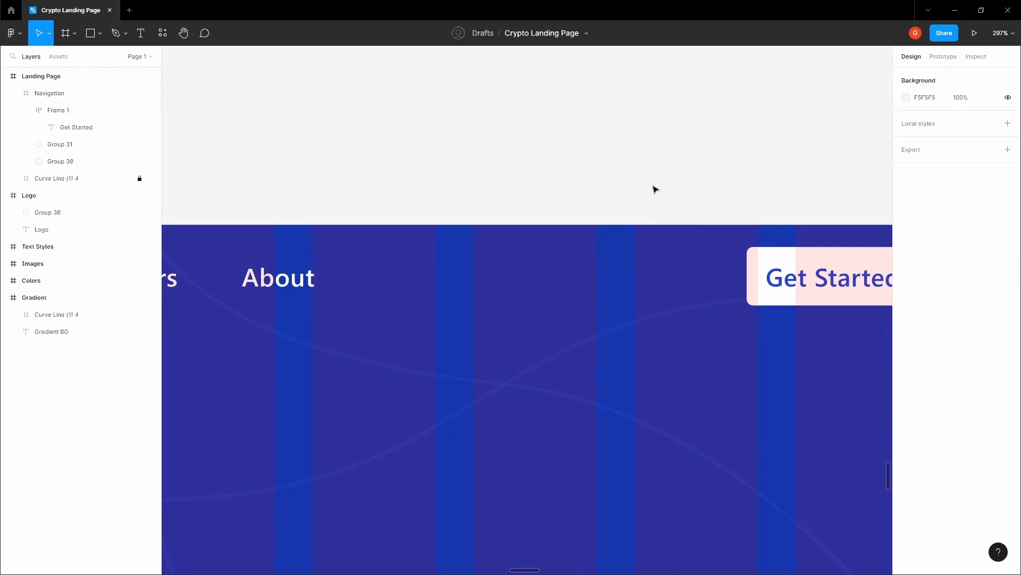
- Duplicate the "Get Started" button to X 1056, between it and "About", and set the copy's text to Regular weight
left_click(708, 279)
left_click_drag(740, 268, 519, 267)
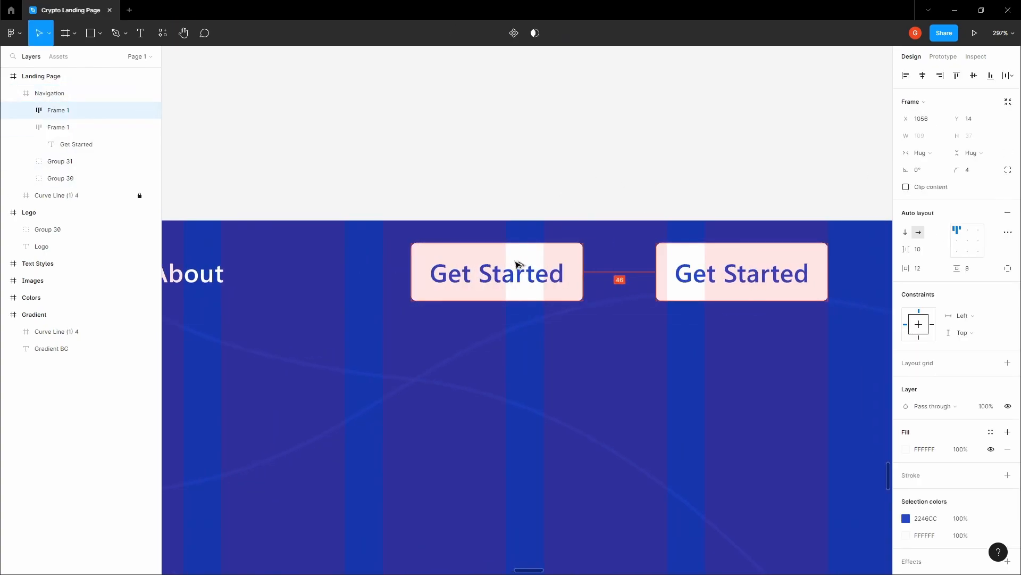
double_click(513, 273)
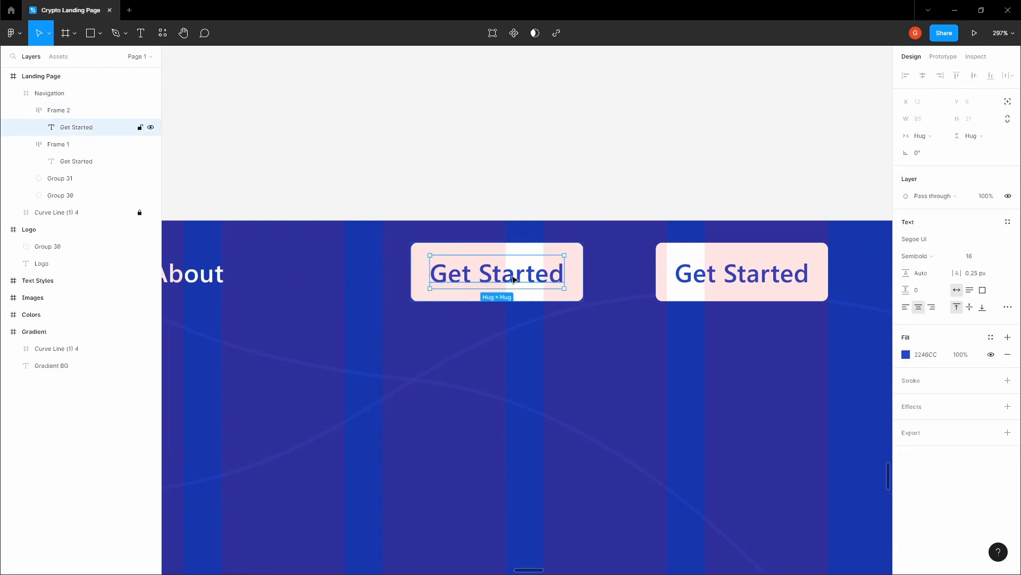
left_click(922, 258)
left_click(923, 248)
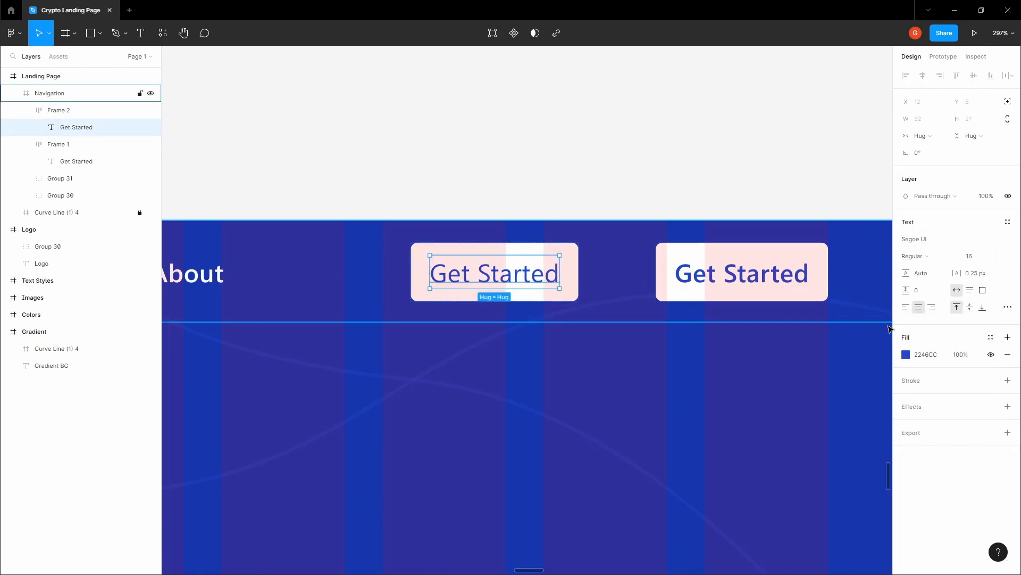
- Colour the copied button's text white FFFFFF and hide the white fill of its frame
left_click(906, 354)
left_click_drag(865, 339, 719, 290)
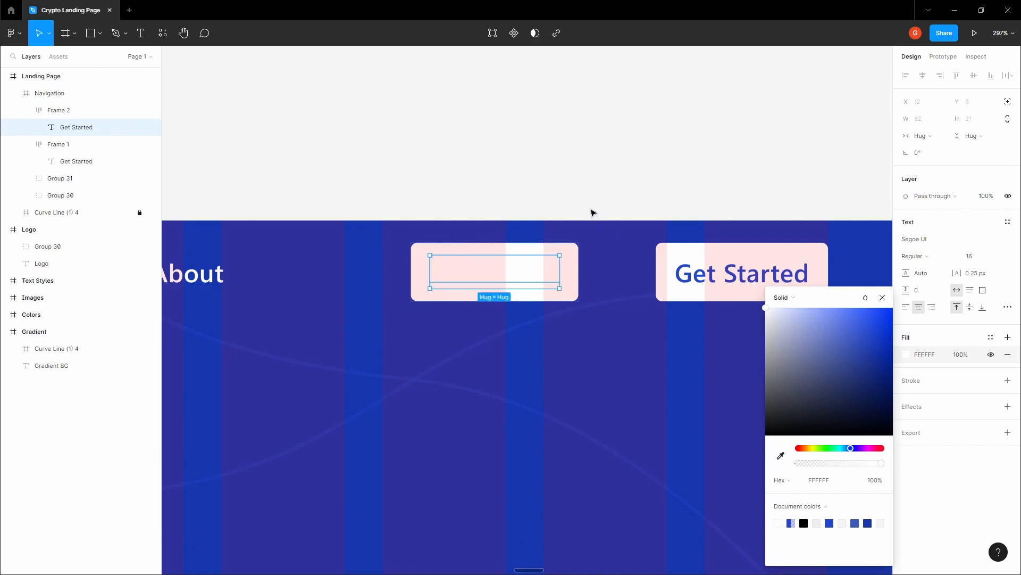
key("Escape")
double_click(572, 261)
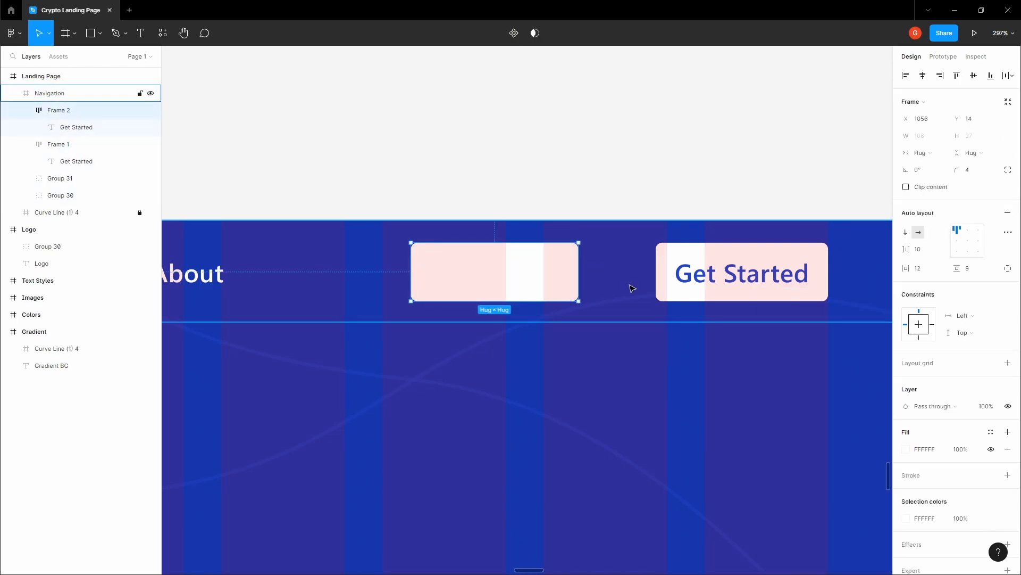
left_click(991, 450)
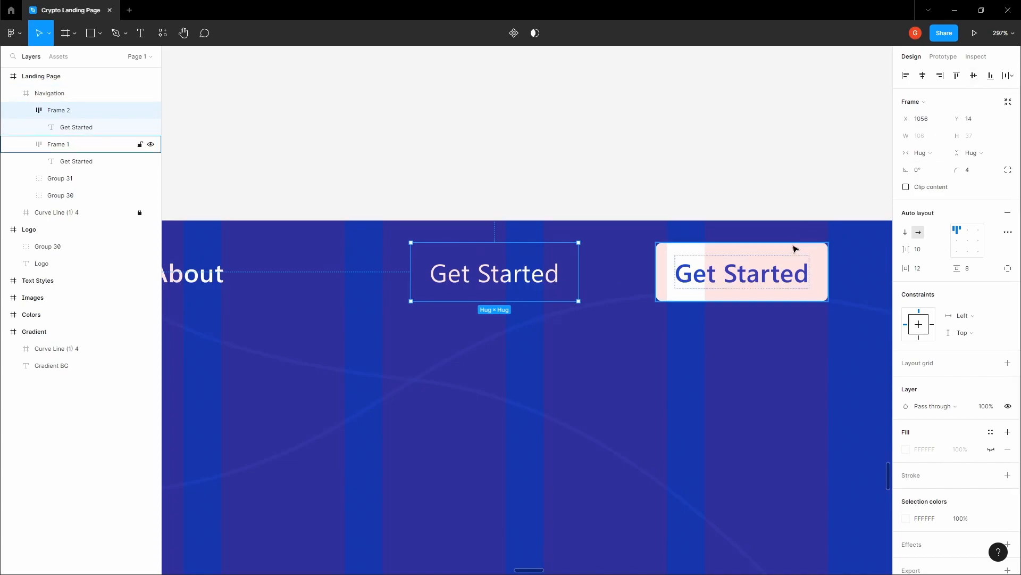
- Move the copied button to X 1089 so it sits 16 px from the "Get Started" button
key("shift+Right")
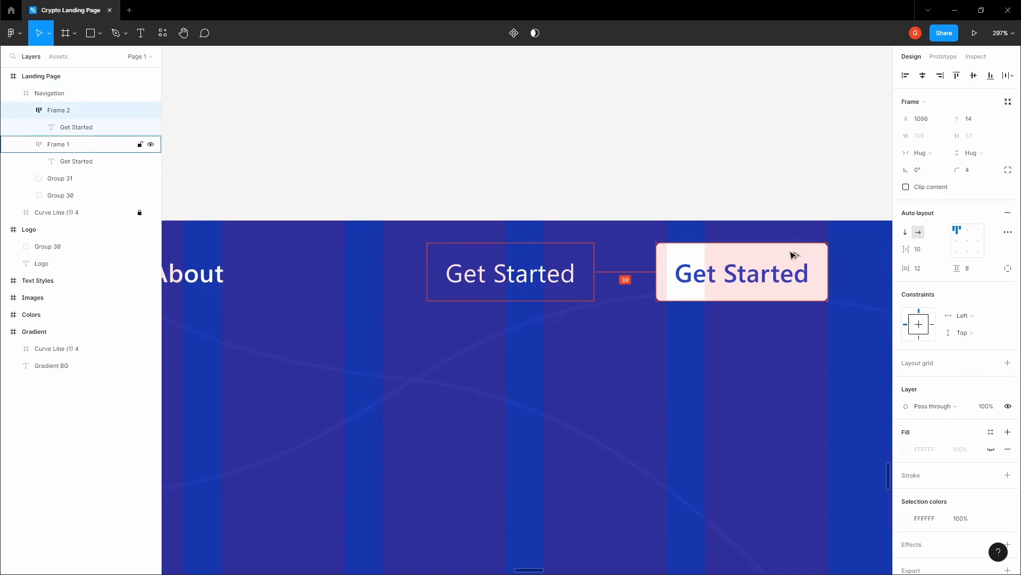
key("shift+Right")
key("Right")
key("Right")
key("Right")
key("Right")
key("Right")
key("Right")
key("Right")
key("Right")
key("Right")
key("Right")
key("Right")
key("Right")
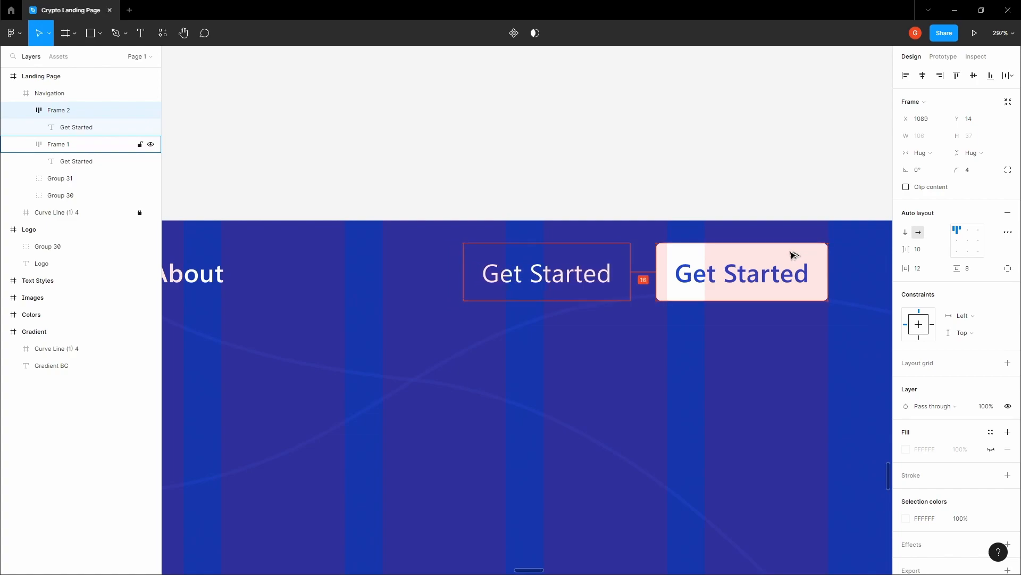
- Change the copied button's label to "Sign in"
key("Escape")
key("h")
scroll(603, 187, "down", 5)
key("v")
left_click(789, 182)
type("Sign in")
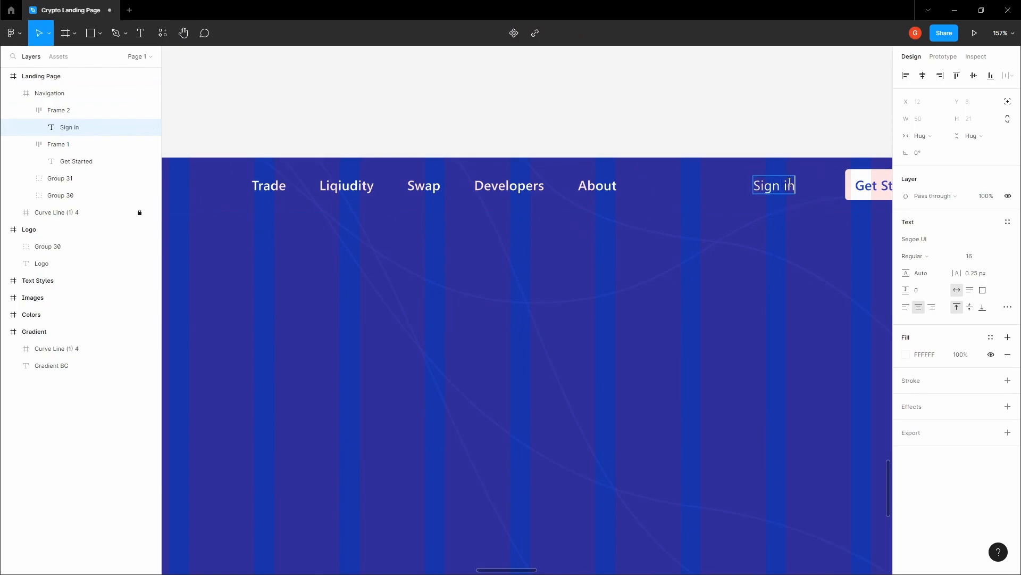
left_click(844, 122)
- Move the "Sign in" button closer to the "Get Started" button, to about X 1120
double_click(801, 181)
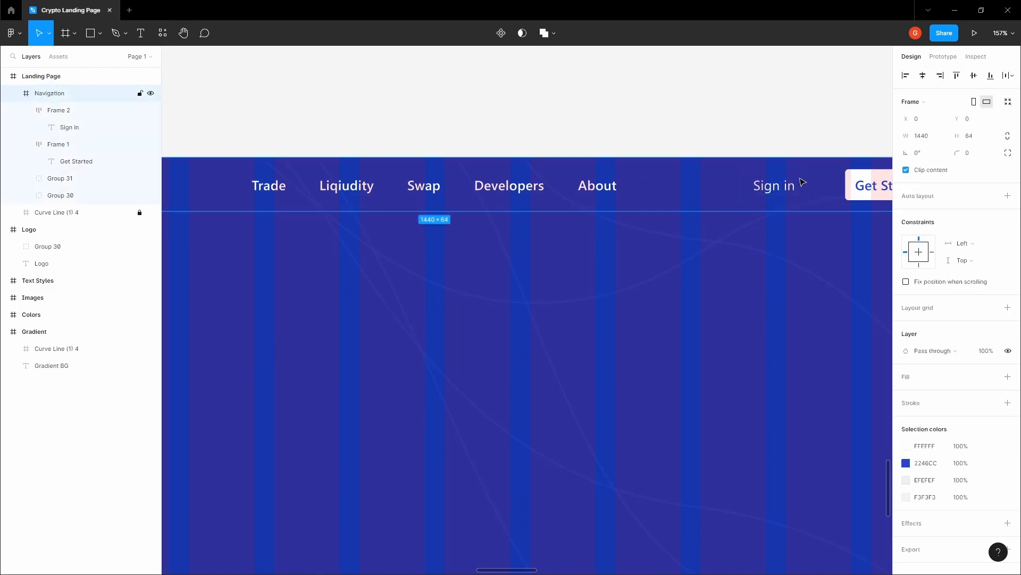
key("alt")
key("Right")
key("Right")
key("Right")
key("Right")
key("Right")
key("Right")
key("Right")
key("Right")
key("Right")
key("Right")
key("Right")
key("Right")
key("Right")
key("Right")
key("Right")
key("Right")
key("Right")
key("Right")
key("Right")
key("Right")
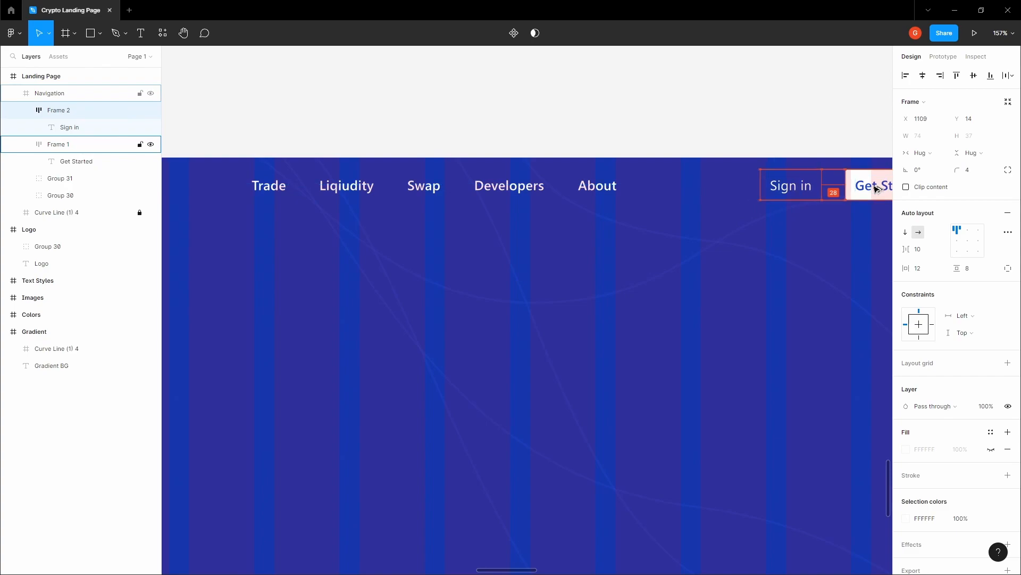
key("Right")
key("Right")
key("Right")
key("Right")
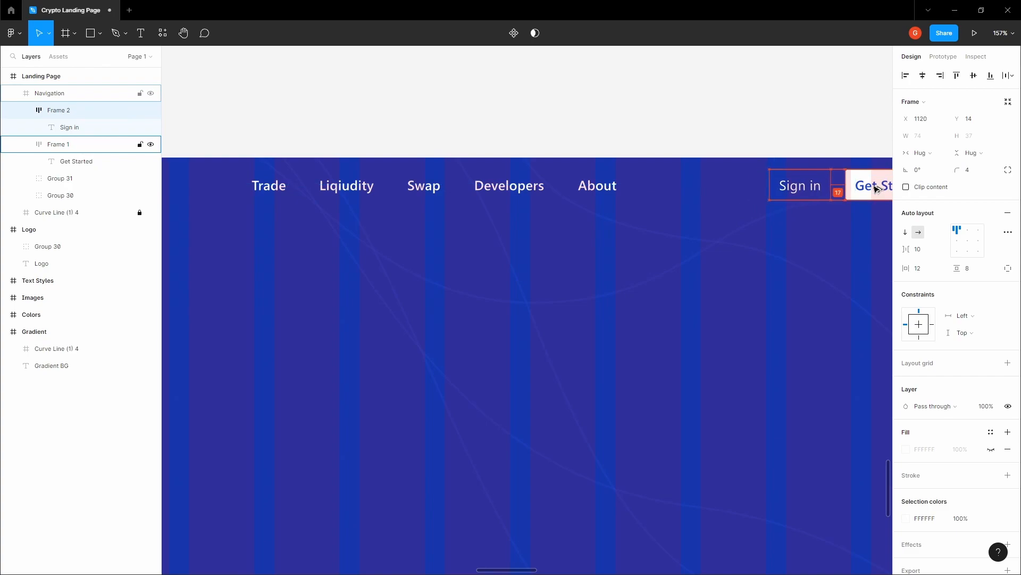
- Hide the 12-column layout grid of the Landing Page frame to review the finished navigation bar
left_click(736, 125)
key("space")
left_click_drag(737, 126, 687, 125)
scroll(687, 124, "down", 5)
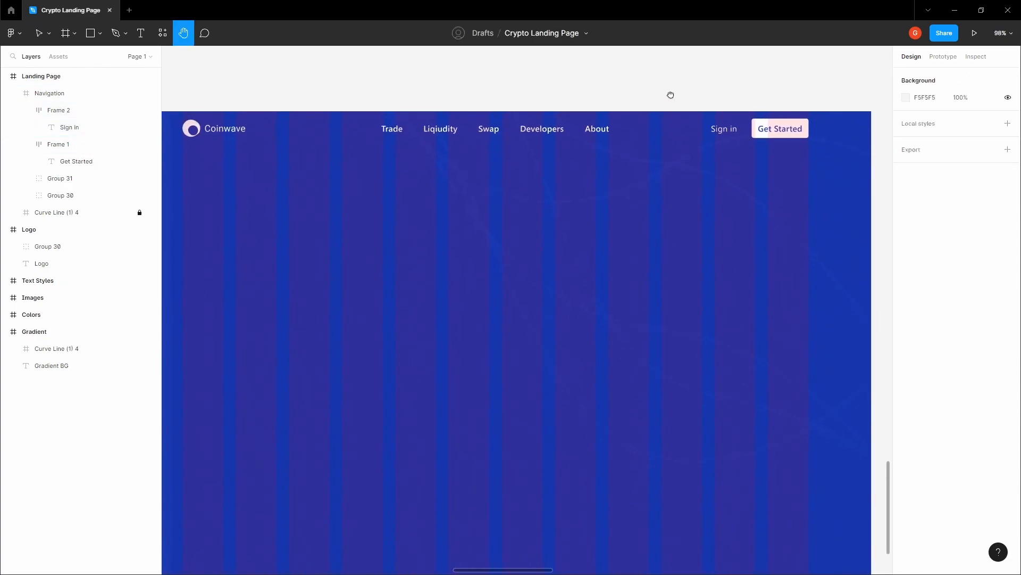
left_click(321, 75)
left_click(322, 74)
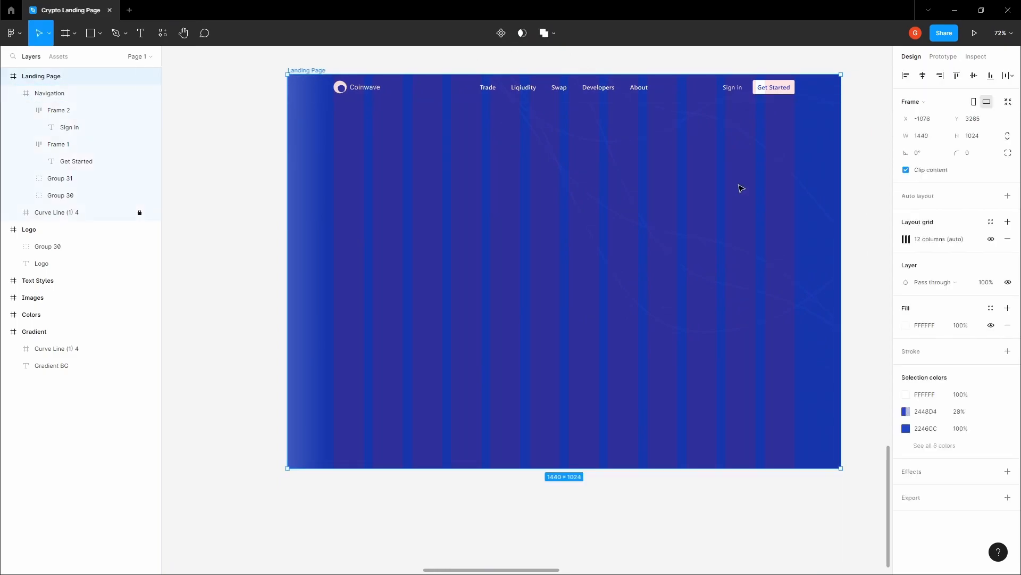
left_click(991, 239)
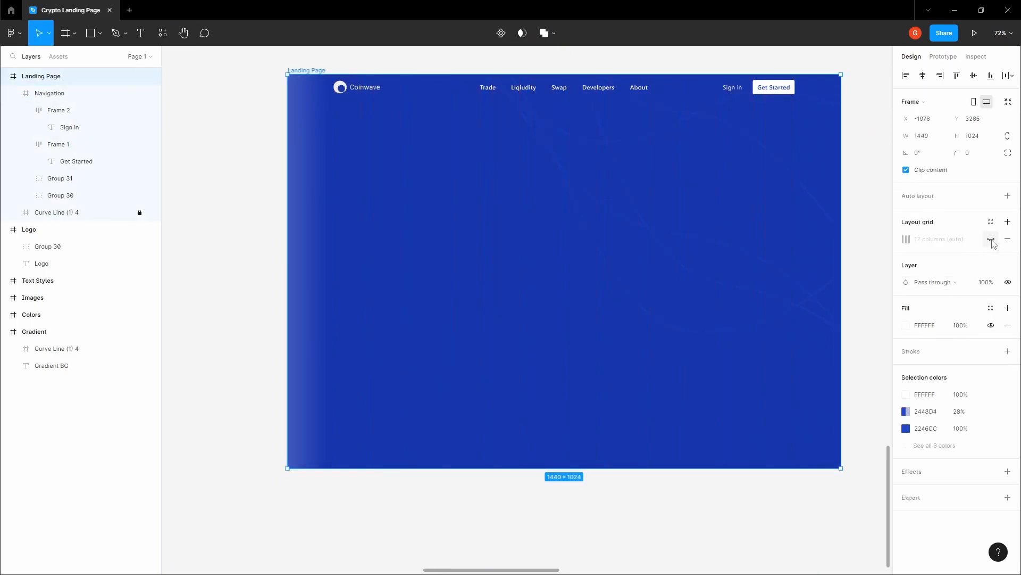
scroll(751, 184, "up", 2)
left_click(691, 137)
key("space")
left_click_drag(609, 137, 565, 65)
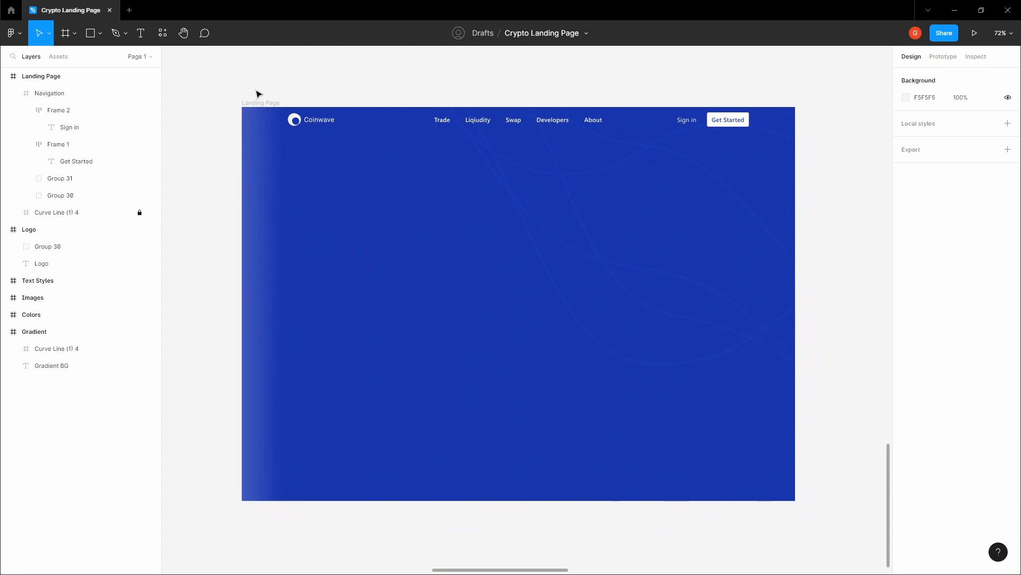
- Show the 12-column layout grid of the Landing Page frame again
left_click(258, 101)
left_click(317, 67)
left_click(258, 102)
left_click(991, 325)
left_click(991, 239)
- Add the heading text "Start investing in your crypto portfolio today and grow your crypto" on three lines below the logo
left_click(484, 91)
key("space")
left_click_drag(483, 91, 547, 94)
left_click(349, 113)
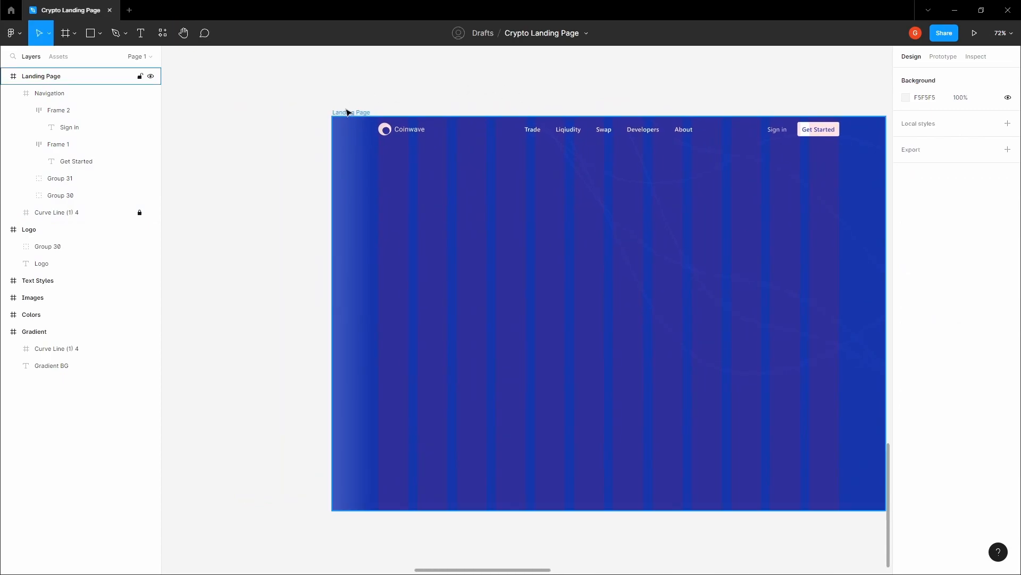
scroll(408, 255, "up", 3)
left_click(399, 245)
scroll(398, 245, "up", 1)
left_click(399, 245)
scroll(398, 246, "up", 2)
scroll(399, 245, "down", 3)
key("t")
left_click(373, 240)
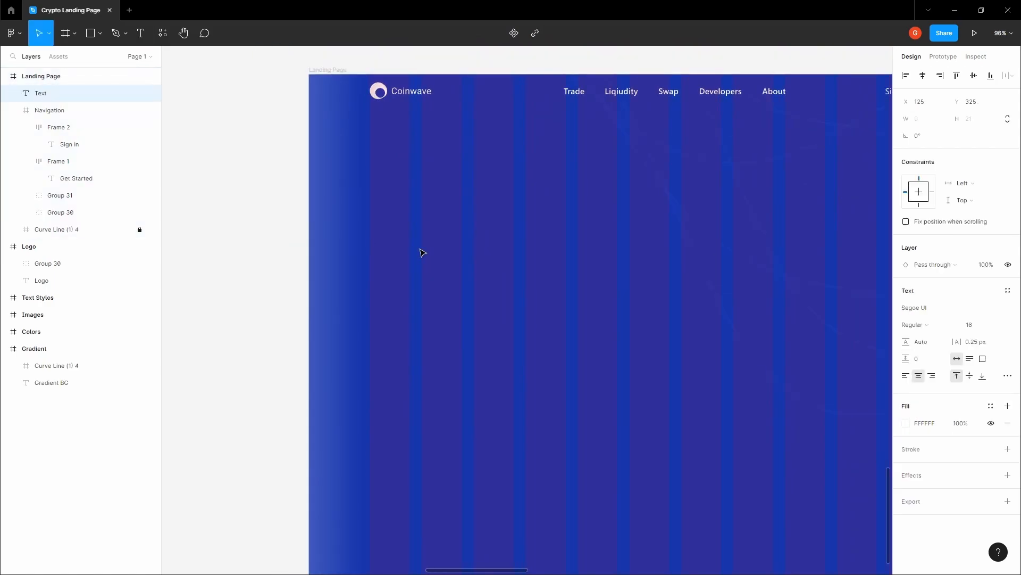
type("Start investing in your c")
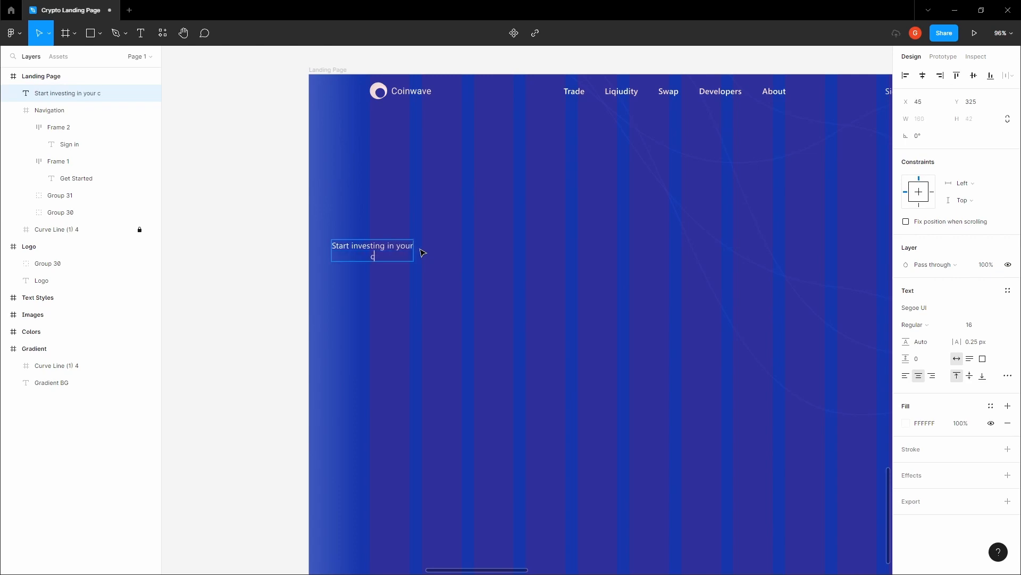
type("rypto portfolio today and gr")
key("BackSpace")
key("BackSpace")
key("BackSpace")
key("BackSpace")
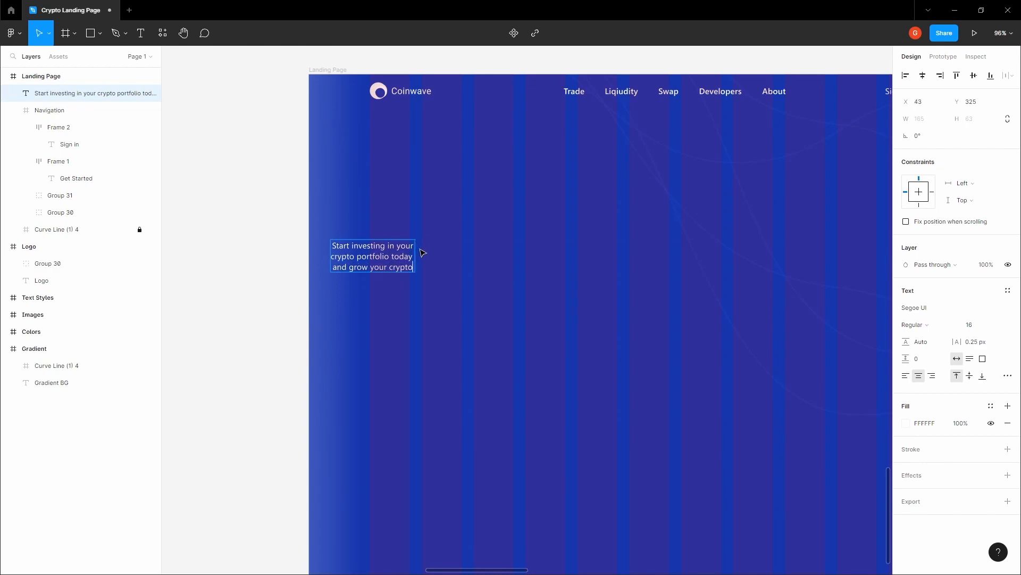
key("Escape")
- Left-align the heading text and set its font size to 56
left_click(910, 377)
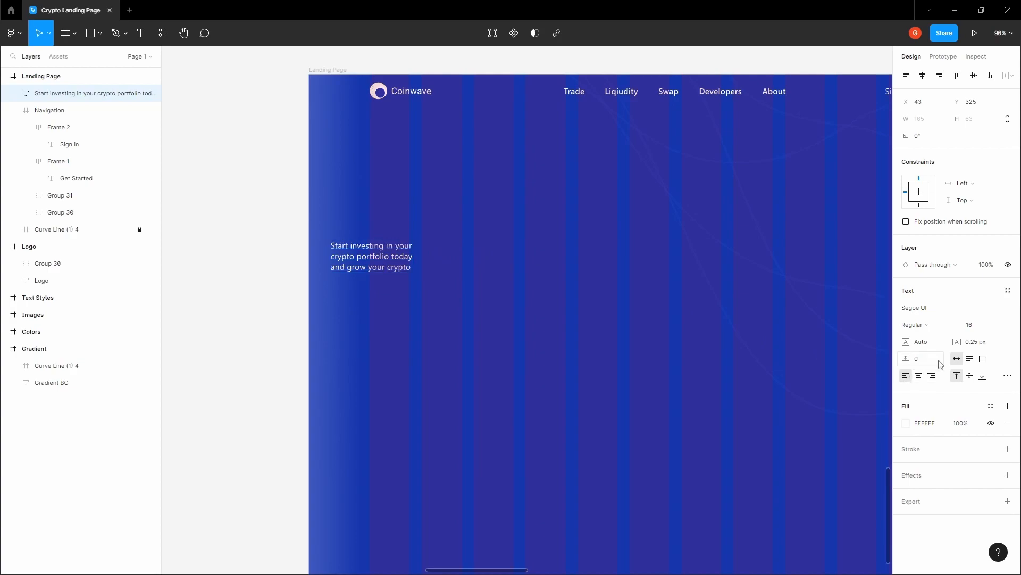
left_click(982, 330)
type("56")
key("Tab")
- Align the heading with the first column's outer edge at X 120 and set its line height to 68
left_click_drag(403, 265, 426, 268)
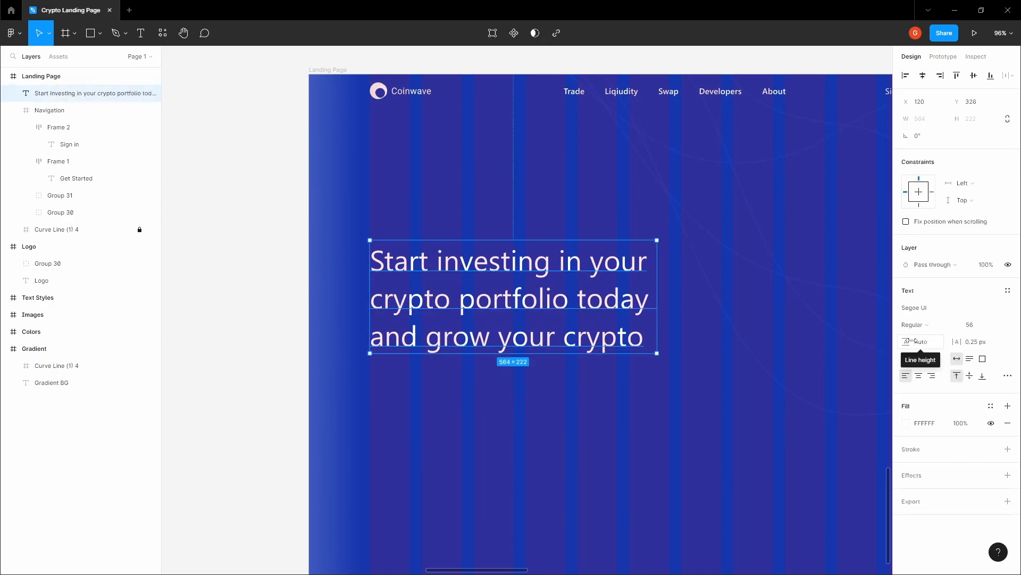
left_click(917, 347)
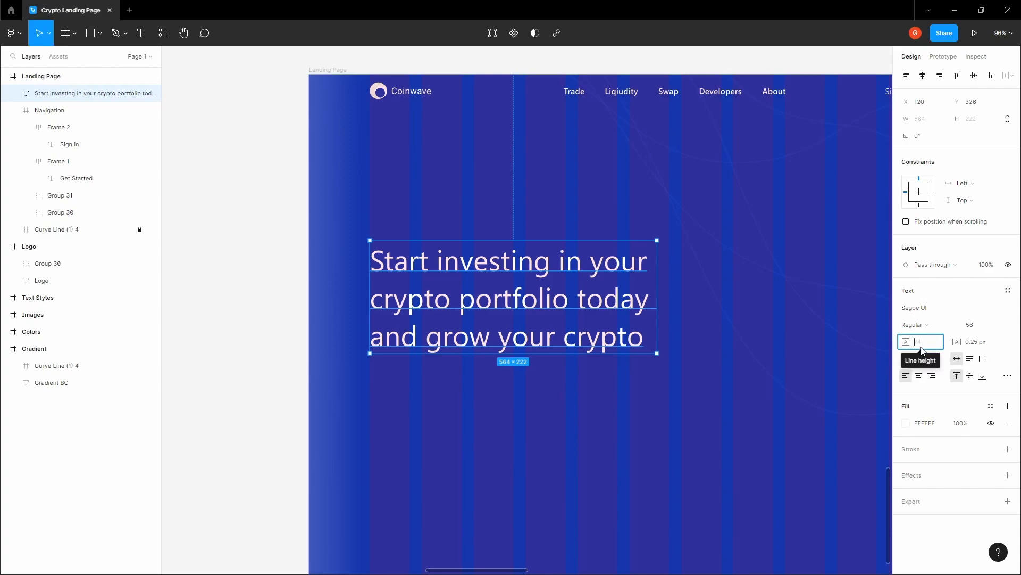
type("68")
key("Tab")
- Set the heading's line height to 66
left_click(235, 250)
key("space")
left_click_drag(234, 249, 186, 239)
left_click(403, 288)
left_click(258, 255)
key("space")
left_click_drag(258, 255, 251, 252)
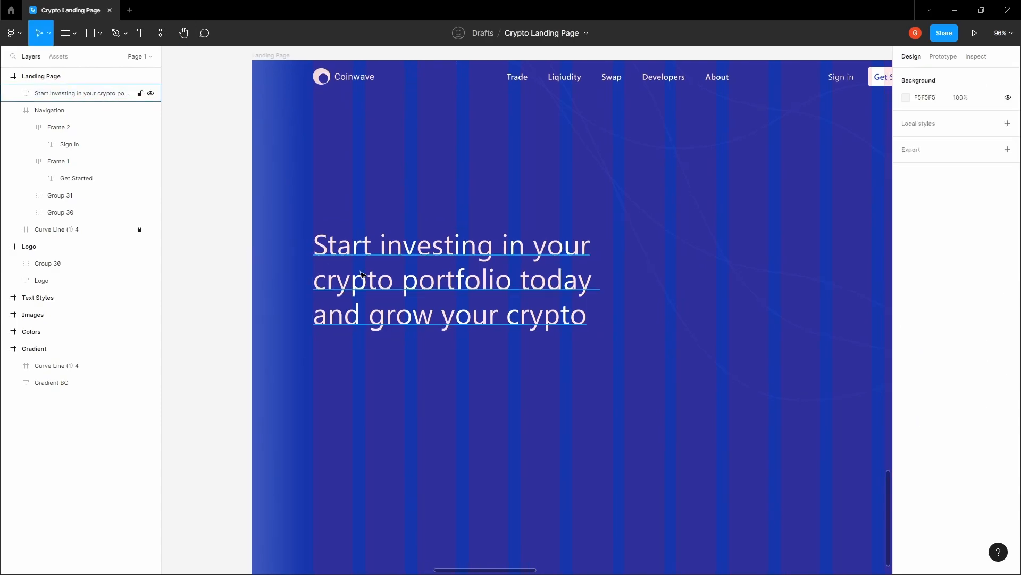
left_click(90, 93)
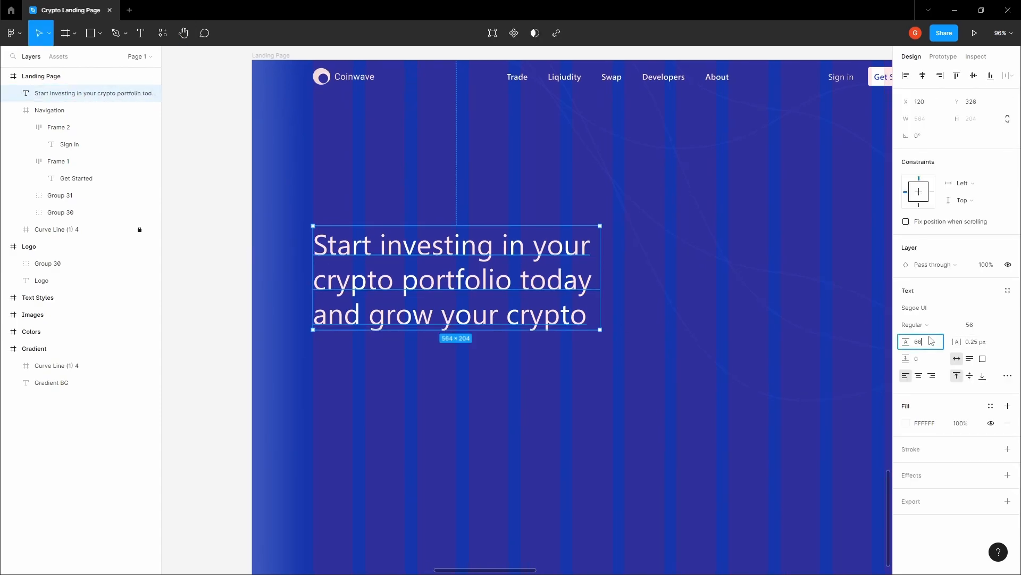
left_click(678, 326)
key("space")
left_click_drag(678, 326, 640, 317)
scroll(633, 316, "down", 2)
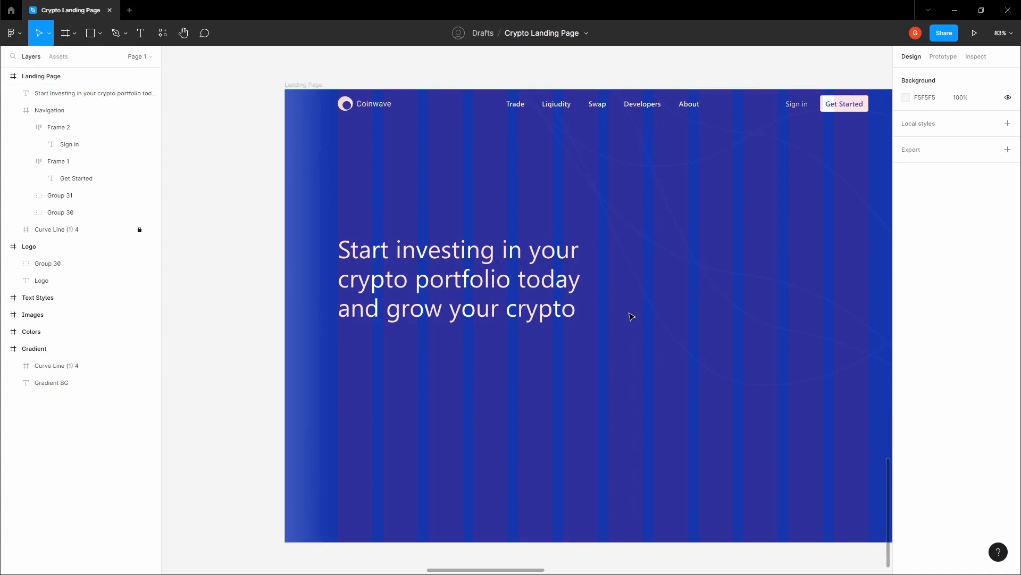
- Check the heading with the layout grids hidden and shown, and move it slightly higher on the page
key("ctrl+shift+4")
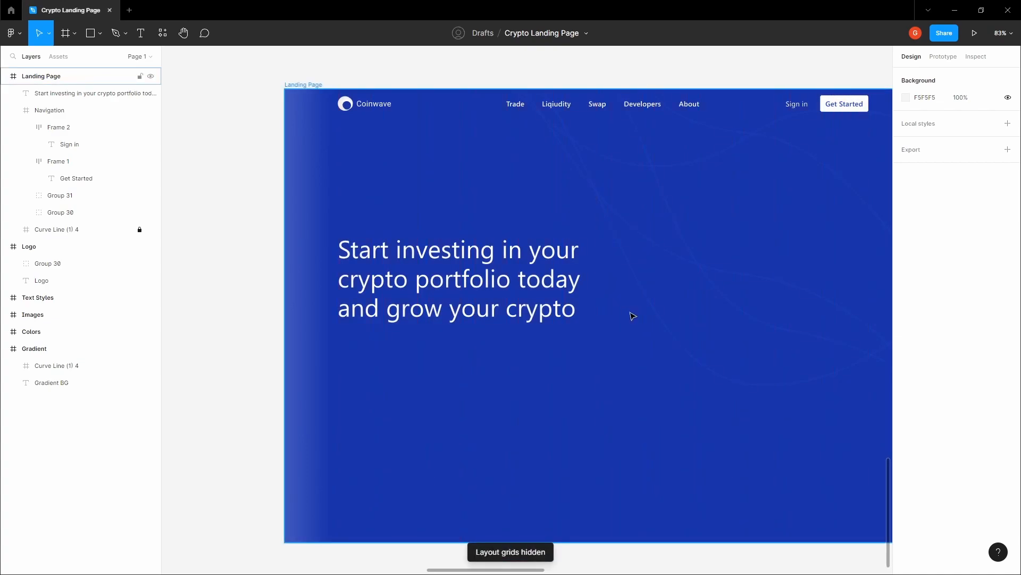
key("ctrl+shift+4")
key("ctrl+shift+4")
key("ctrl+shift+4")
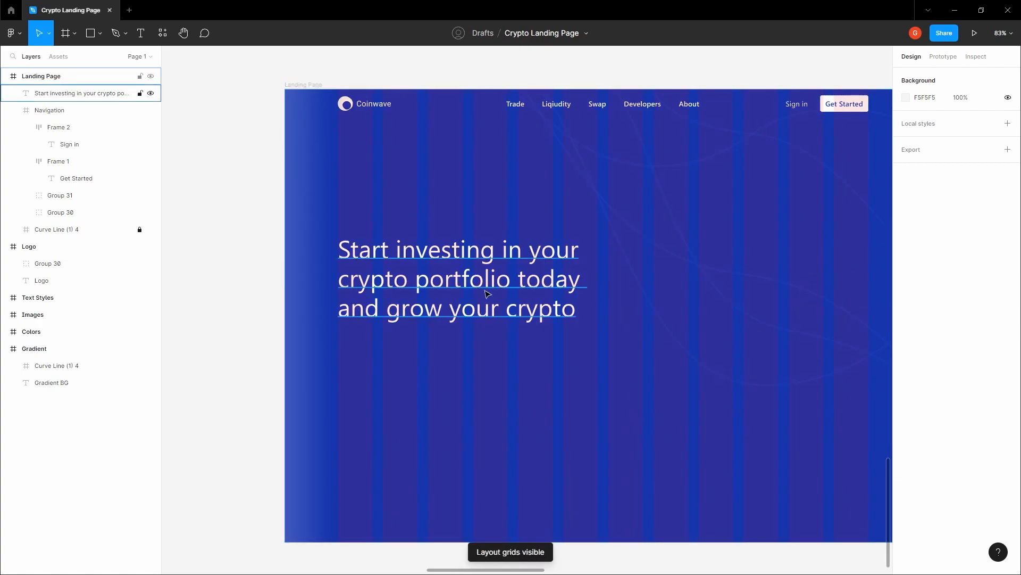
left_click(420, 283)
left_click(386, 340)
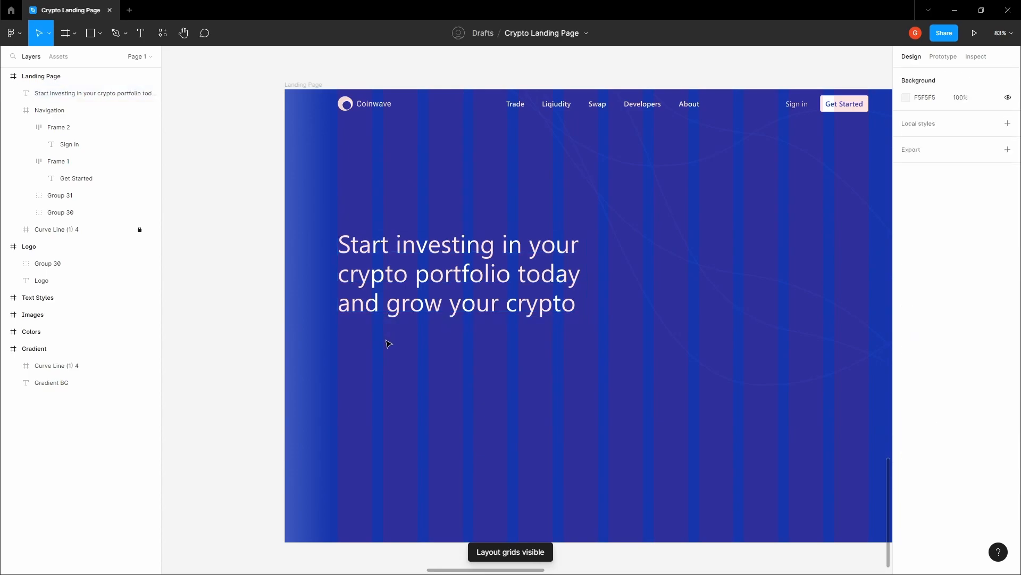
- Add the text "Buy and sell cryptocurrencies at the safest exchange" below the hero heading
left_click(353, 347, "ctrl")
scroll(352, 346, "up", 3)
key("t")
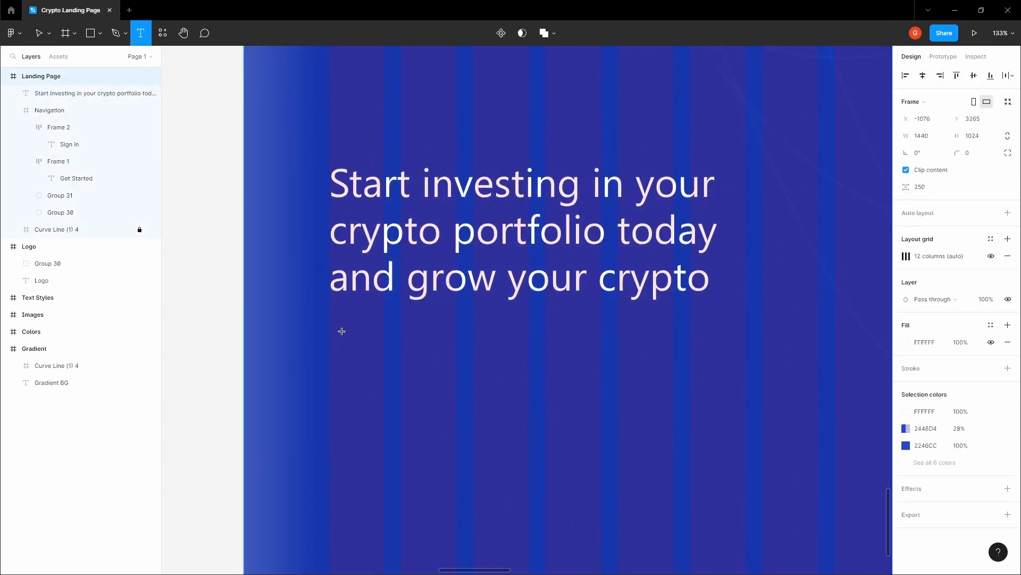
left_click(366, 336)
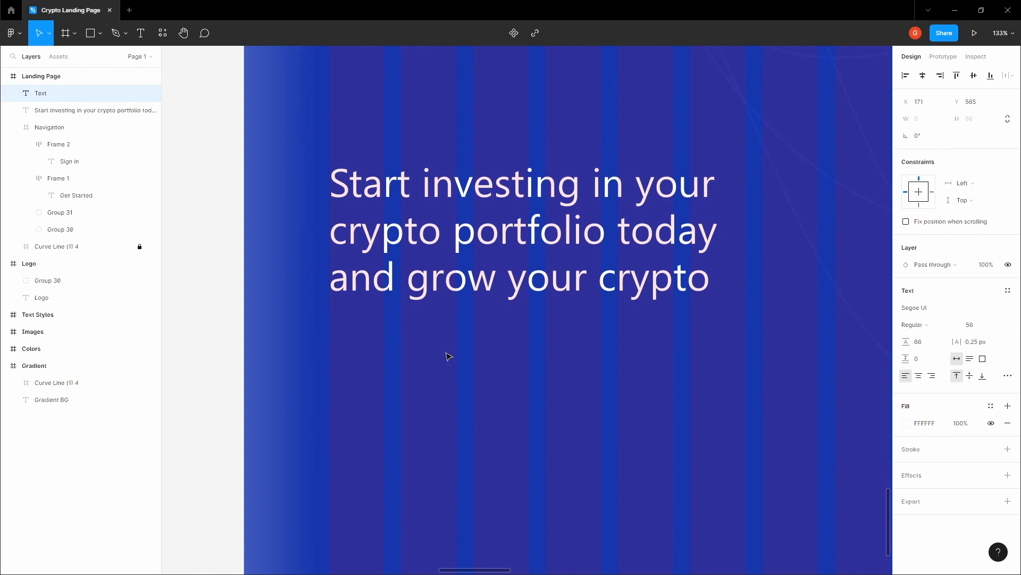
type("Buy and sell cryptocu")
type("rrence")
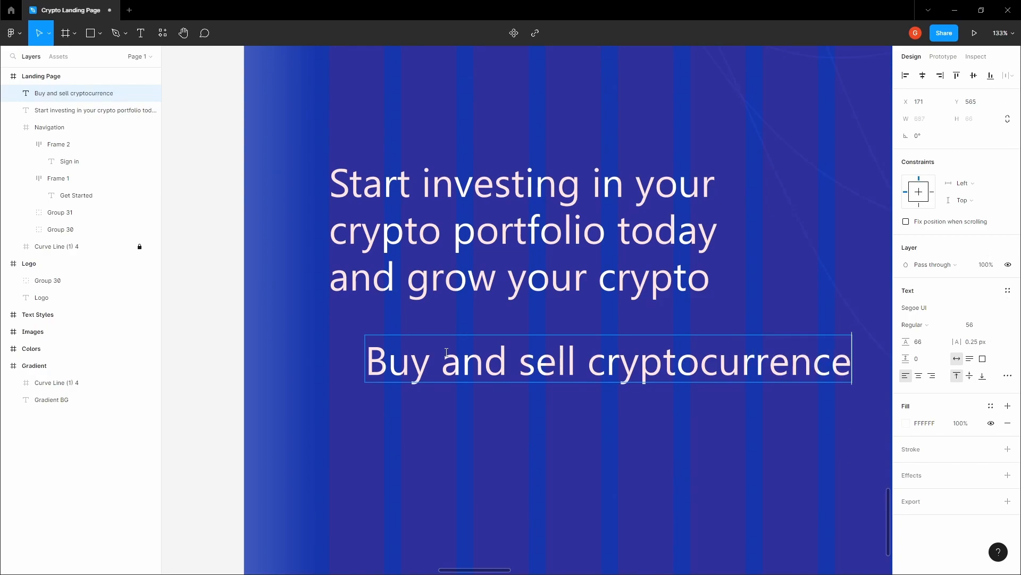
key("BackSpace")
type("i")
type("es at the safest a")
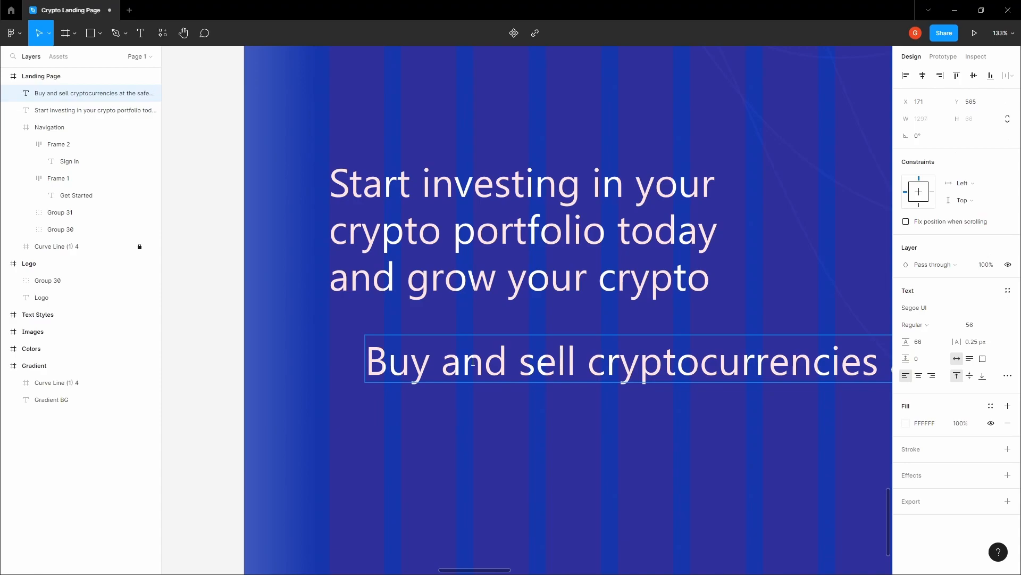
scroll(580, 367, "down", 5)
left_click(674, 390)
scroll(681, 391, "up", 1)
scroll(644, 391, "up", 3)
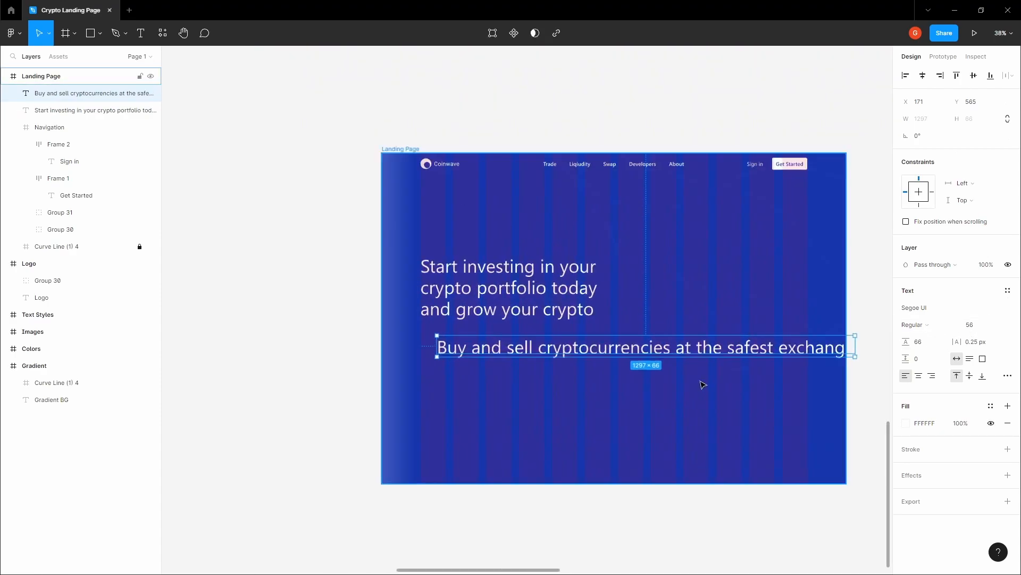
- Set the new supporting line's font size to 20 and move it to X 237, Y 601
left_click(996, 325)
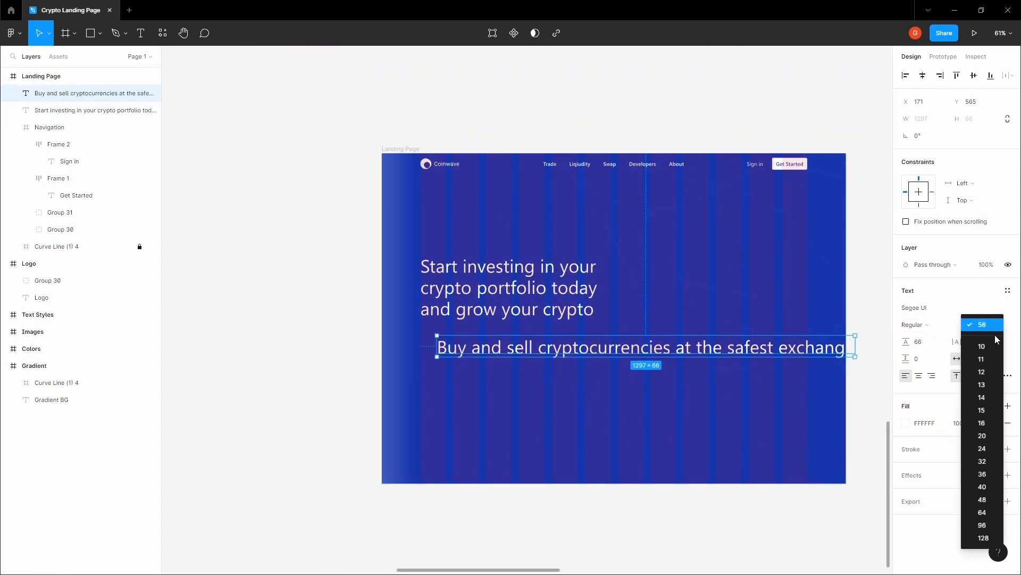
left_click(983, 436)
scroll(606, 355, "up", 3)
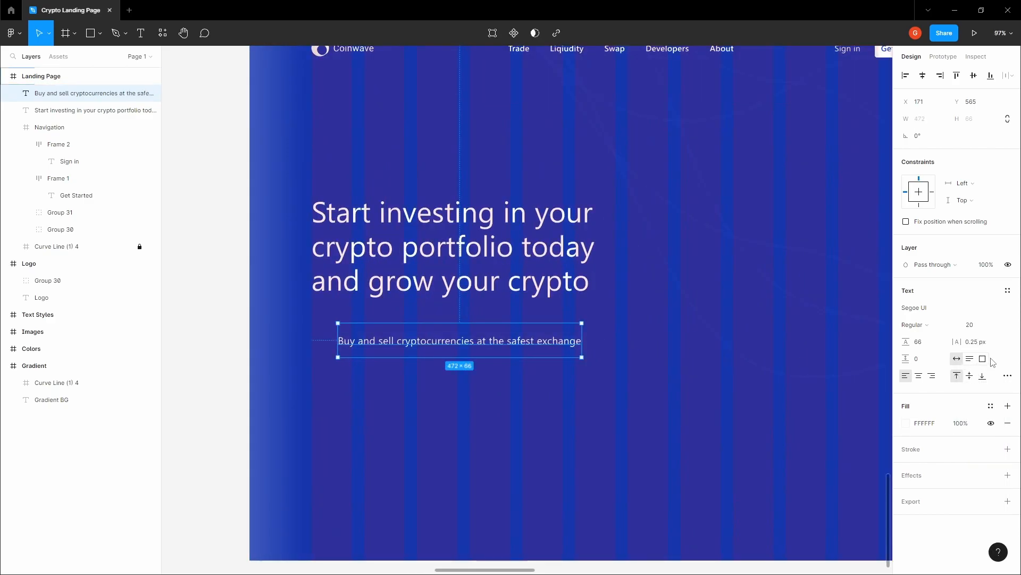
left_click(970, 358)
left_click_drag(466, 345, 500, 364)
left_click(393, 330)
left_click(406, 358)
scroll(384, 359, "up", 3)
scroll(385, 362, "up", 5)
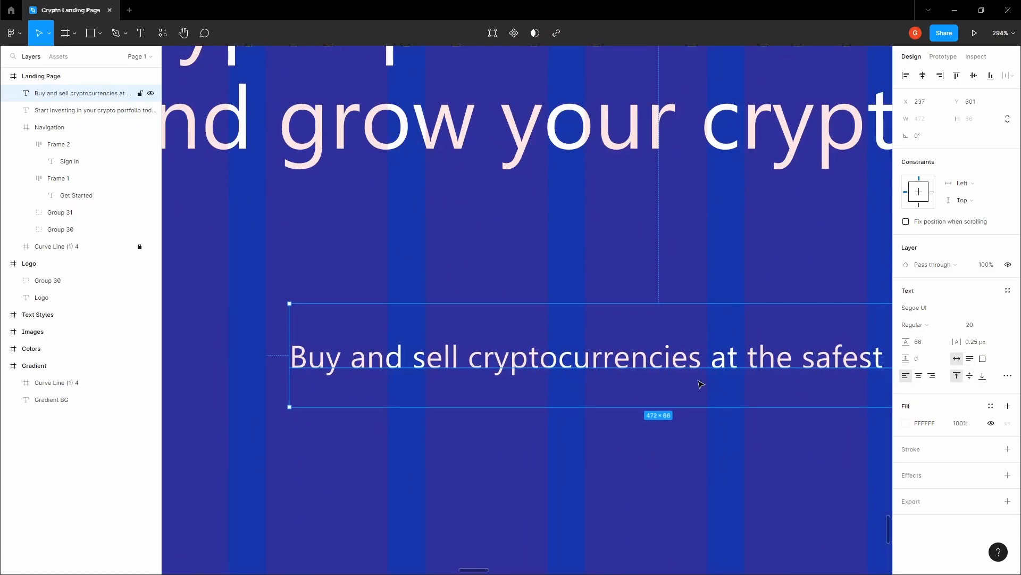
- Add a test text "asd" below the supporting line
scroll(574, 341, "down", 5)
left_click(535, 319)
key("t")
left_click(460, 400)
type("asd")
left_click(529, 364)
left_click(513, 394)
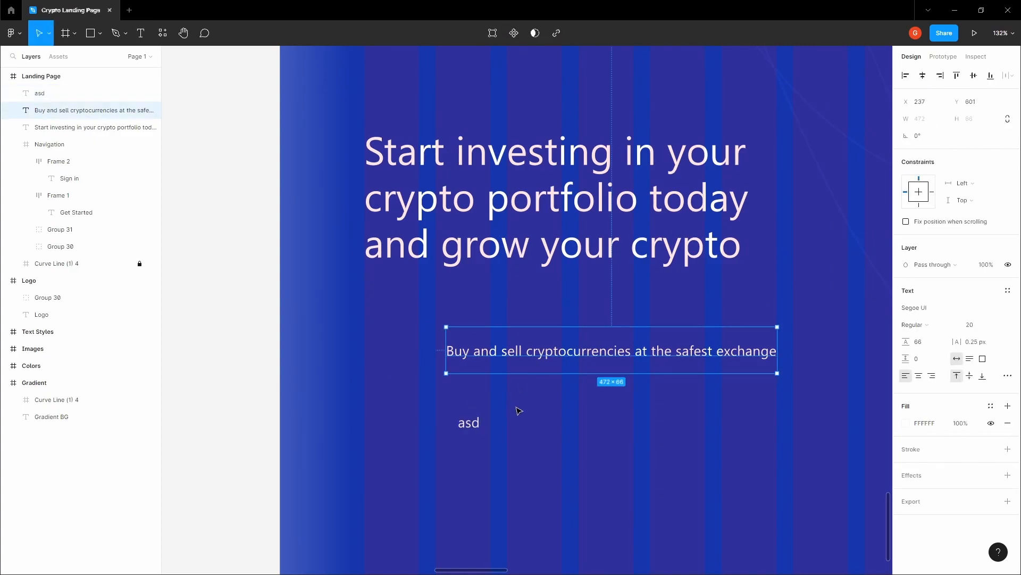
- Test a text "S" by resizing its box, restoring auto width and centring it vertically, and delete it
left_click(519, 411)
scroll(520, 394, "up", 1)
left_click(520, 389)
key("t")
left_click(519, 384)
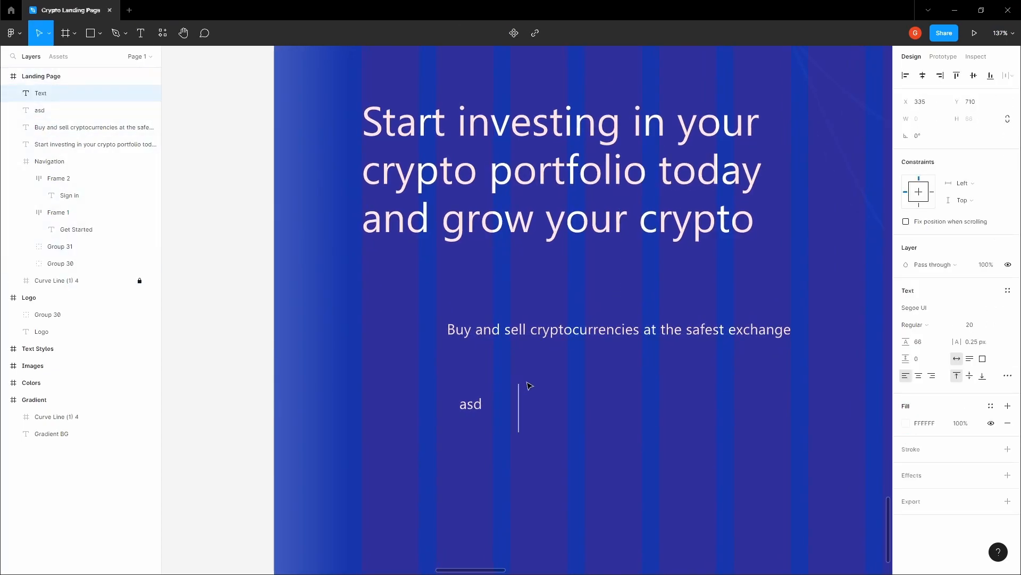
scroll(528, 386, "up", 2)
type("S")
key("Escape")
scroll(538, 453, "up", 10)
left_click_drag(540, 494, 540, 452)
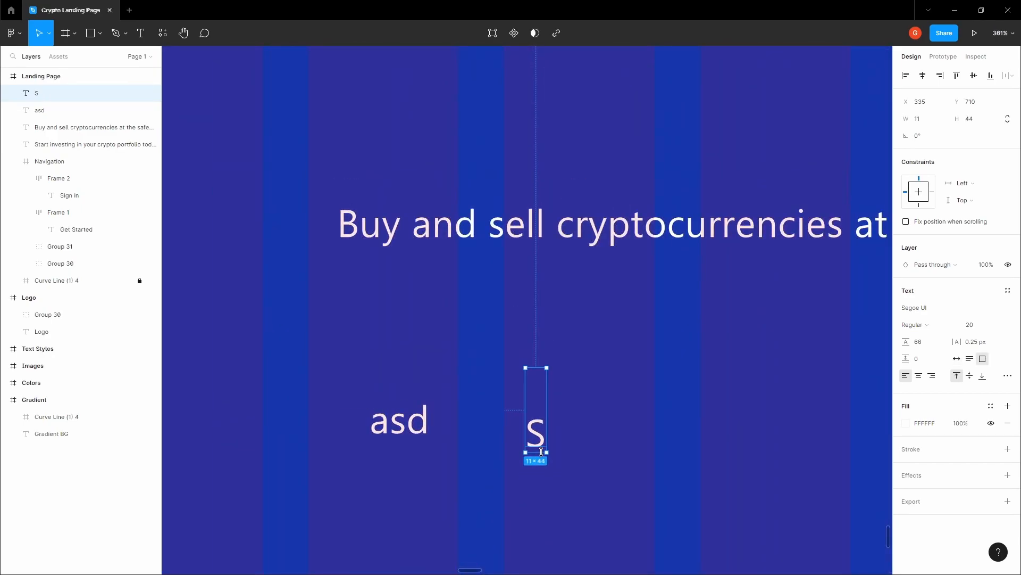
left_click(957, 359)
left_click(969, 375)
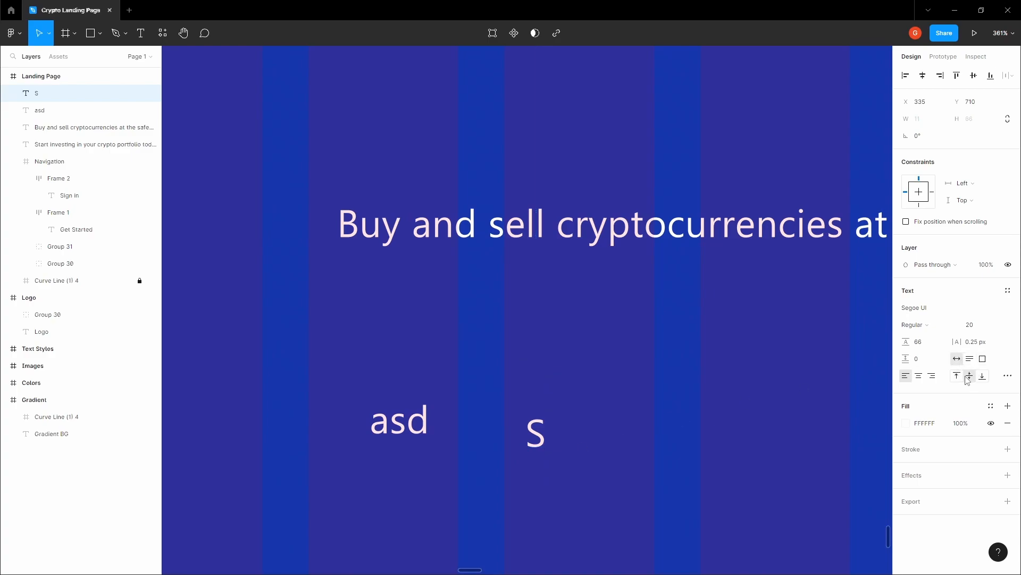
left_click_drag(539, 412, 561, 411)
scroll(563, 394, "down", 5)
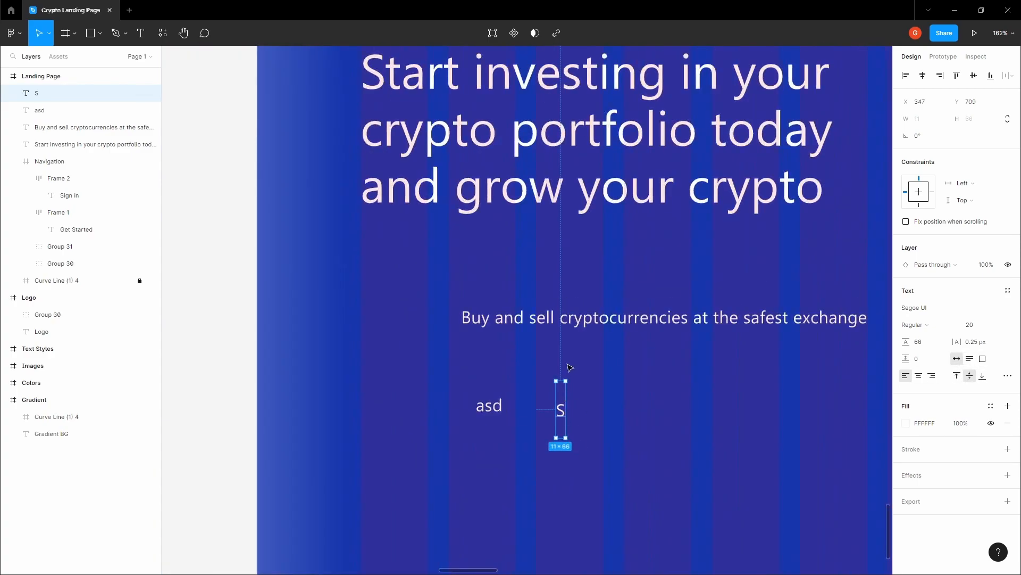
key("Delete")
- Duplicate the "Trade" navigation label below the navigation bar and set the copy's font size to 20
scroll(570, 359, "down", 5)
scroll(590, 282, "up", 5)
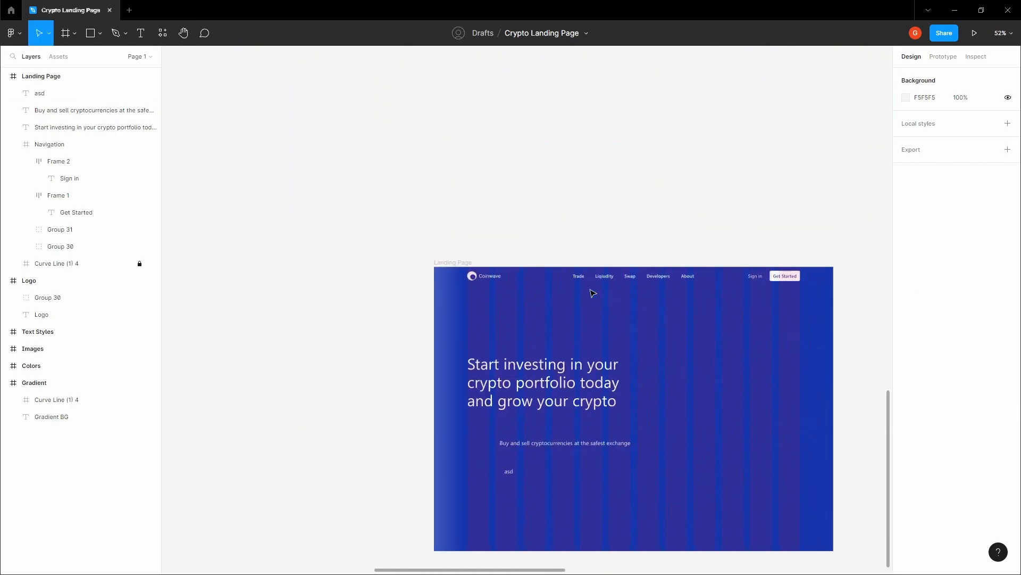
double_click(577, 266)
left_click_drag(578, 266, 578, 395, "alt")
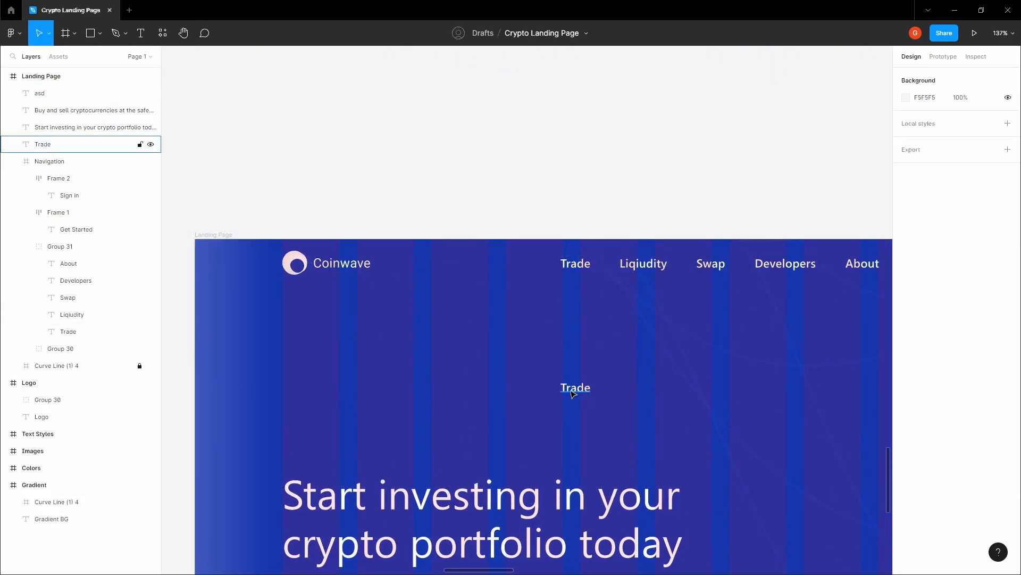
left_click(997, 326)
left_click(990, 345)
- Place the "Trade" copy below the hero heading, aligned with its left edge at X 120, Y 556
scroll(611, 408, "up", 3)
scroll(583, 395, "down", 5)
left_click_drag(583, 395, 572, 553)
key("space")
left_click_drag(602, 537, 437, 376)
scroll(771, 369, "up", 3)
- Delete the earlier supporting line and the "asd" test text
left_click(587, 439)
key("Delete")
left_click(556, 510)
key("Delete")
- Replace the "Trade" copy's text with "Buy and sell cryptocurrencies at the safest crypto exchange market out there" and start a second line
scroll(488, 412, "up", 5)
scroll(463, 384, "up", 2)
double_click(476, 383)
left_click(486, 375)
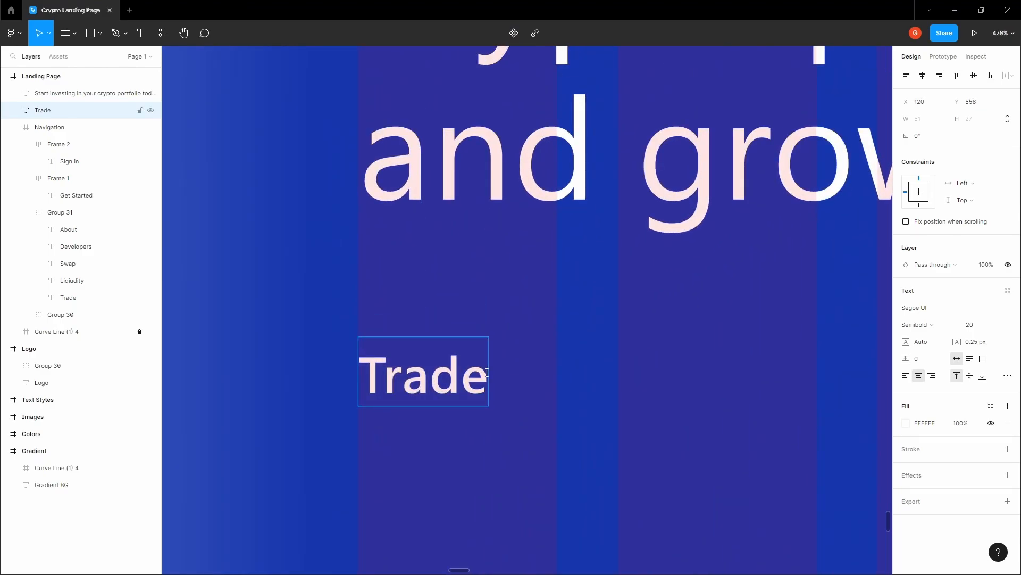
double_click(485, 368)
scroll(522, 365, "down", 4)
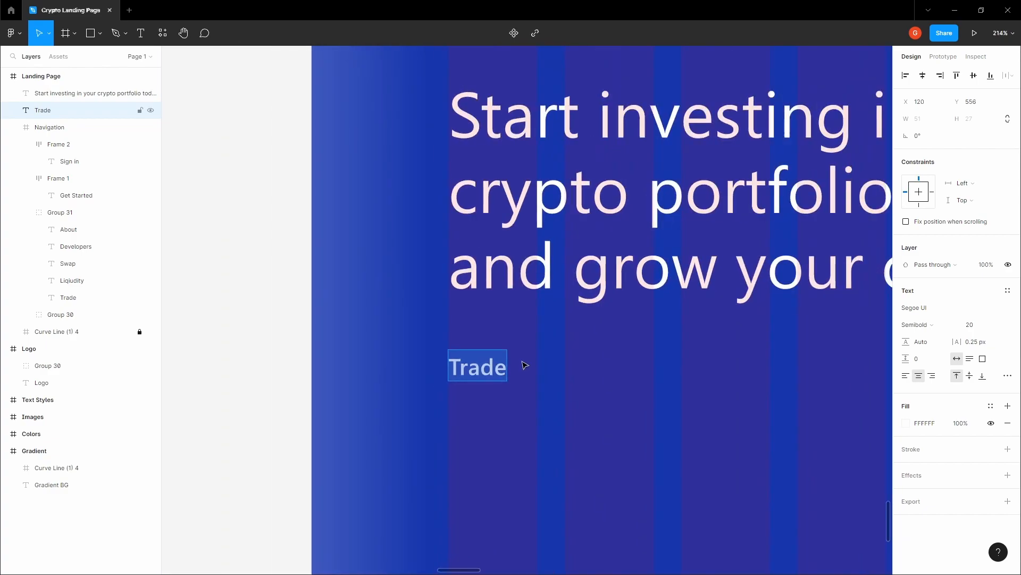
type("Buy and sell ")
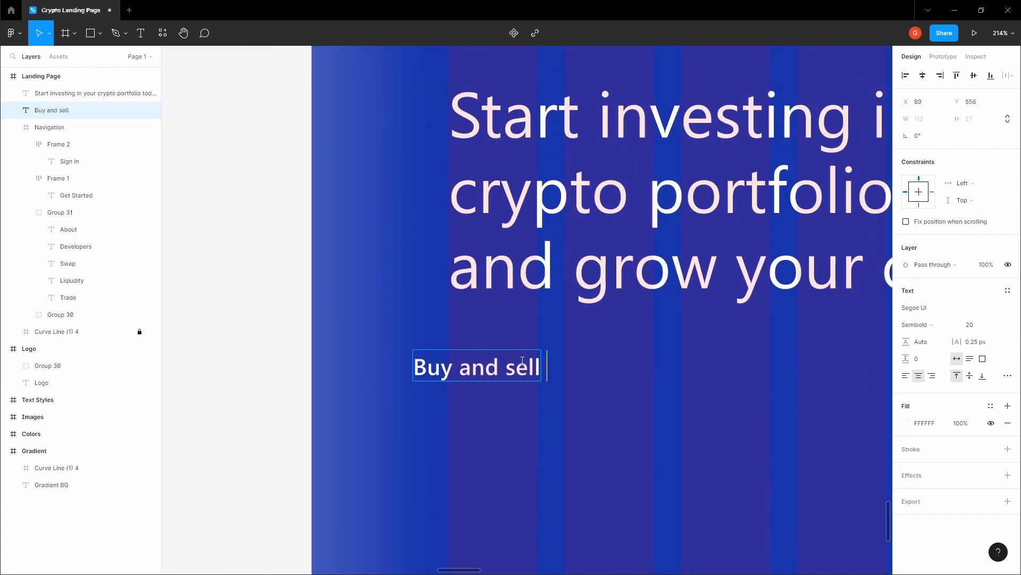
type("cryptocurre")
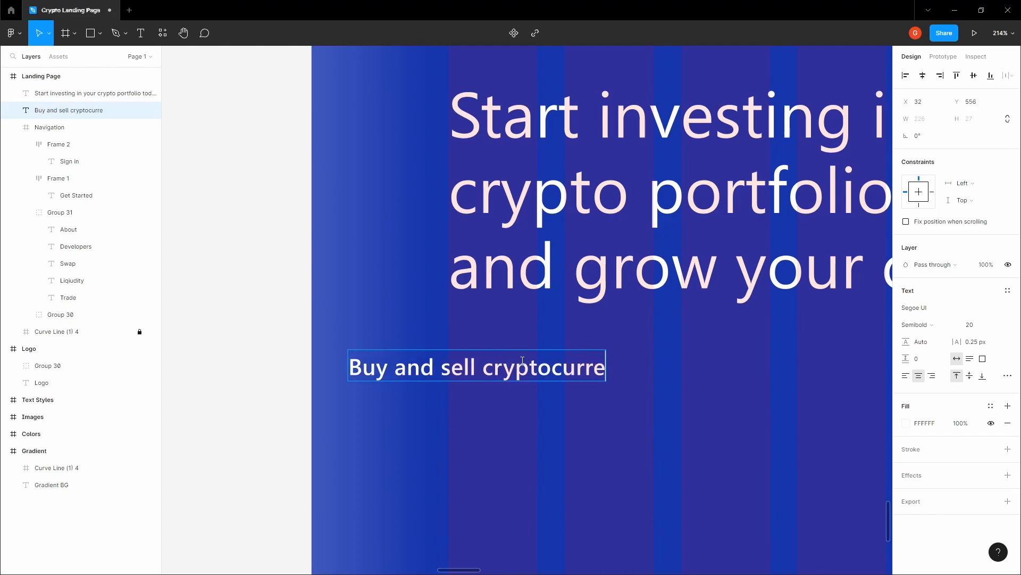
type("ncies at the sa")
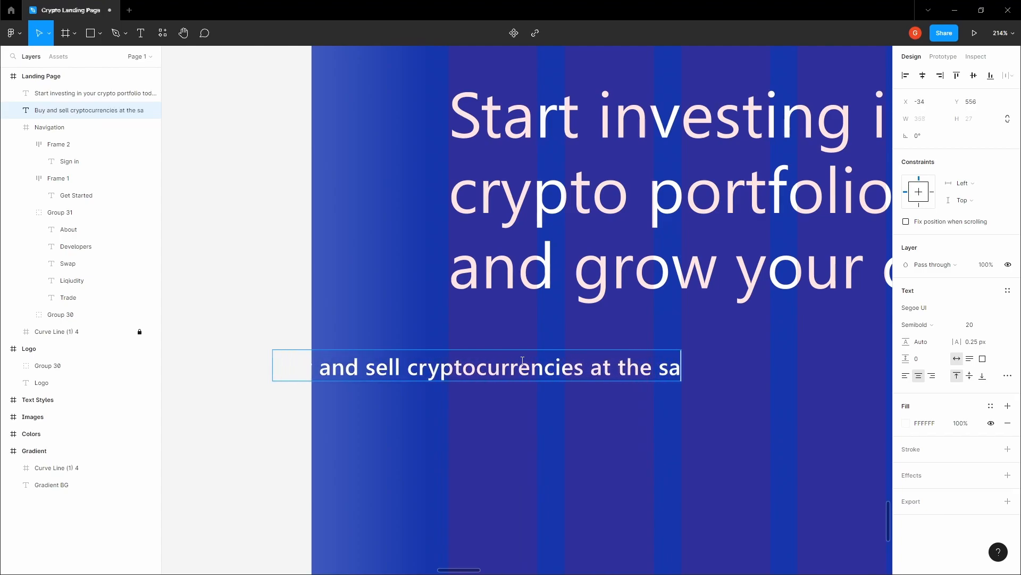
type("fest crypto excha")
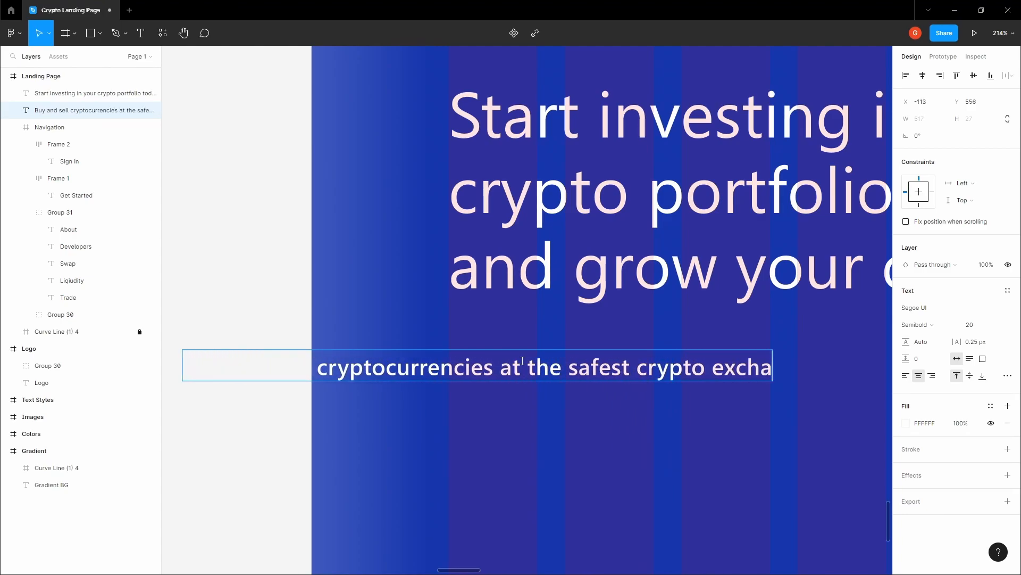
type("nge market out there")
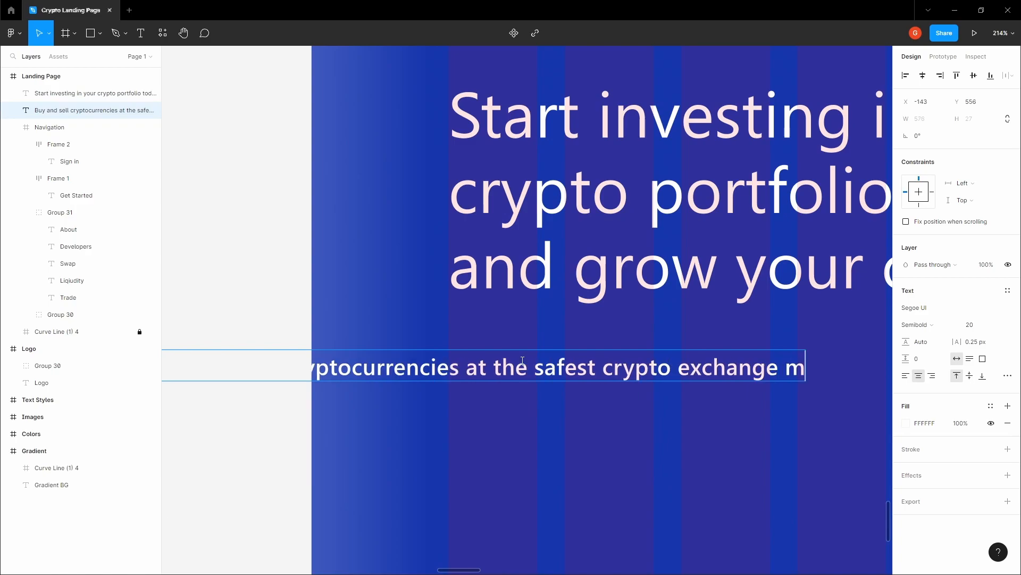
key("Return")
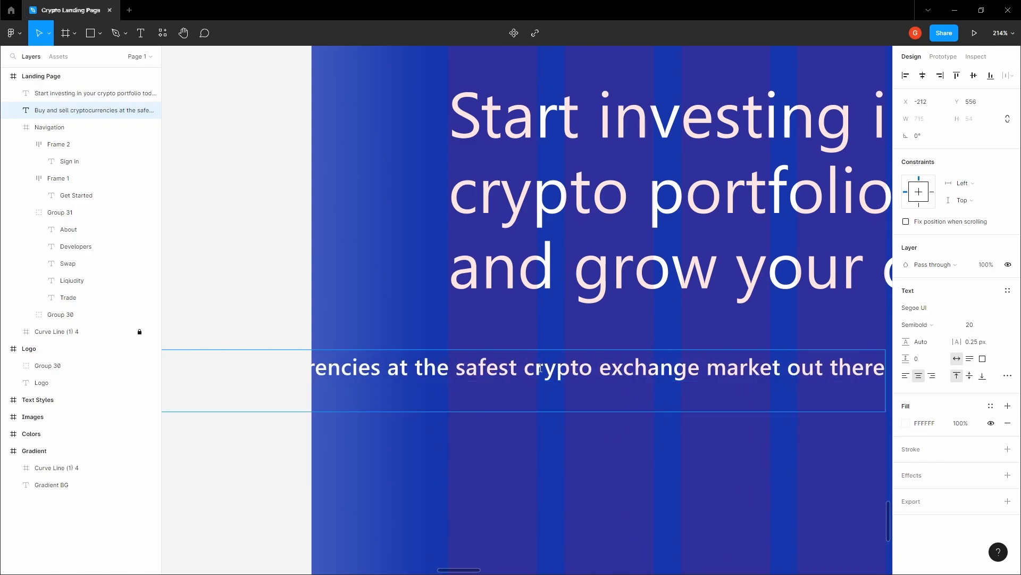
- Move the supporting text back under the heading at X 100 and left-align it
scroll(580, 440, "down", 3)
left_click(583, 446)
left_click_drag(515, 400, 769, 401)
left_click(906, 375)
- Add the second line "and start earning passive income on your investments." to the supporting text
double_click(516, 407)
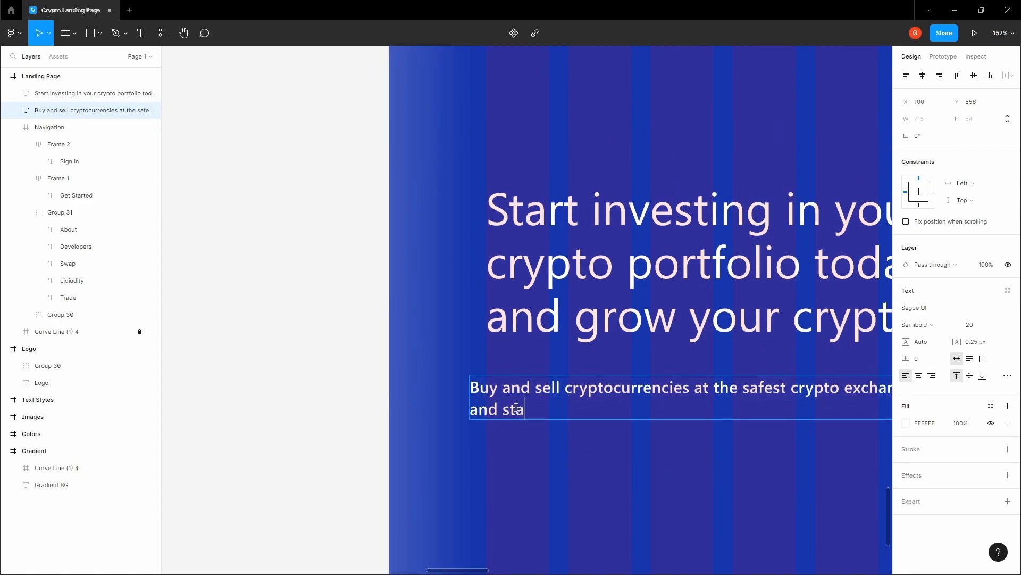
type("and start earning passve")
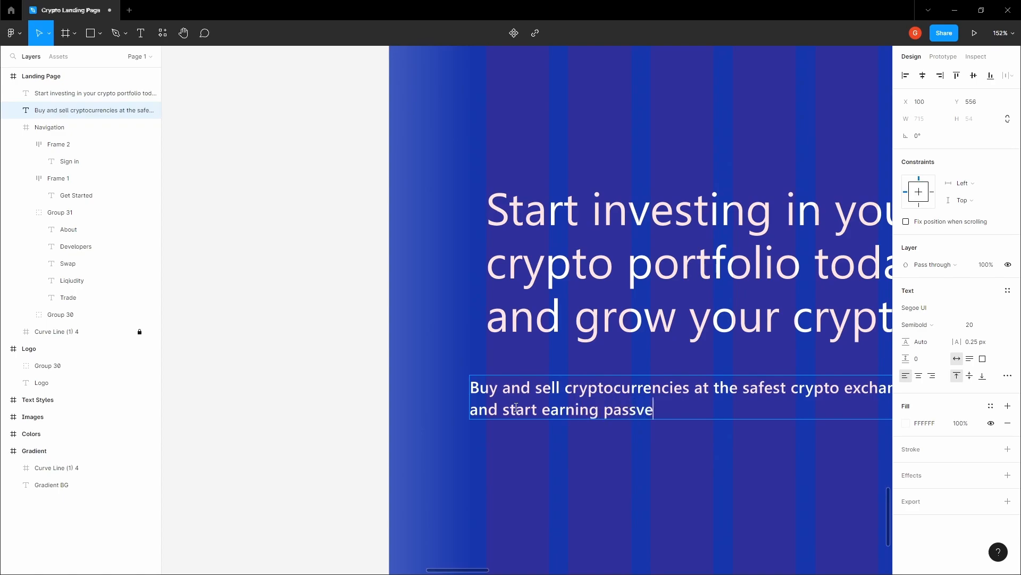
key("BackSpace")
key("BackSpace")
type("ive on")
key("BackSpace")
type("ncome on your investments.")
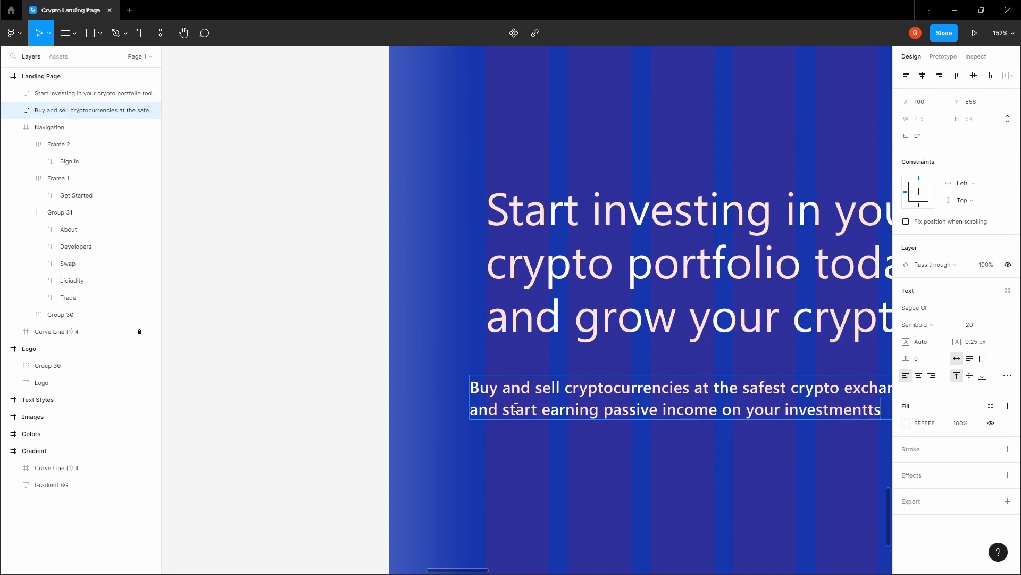
scroll(474, 499, "down", 5)
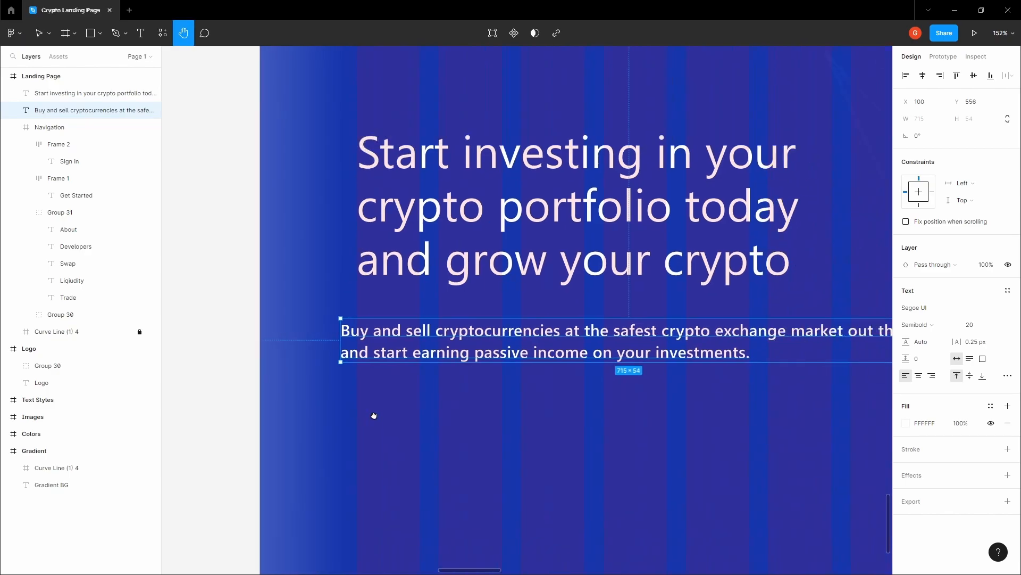
- Set the supporting text's weight to Regular and align it with the heading's left edge at X 120
left_click(916, 324)
left_click(938, 313)
left_click(725, 276)
key("space")
left_click_drag(726, 276, 700, 298)
left_click_drag(408, 375, 418, 366)
left_click(506, 327)
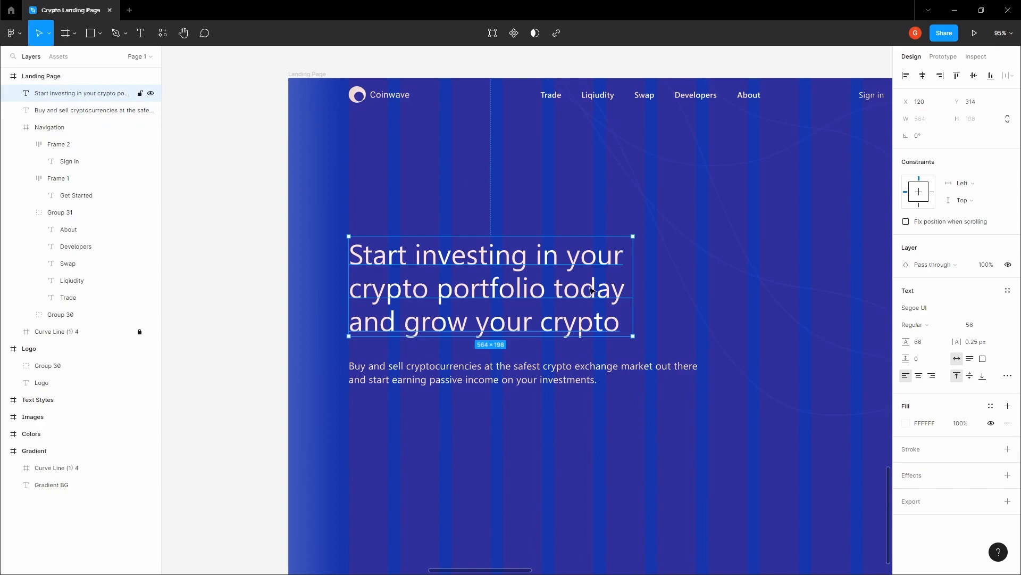
- Copy the fill value EFEFEF from the Text swatch in the Colors frame
left_click(708, 269)
key("space")
left_click_drag(708, 269, 602, 353)
scroll(602, 353, "down", 8)
left_click_drag(624, 198, 577, 383)
left_click_drag(575, 231, 492, 399)
scroll(570, 328, "down", 2)
scroll(787, 153, "up", 3)
left_click(698, 241)
left_click(925, 307)
key("ctrl+c")
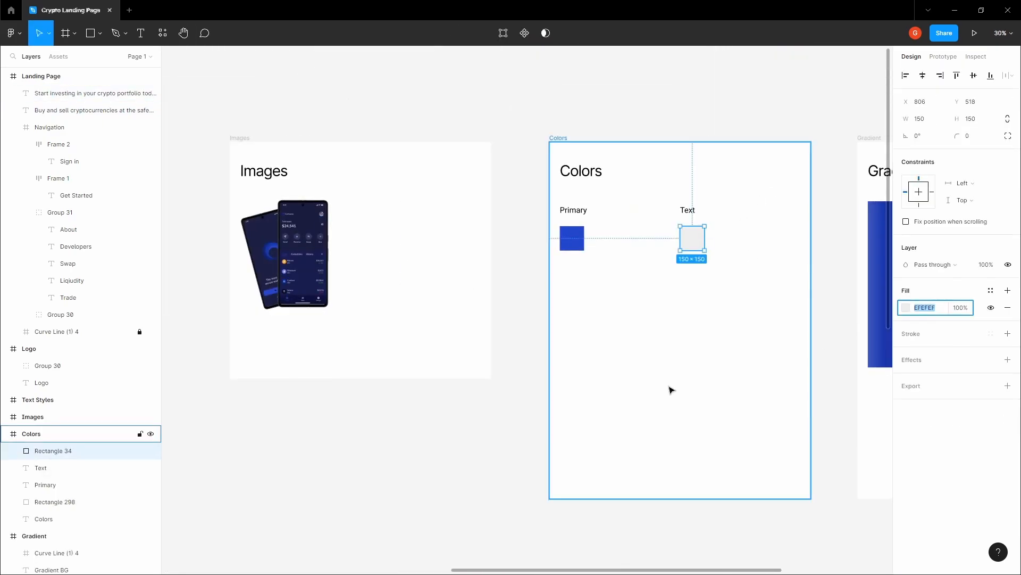
- Apply the fill colour EFEFEF to the supporting text on the landing page
left_click(511, 434)
key("space")
left_click_drag(510, 436, 728, 177)
left_click_drag(509, 486, 543, 425)
scroll(543, 426, "up", 6)
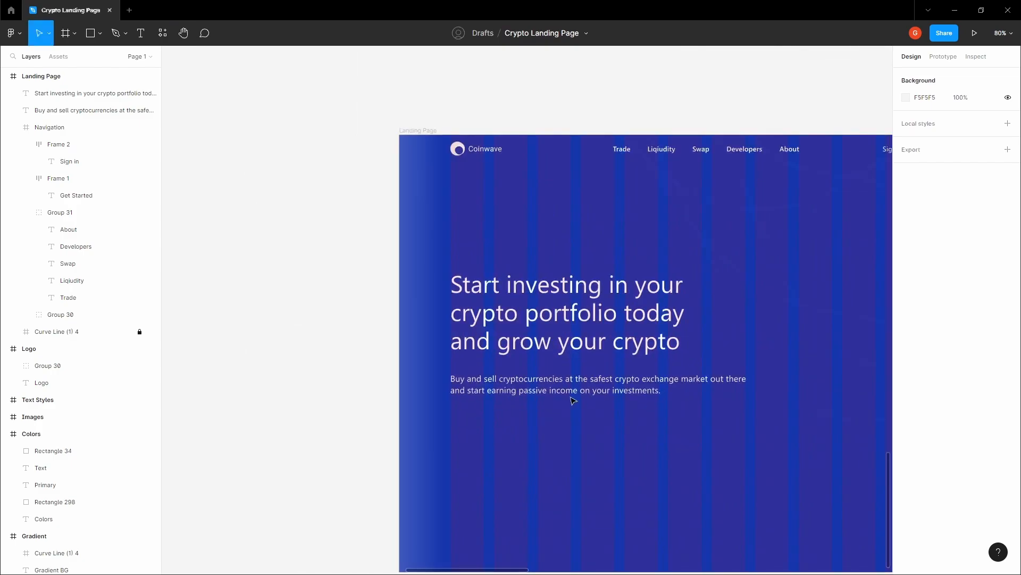
left_click(574, 388)
scroll(573, 385, "up", 3)
left_click(934, 424)
key("ctrl+v")
left_click(639, 445)
key("shift+2")
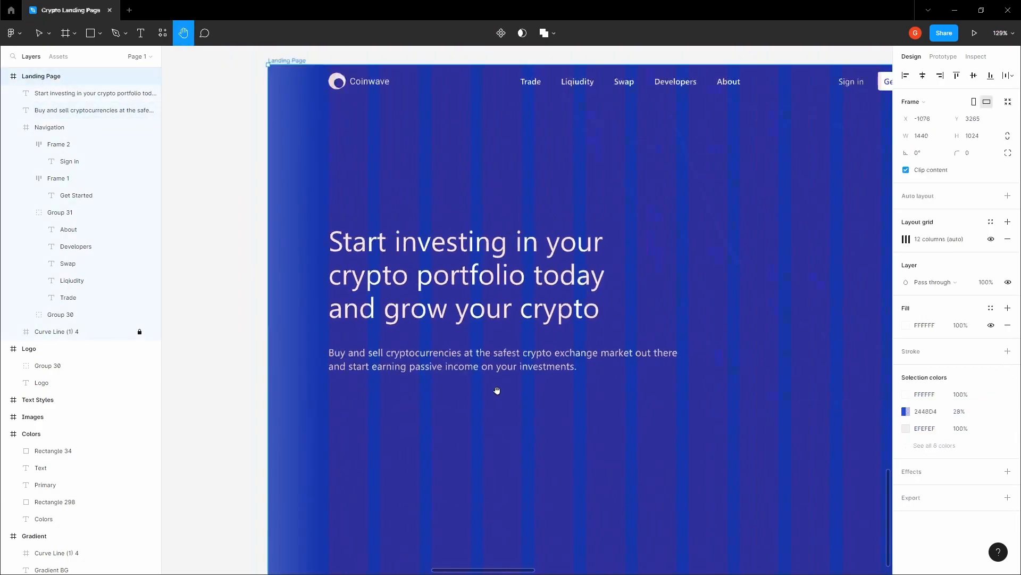
- Hide the layout grids and move the supporting text up 24 px, closer to the heading
left_click(470, 369)
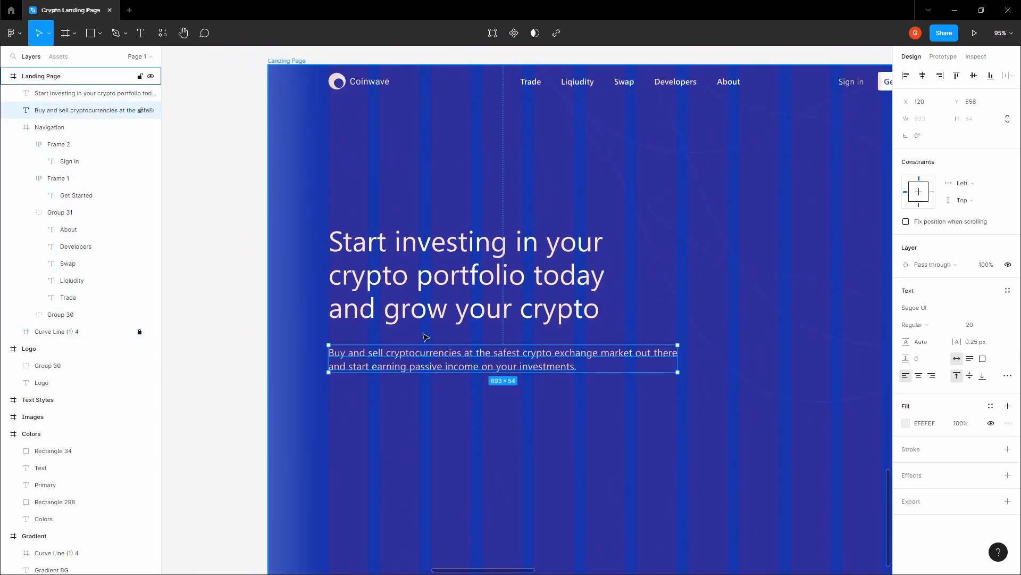
key("ctrl+shift+4")
key("alt")
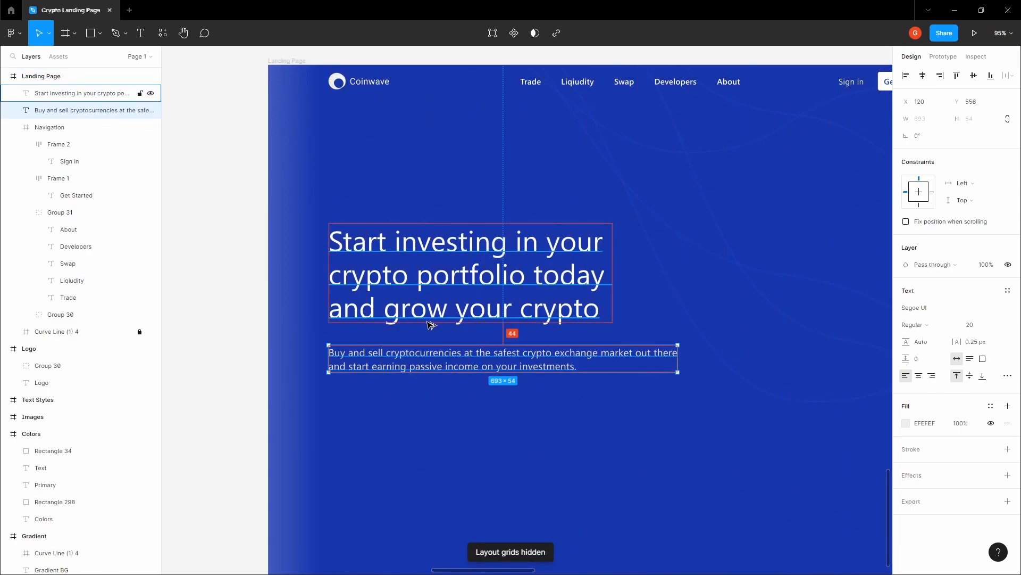
key("shift+Up")
key("shift+Up")
key("Up")
key("Up")
key("Up")
key("Up")
left_click(392, 423)
scroll(391, 417, "down", 2)
key("space")
left_click_drag(391, 416, 364, 400)
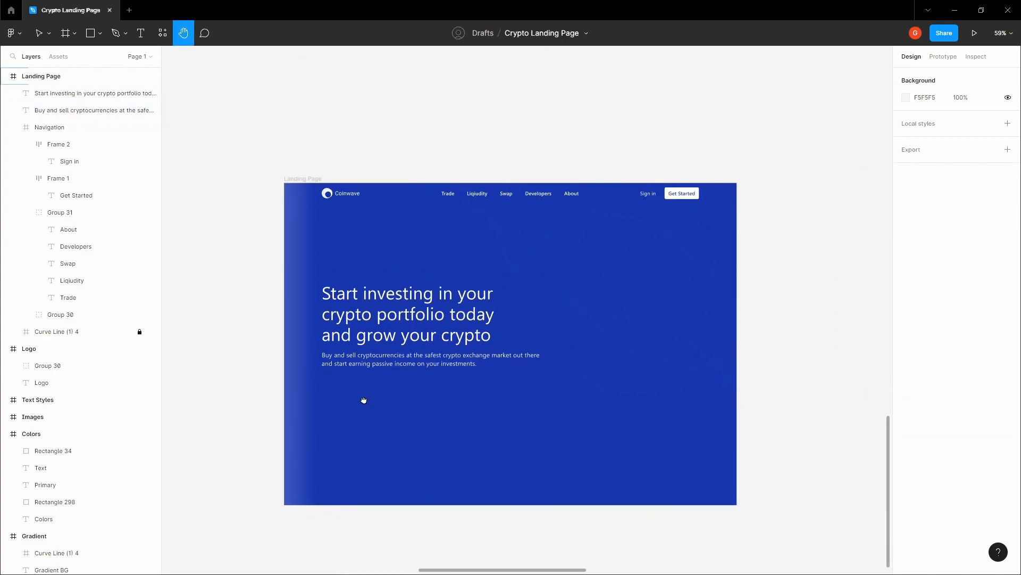
- Set the hero heading's line height to 64
left_click(402, 329)
scroll(367, 336, "up", 1)
scroll(402, 314, "up", 1)
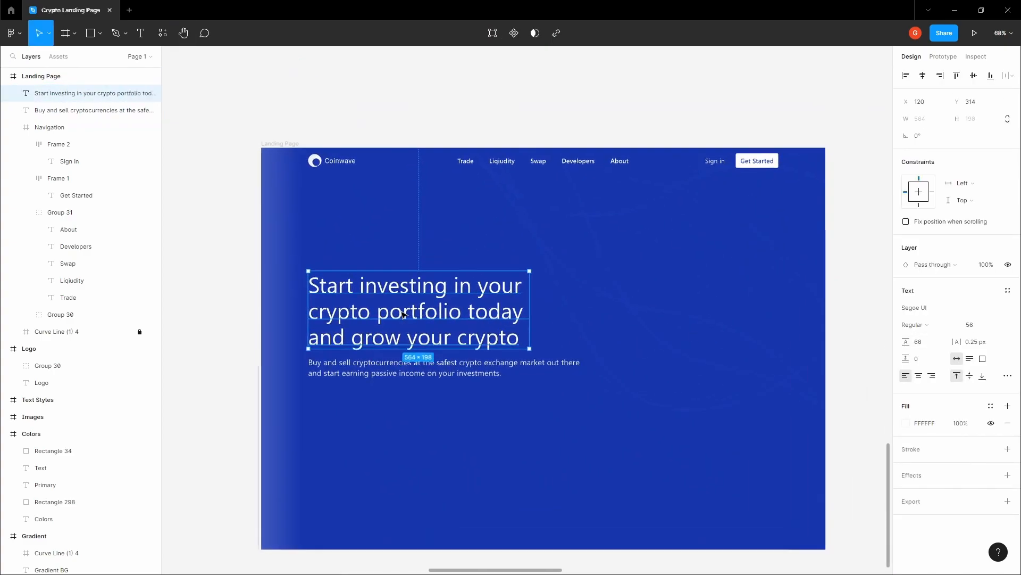
scroll(402, 313, "up", 1)
scroll(370, 316, "up", 3)
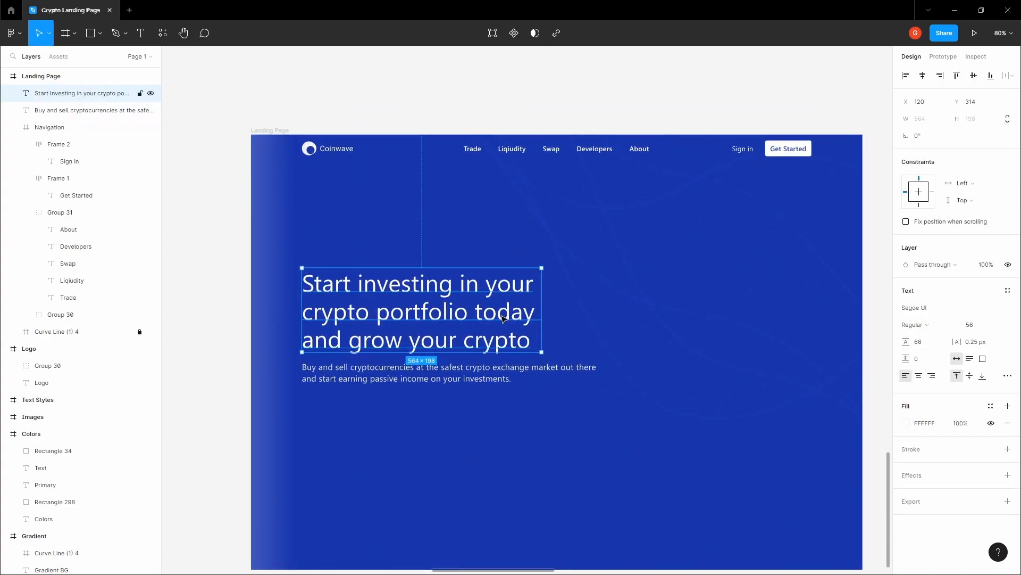
scroll(323, 311, "up", 2)
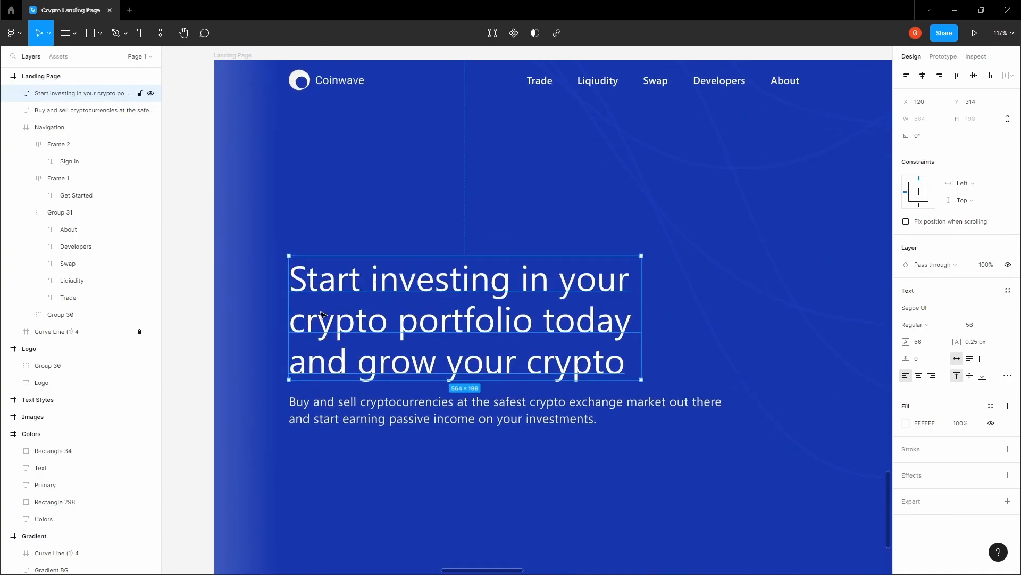
left_click(936, 346)
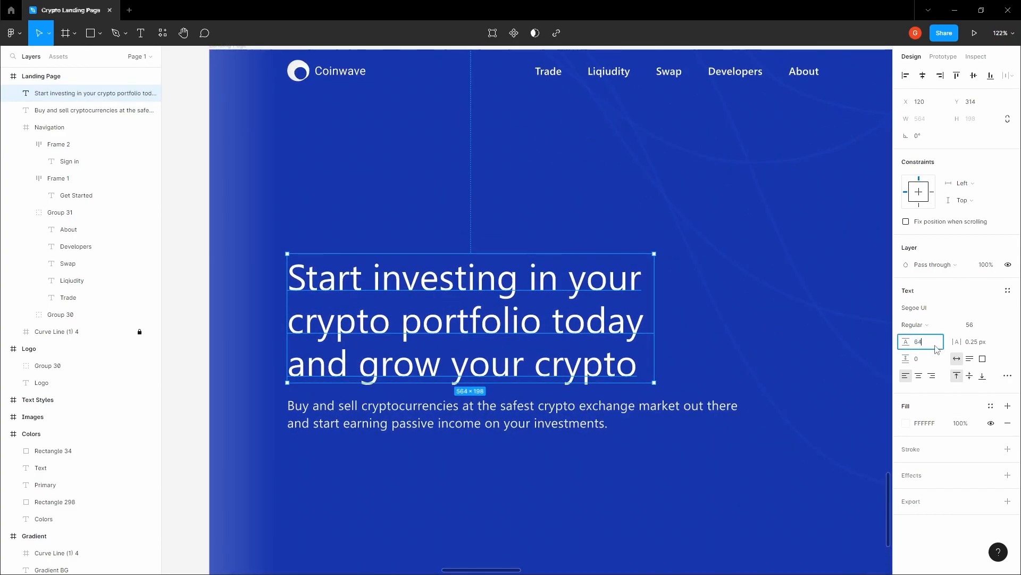
key("Return")
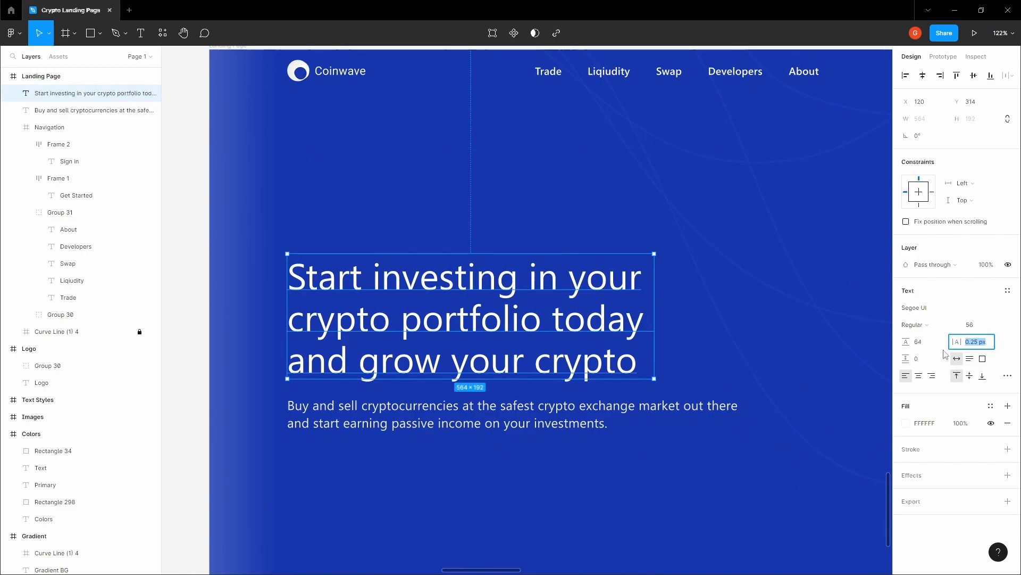
left_click(790, 328)
- Move the supporting text up 6 px so it sits 20 px below the heading
scroll(788, 326, "down", 1)
left_click(557, 395)
key("alt")
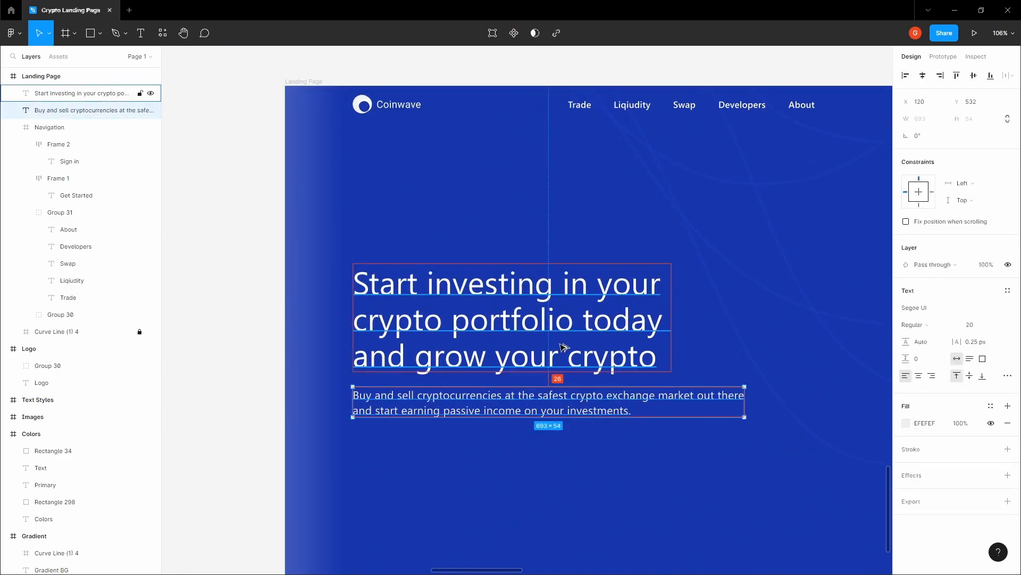
key("alt+Up")
key("alt+Up")
key("alt+Up")
key("alt+Up")
key("alt+Up")
key("alt+Up")
left_click(564, 431)
key("space")
left_click_drag(563, 431, 566, 369)
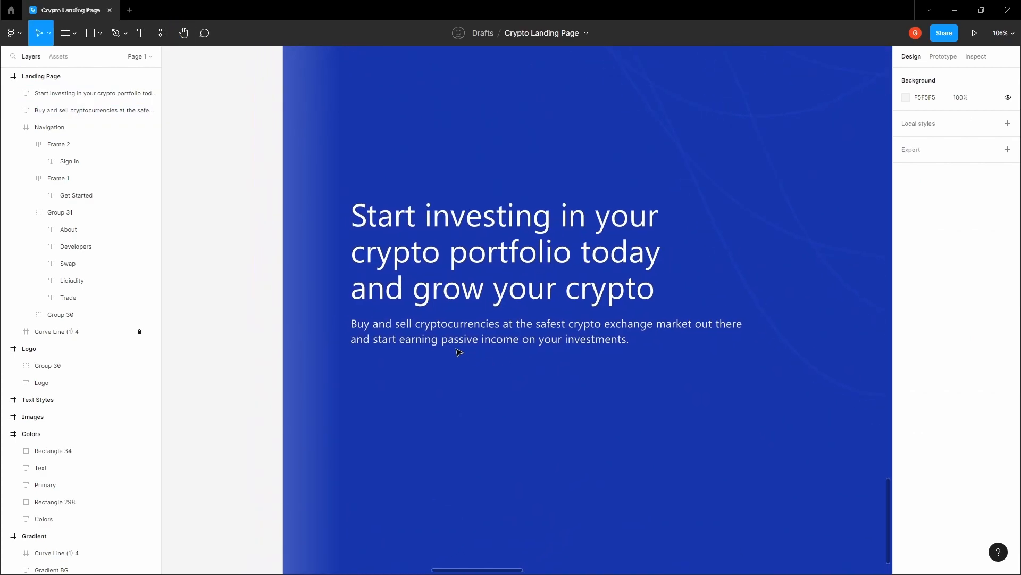
- Add the text "Get Started Free" below the supporting text, near its left edge
key("space")
left_click_drag(391, 370, 377, 363)
left_click(377, 363)
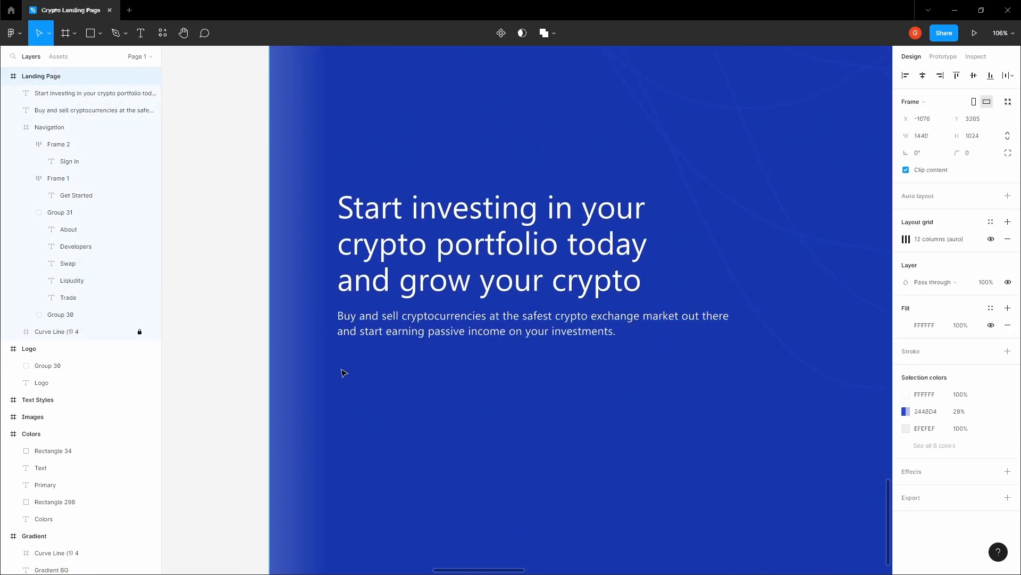
scroll(342, 370, "up", 2)
key("t")
left_click(342, 382)
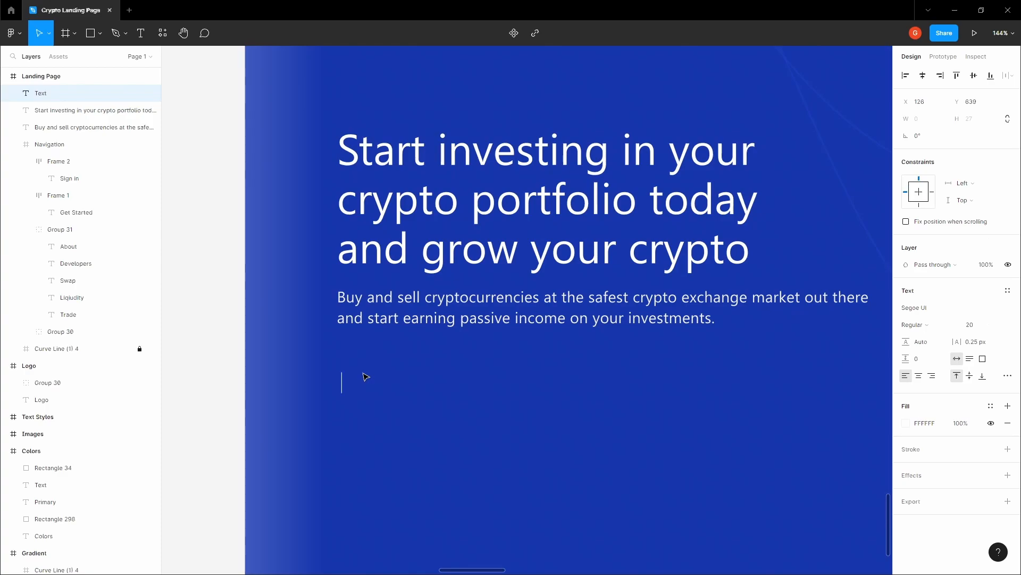
type("Get Started Free")
key("Escape")
left_click_drag(414, 386, 421, 387)
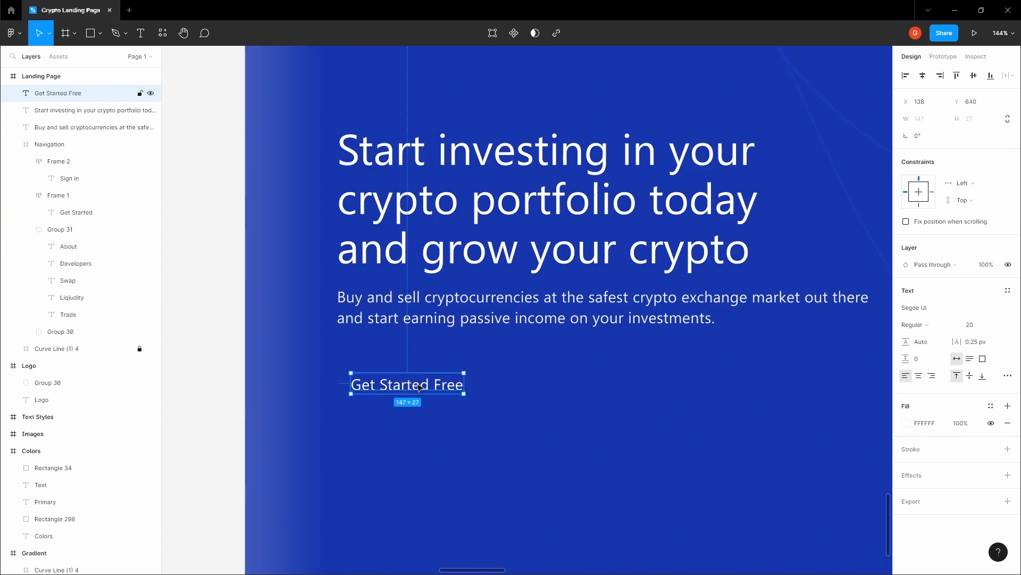
- Set the "Get Started Free" text's font size to 18
left_click(987, 328)
type("18")
key("Return")
left_click(489, 398)
left_click(393, 380)
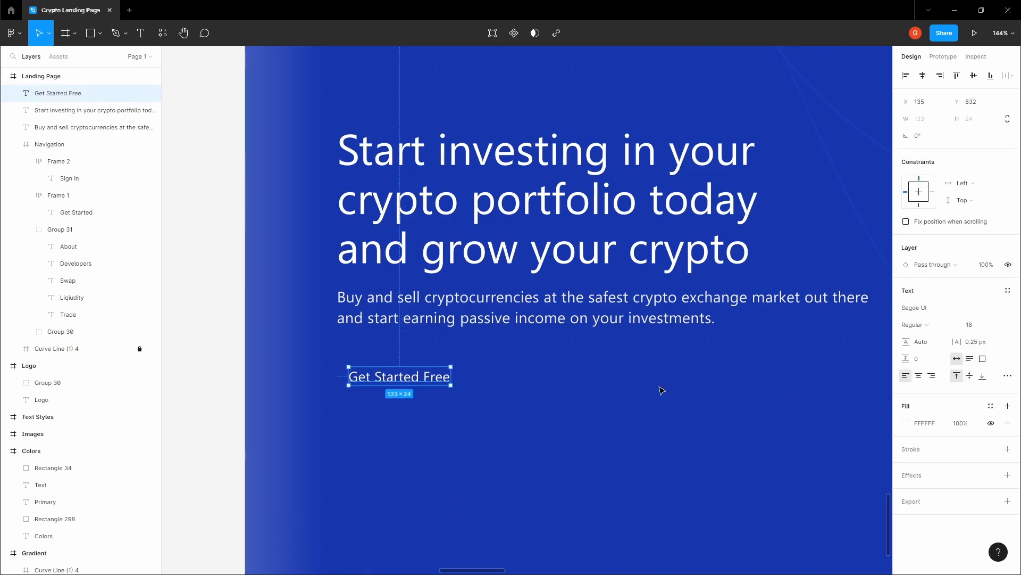
- Wrap the "Get Started Free" text in an auto layout with 16 horizontal and 12 vertical padding
scroll(387, 395, "up", 3)
key("shift+a")
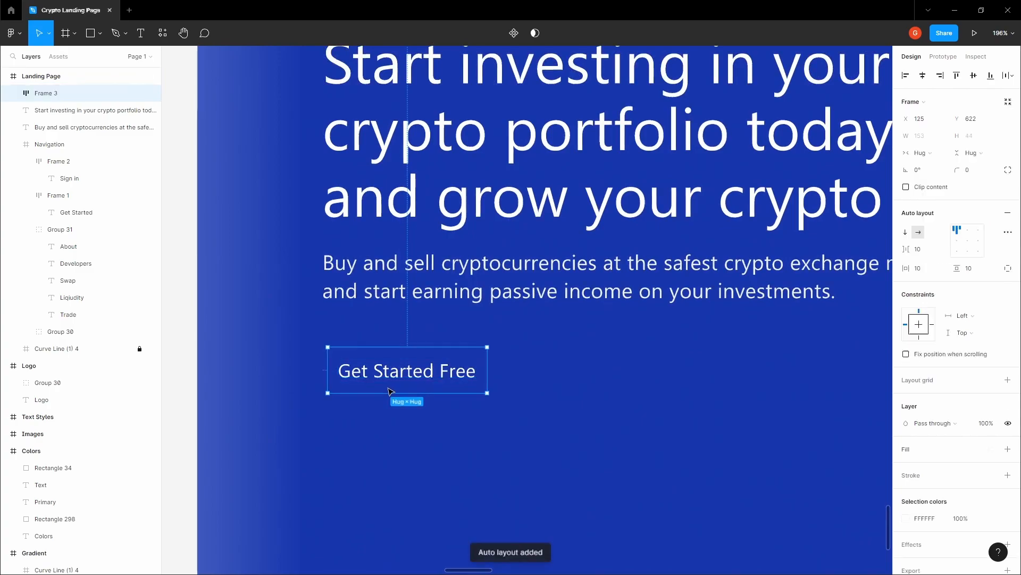
left_click(971, 270)
type("12")
left_click(926, 272)
type("16")
key("Tab")
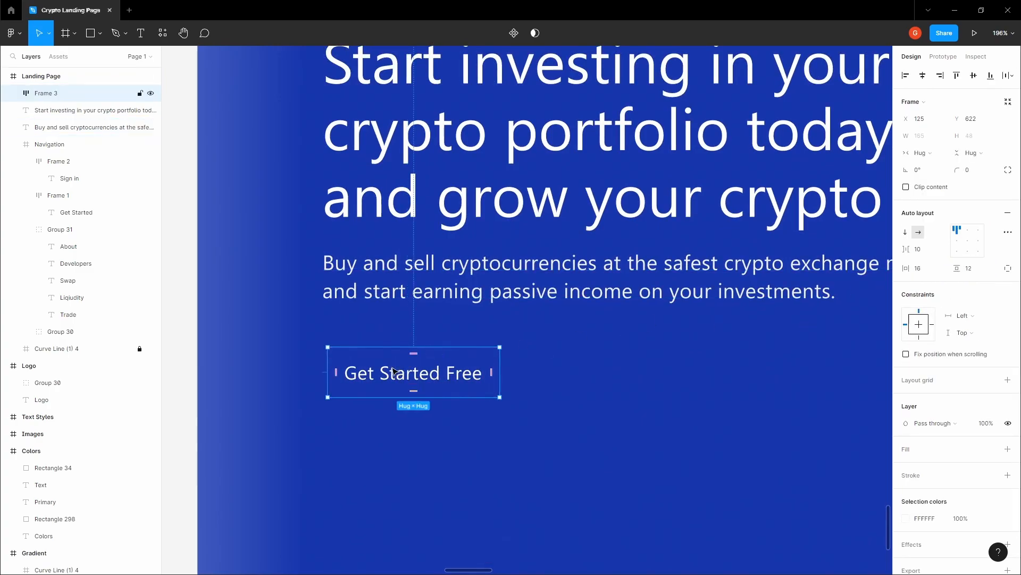
- Align the button frame with the supporting text at X 120, Y 613 and give it an FFFFFF fill
left_click_drag(417, 375, 412, 365)
left_click(1008, 449)
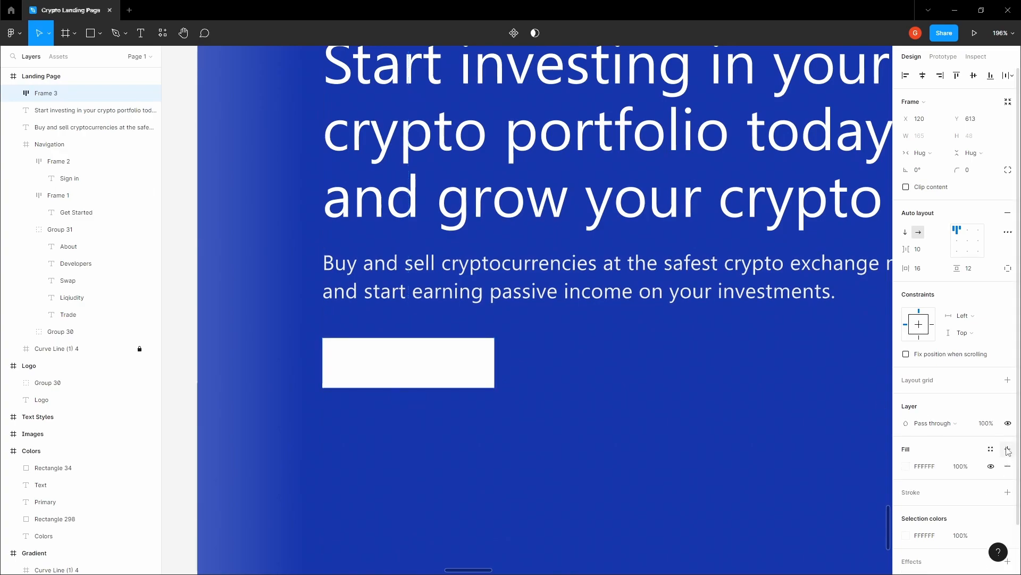
- Recolour the "Get Started Free" label to dark navy 283153, starting from the sampled background blue
double_click(406, 371)
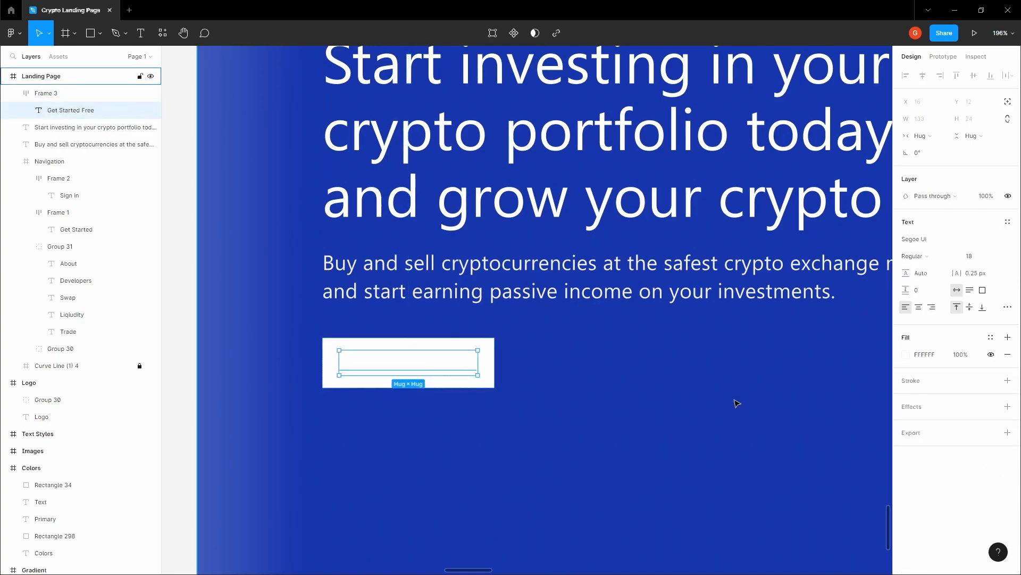
left_click(907, 355)
left_click(781, 456)
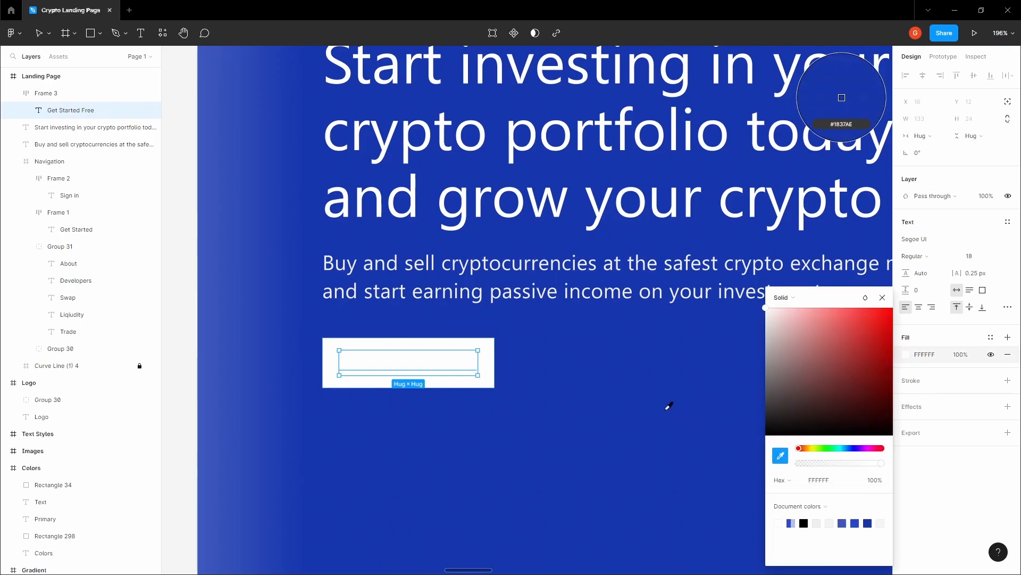
left_click(641, 410)
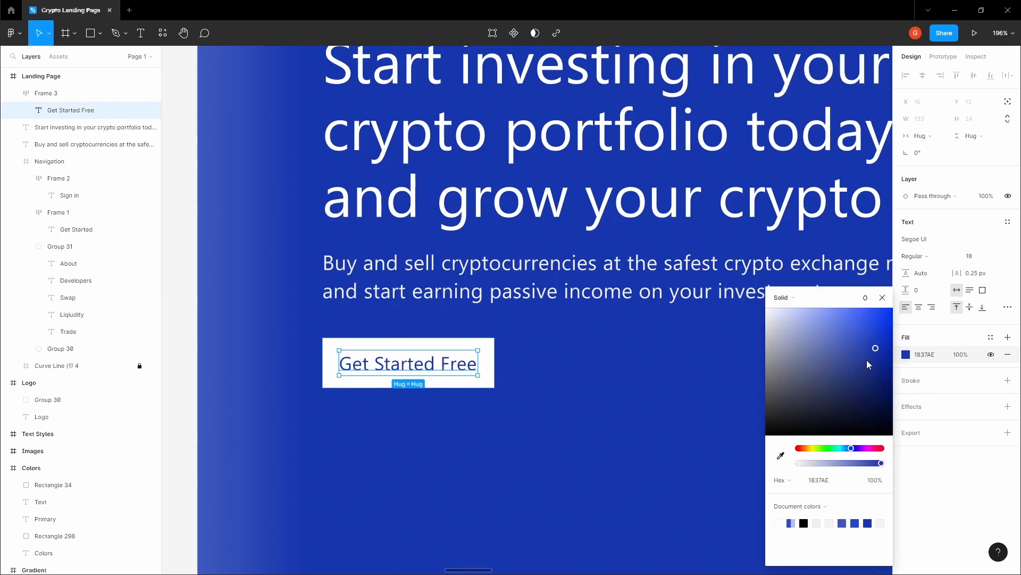
left_click_drag(868, 365, 865, 384)
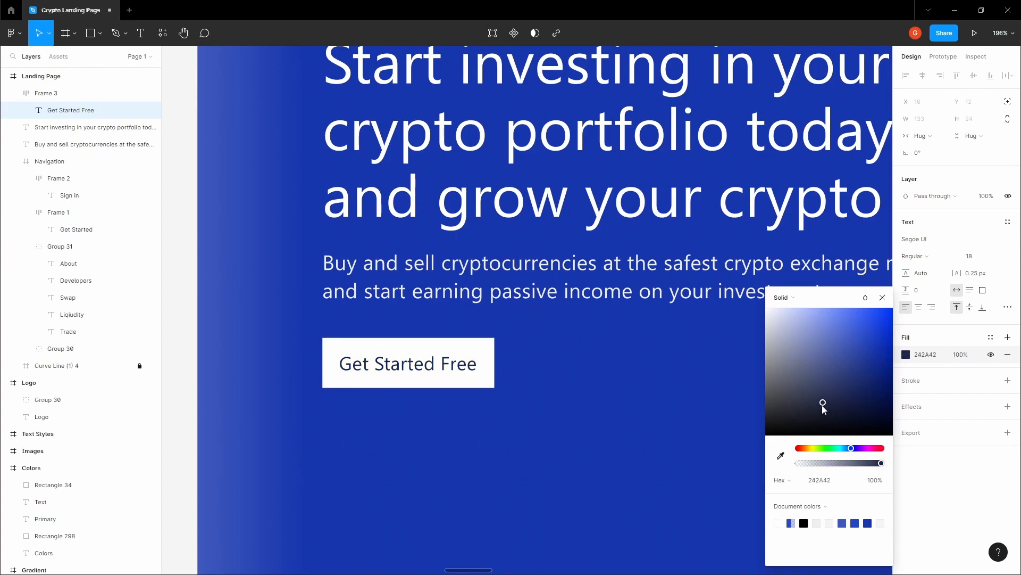
left_click_drag(819, 404, 847, 389)
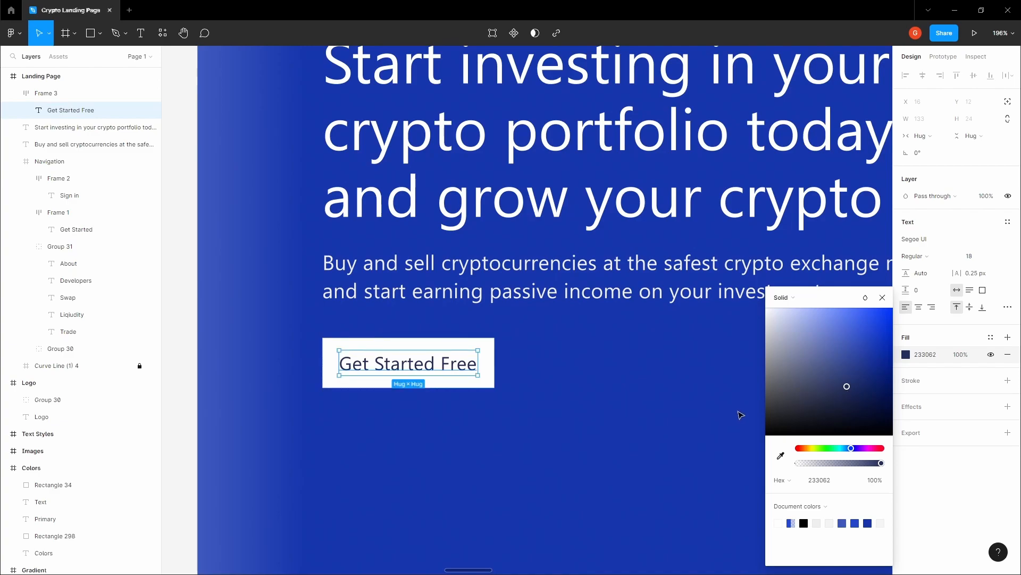
left_click_drag(842, 397, 831, 398)
left_click(604, 379)
- Set the "Get Started Free" label's font weight to Semibold
scroll(597, 376, "down", 5)
left_click_drag(590, 369, 494, 372)
double_click(410, 376)
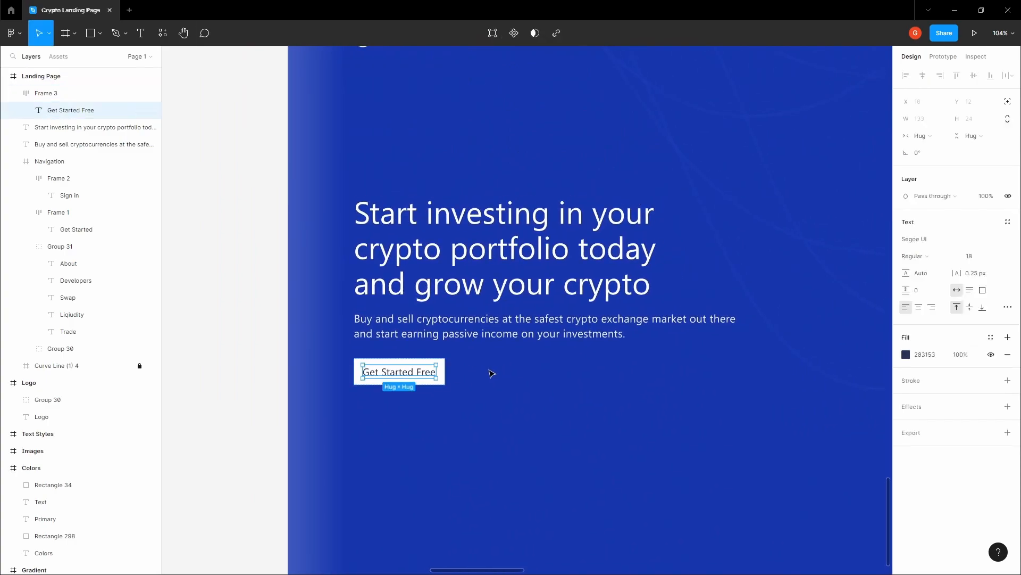
left_click(919, 257)
left_click(924, 269)
left_click(580, 385)
- Nudge the "Get Started Free" button up 1 px to Y 612
key("space")
left_click_drag(483, 416, 504, 415)
left_click(441, 377)
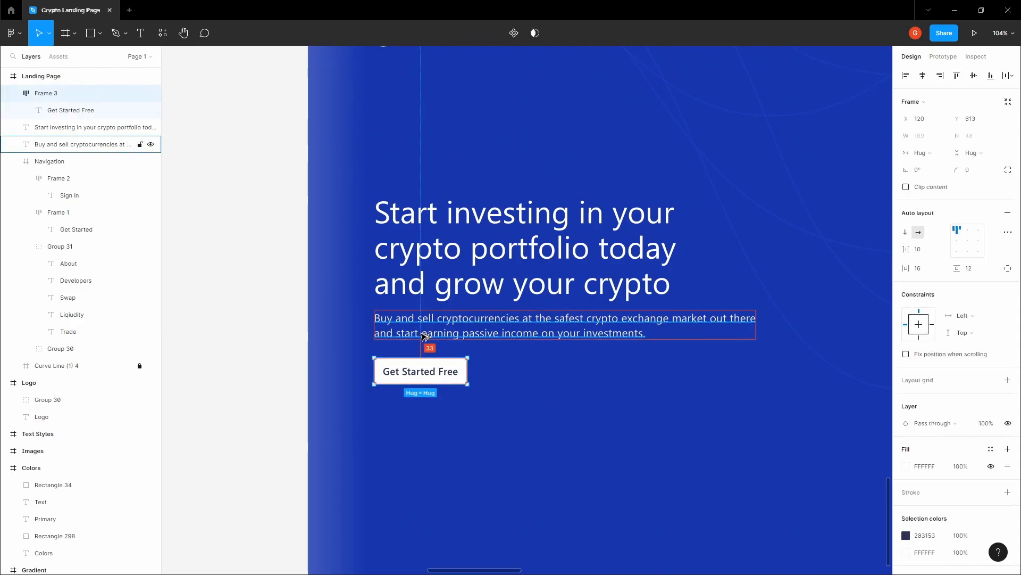
key("Up")
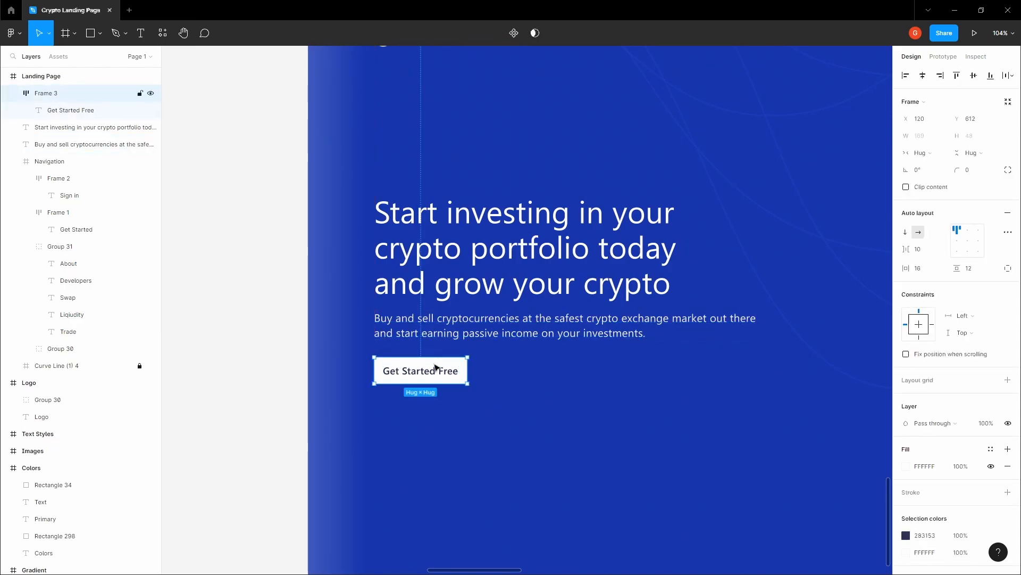
- Duplicate the "Get Started Free" button beside the original and change the copy's label to "View app"
left_click_drag(419, 372, 531, 371)
double_click(534, 371)
double_click(534, 371)
type("View app")
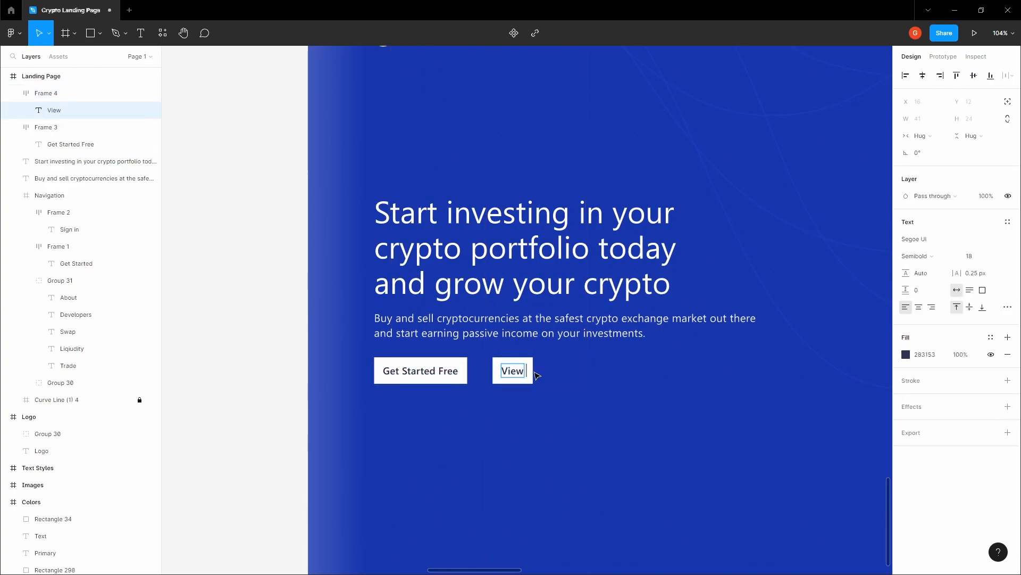
key("Escape")
- Set the "View app" label's fill to white FFFFFF and hide the button's background fill
left_click(908, 356)
left_click_drag(837, 358, 716, 299)
left_click(707, 290)
left_click(529, 364)
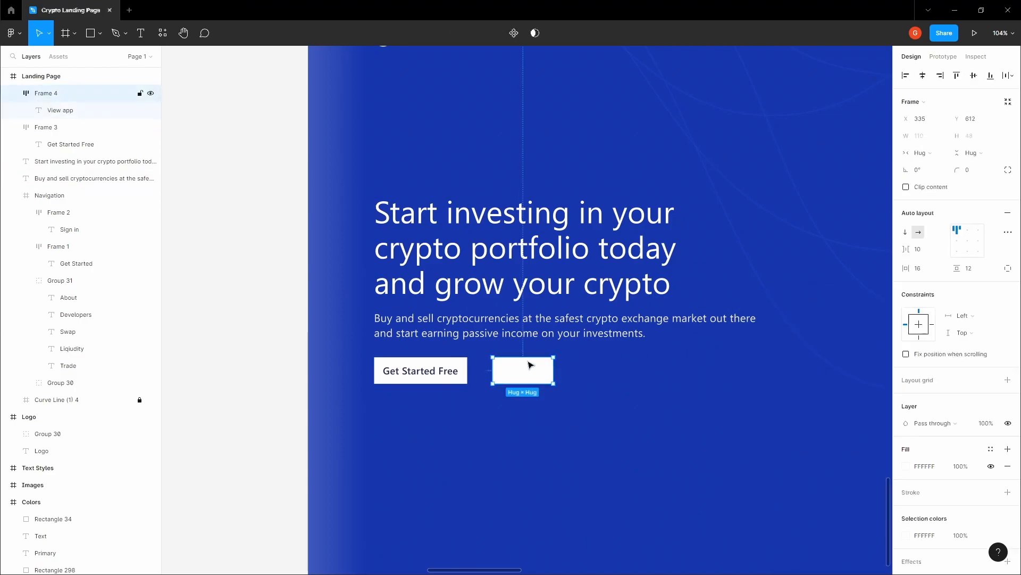
left_click(991, 467)
left_click(648, 418)
- Move the "View app" button left to leave a 16 px gap from the "Get Started Free" button
left_click_drag(575, 399, 638, 408)
scroll(559, 388, "up", 2)
left_click(596, 377)
key("alt")
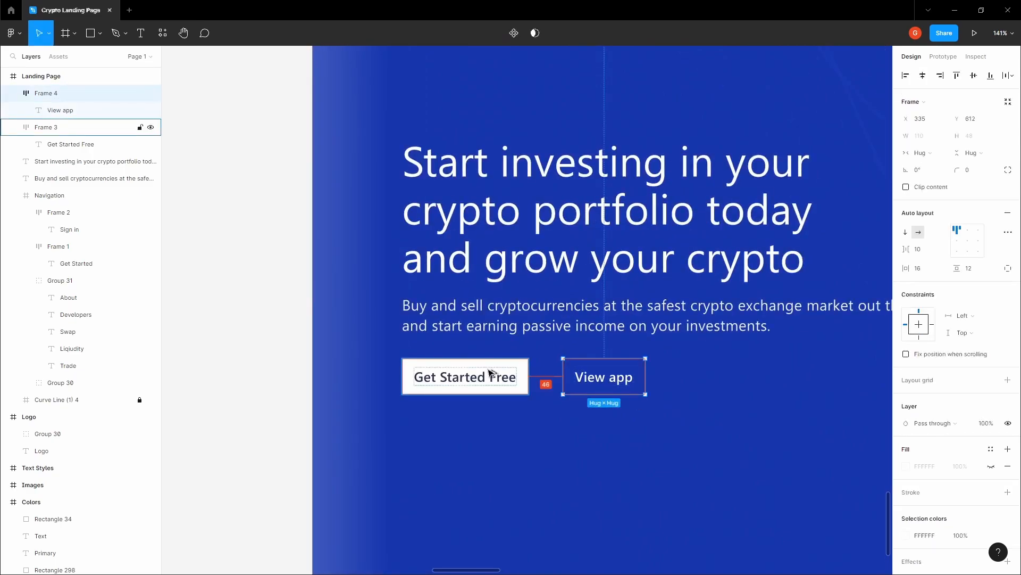
key("Left")
key("Left")
key("Left")
key("Left")
key("Left")
key("Left")
key("Left")
key("Left")
key("Left")
key("Left")
key("Left")
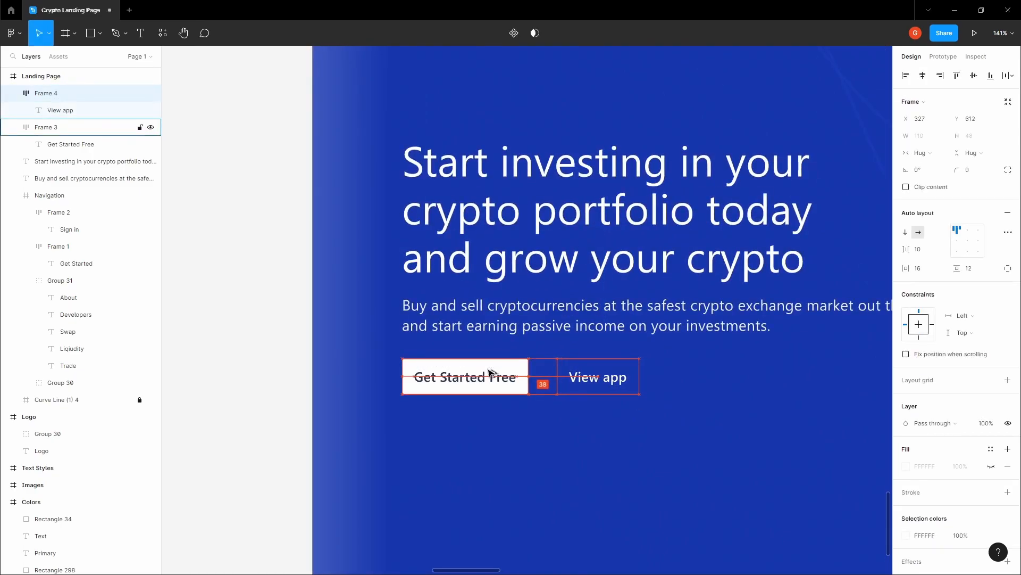
key("Left")
key("Left")
key("Left")
key("Left")
key("Left")
key("Left")
key("Left")
key("Left")
key("Left")
key("Left")
key("Left")
key("Left")
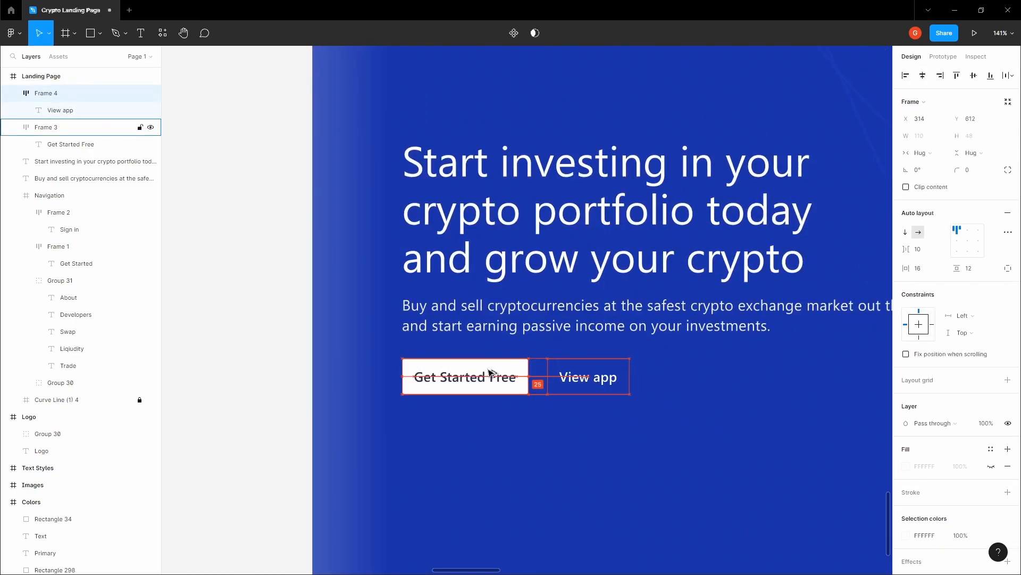
key("Left")
key("Left")
key("Left")
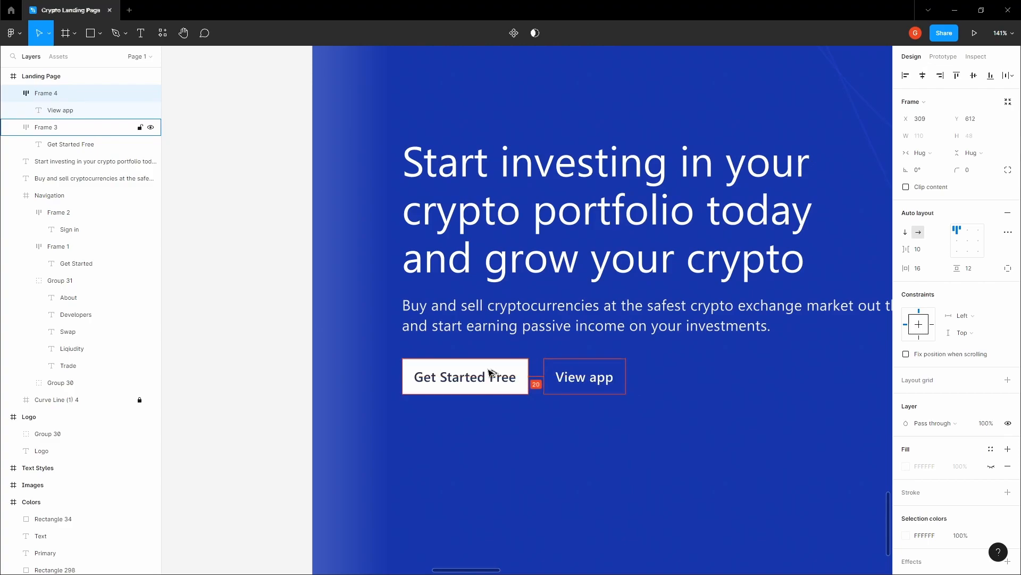
key("Left")
key("Left")
key("Left")
key("Left")
left_click(526, 429)
- Group the "Get Started Free" and "View app" buttons
scroll(526, 429, "down", 2)
left_click_drag(487, 417, 352, 405)
key("v")
left_click_drag(282, 418, 475, 365)
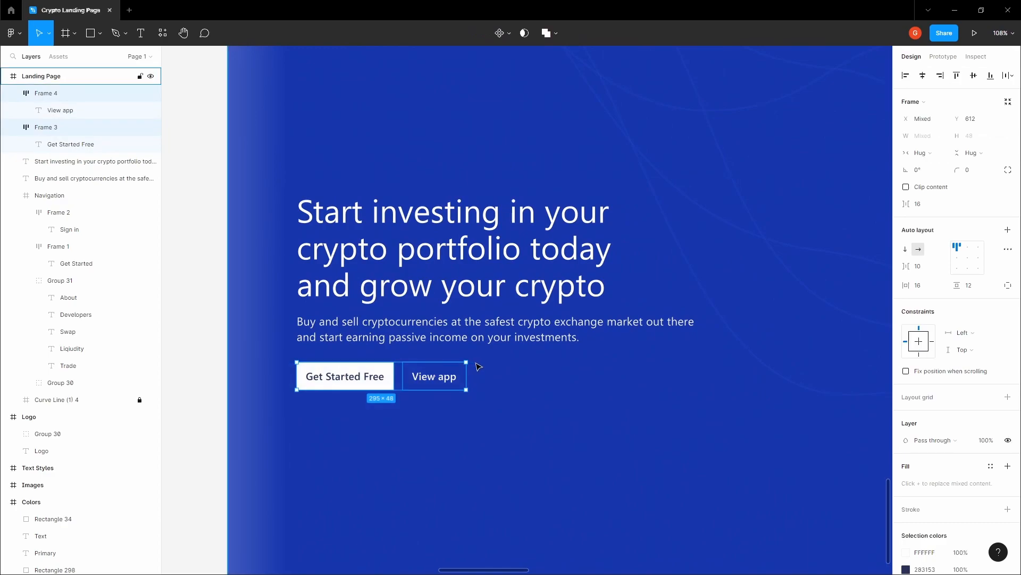
key("ctrl+g")
- Group the button group together with the supporting text and the hero heading
key("alt")
left_click(340, 338, "shift")
left_click(359, 287, "shift")
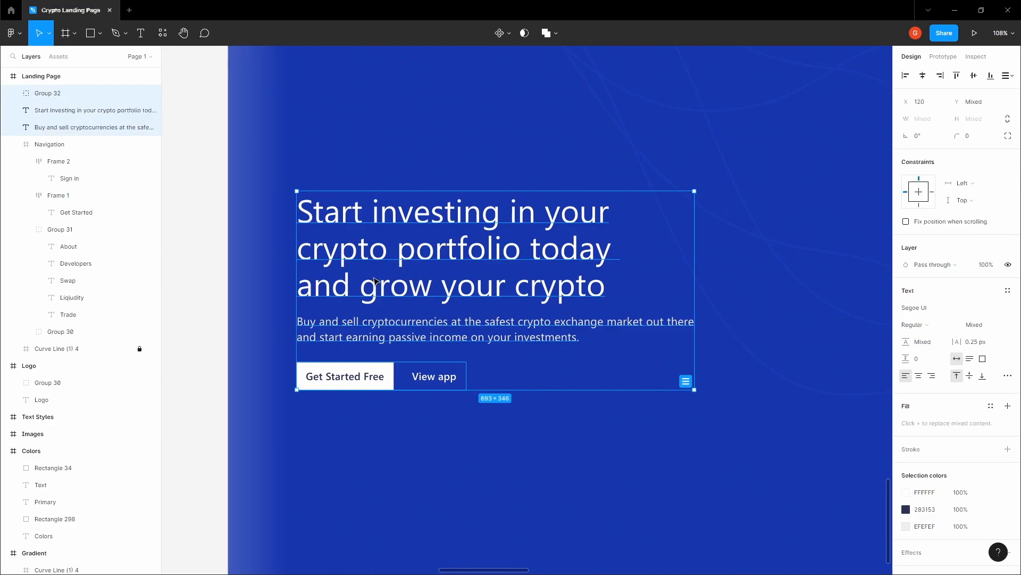
key("ctrl+g")
left_click(250, 260)
- Centre the hero content group vertically in the Landing Page frame
left_click_drag(248, 261, 207, 285)
scroll(262, 284, "down", 4)
left_click_drag(275, 276, 283, 298)
left_click(294, 306)
left_click(379, 233)
left_click_drag(380, 233, 413, 231)
left_click(420, 284)
left_click(974, 76)
left_click(616, 224)
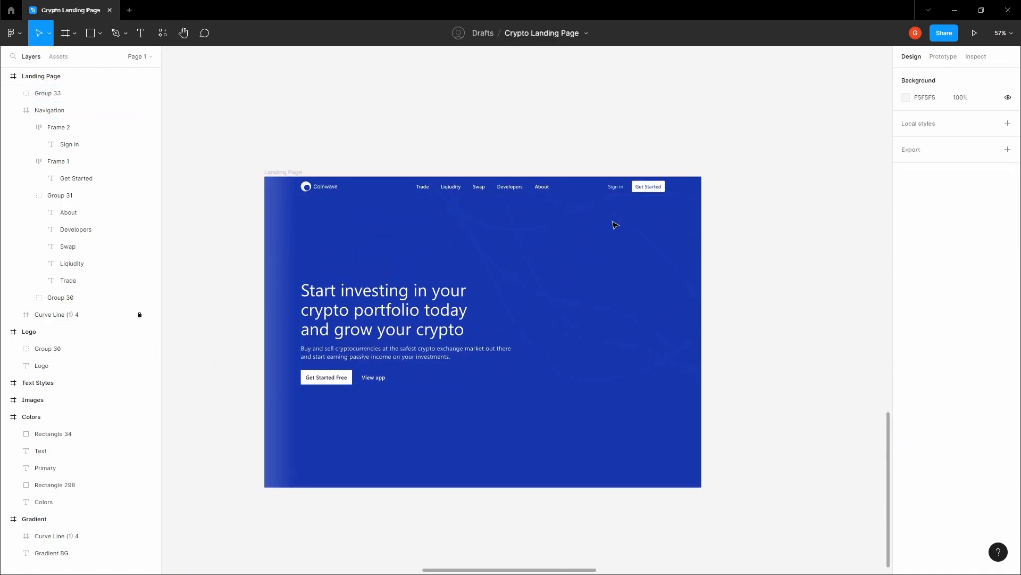
- Copy the phone mockup group from the Images frame
key("space")
left_click_drag(589, 231, 654, 226)
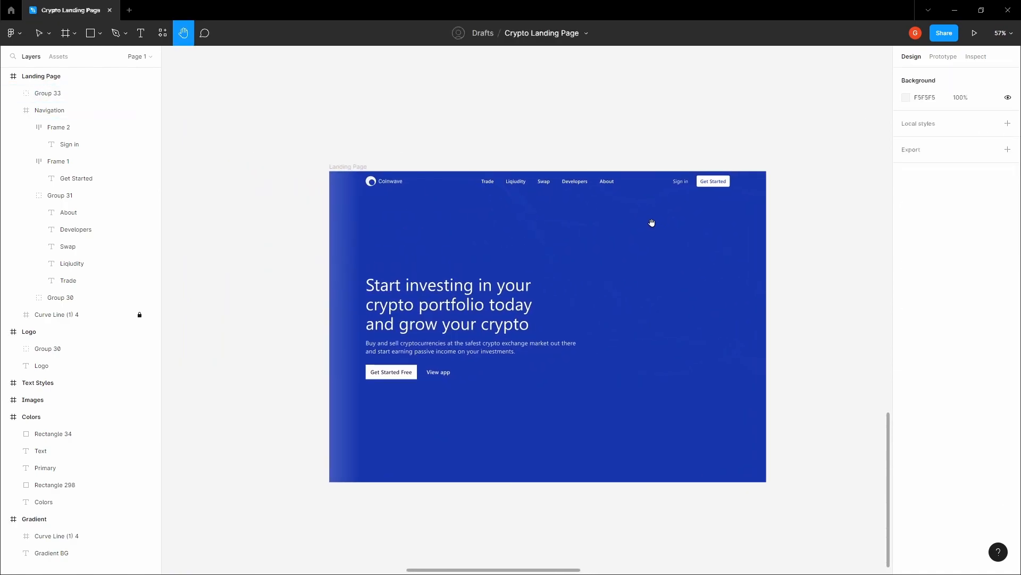
left_click_drag(662, 219, 535, 241)
scroll(535, 241, "down", 3)
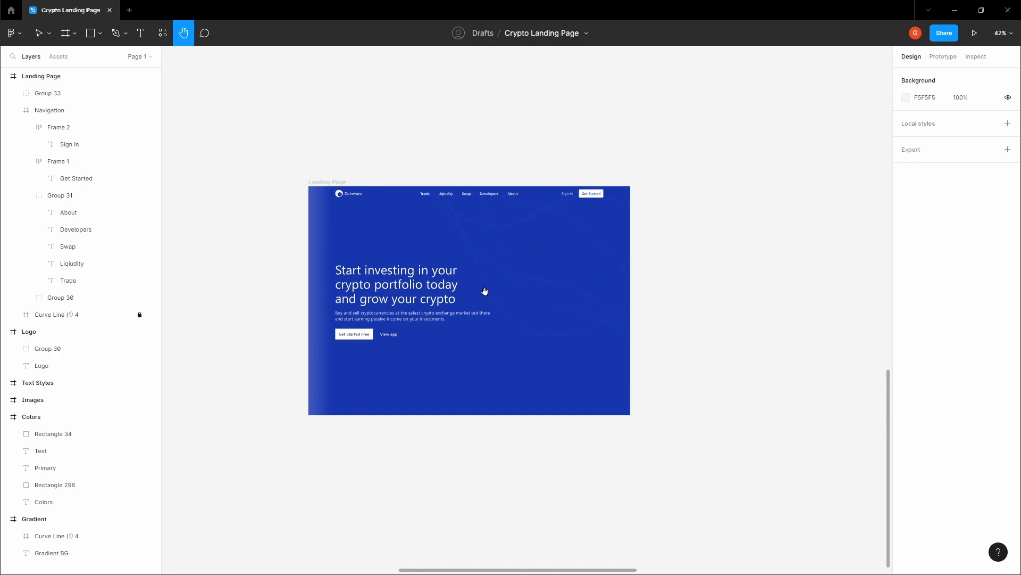
left_click_drag(469, 295, 424, 343)
scroll(536, 304, "down", 3)
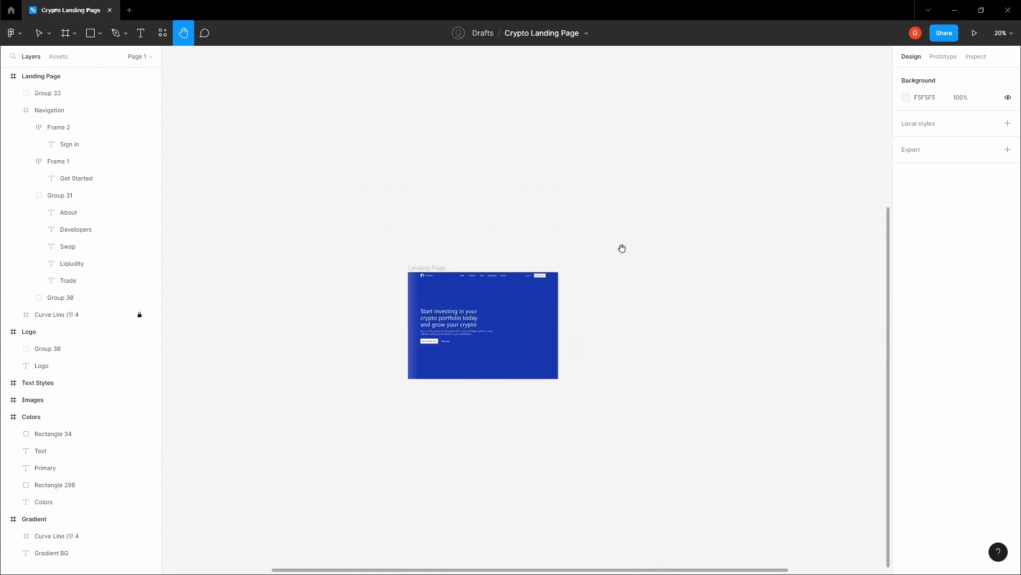
left_click_drag(613, 256, 360, 406)
left_click_drag(644, 246, 450, 424)
left_click_drag(664, 296, 814, 298)
left_click_drag(308, 263, 567, 298)
key("v")
left_click(444, 258)
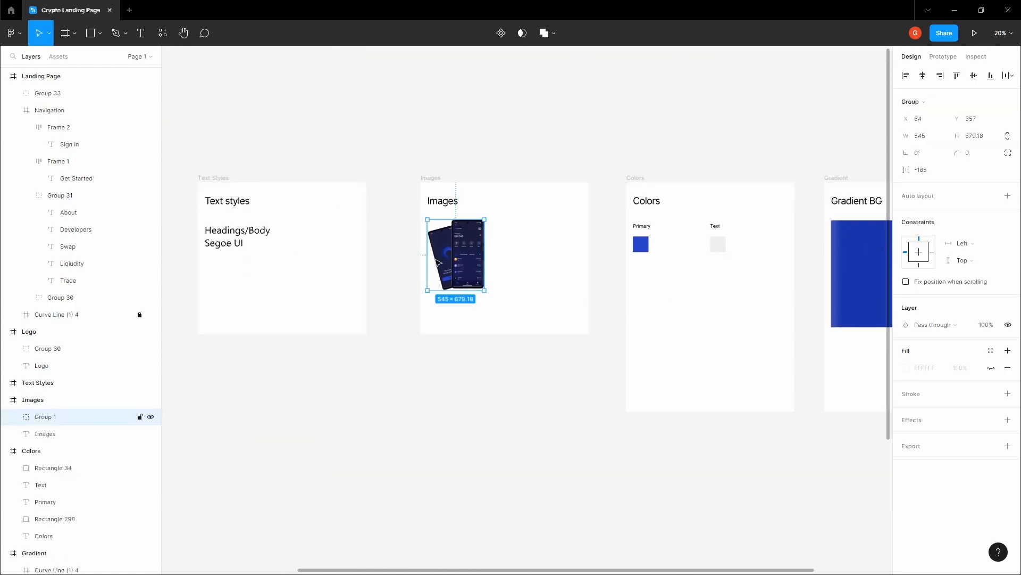
scroll(420, 218, "up", 3)
scroll(538, 278, "up", 3)
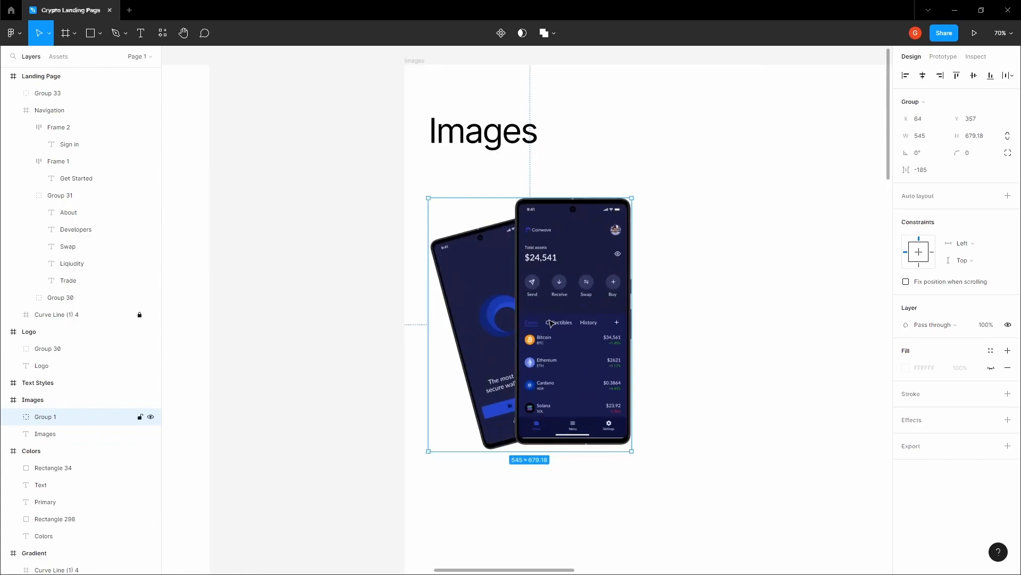
left_click(312, 306)
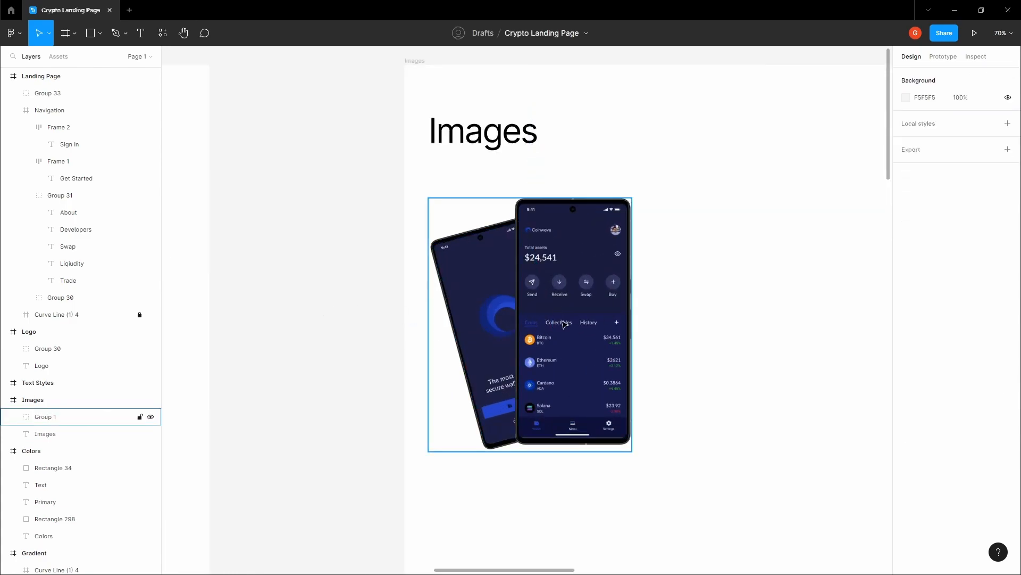
- Paste the phone mockup into the Landing Page frame and place it beside the hero text at about X 727, Y 233
key("h")
scroll(514, 325, "down", 5)
left_click_drag(527, 467, 560, 262)
scroll(596, 280, "up", 3)
left_click_drag(612, 291, 592, 190)
scroll(592, 190, "up", 2)
left_click_drag(506, 212, 561, 218)
left_click_drag(422, 178, 404, 171)
key("v")
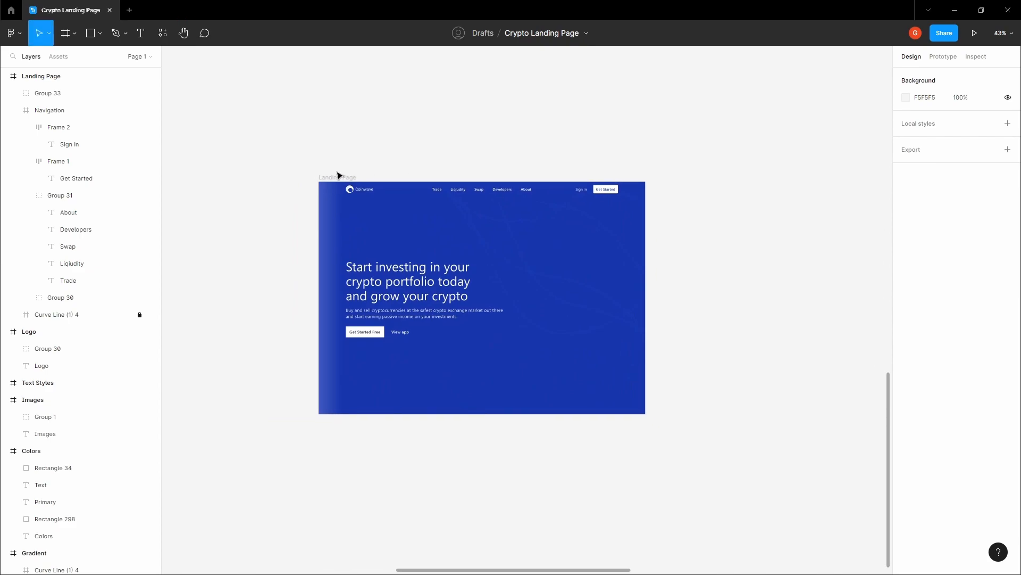
left_click(338, 176)
key("ctrl+v")
left_click_drag(422, 310, 587, 277)
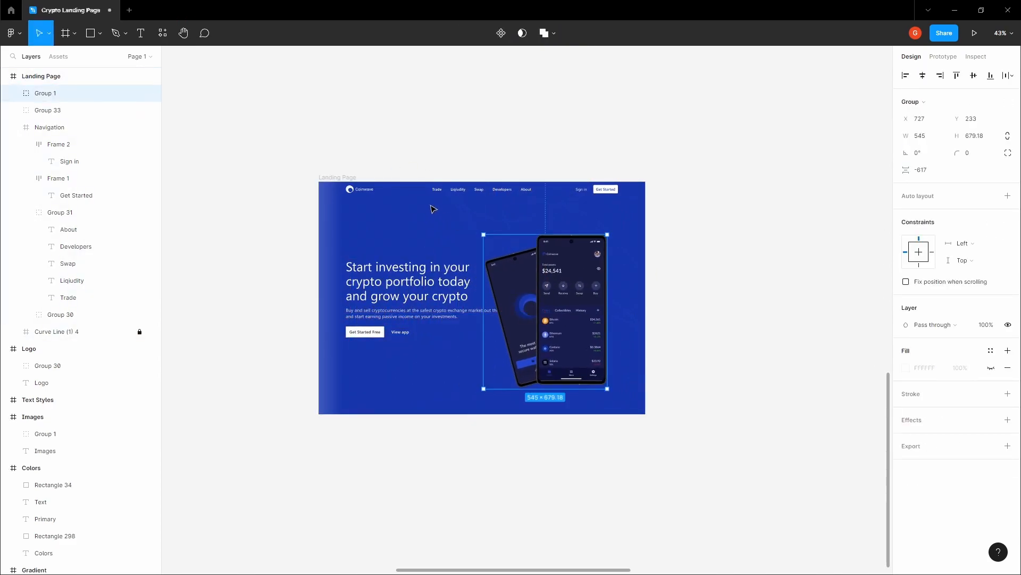
- Show the 12-column layout grid on the Landing Page frame
key("Escape")
left_click(338, 177)
left_click(991, 238)
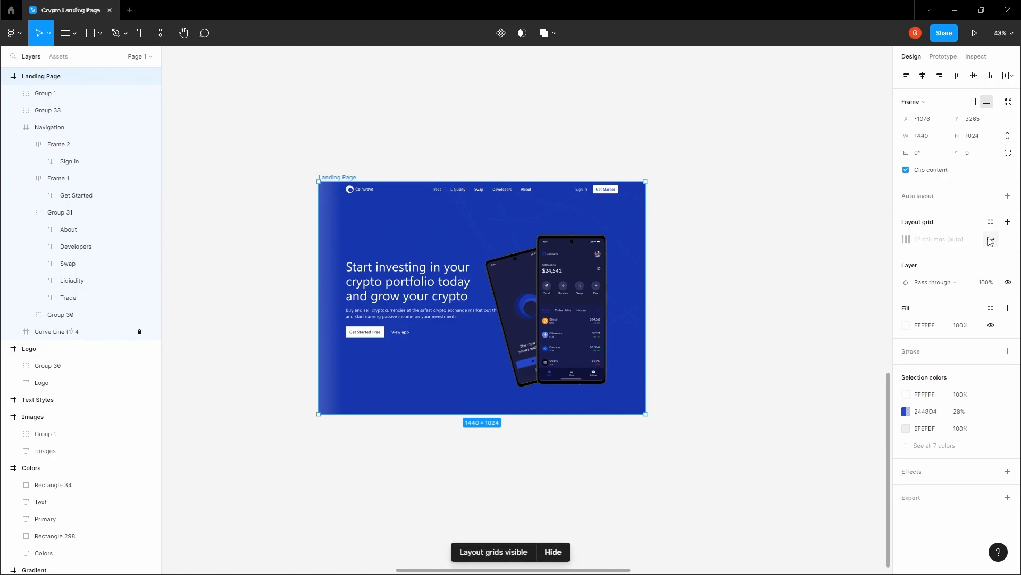
left_click(761, 239)
- Shift the phone mockup away from the hero text to X 834 and enlarge it proportionally to 560 × 697.87
scroll(524, 250, "up", 3)
left_click_drag(610, 298, 611, 255)
scroll(593, 255, "down", 3)
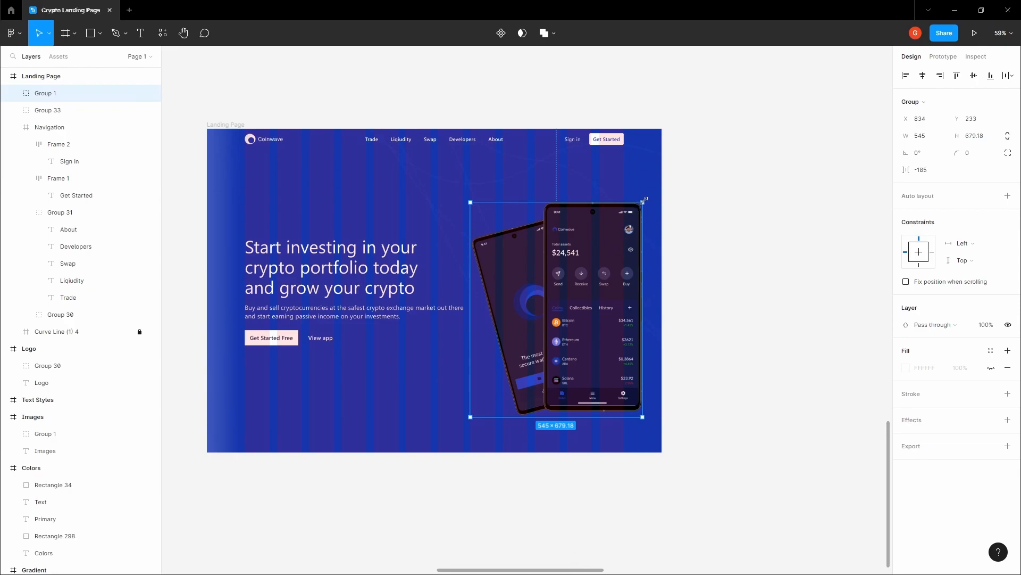
left_click_drag(643, 200, 648, 196)
left_click_drag(581, 264, 580, 271)
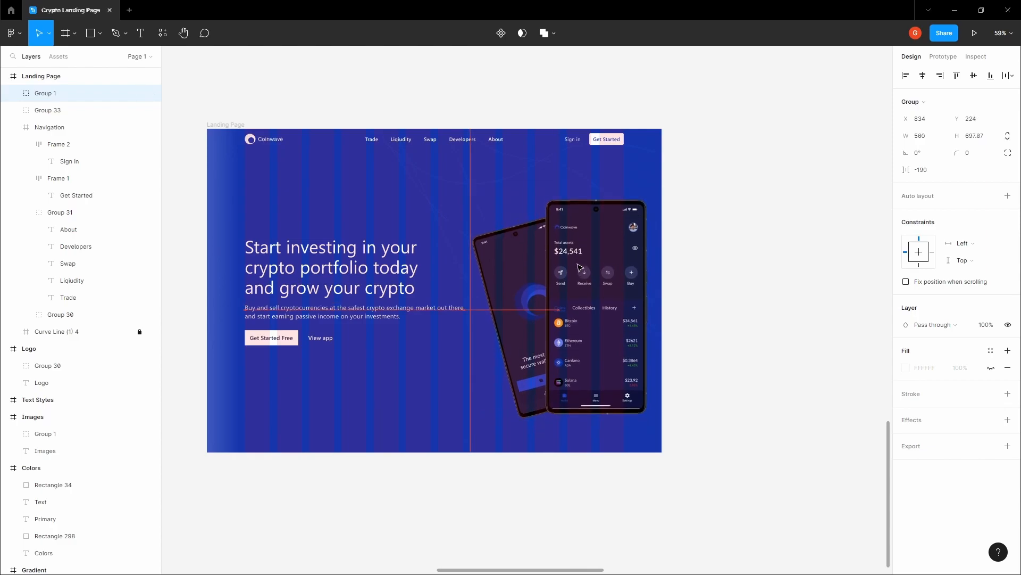
- Try to align the phone mockup and the hero content group on their vertical centres
left_click(53, 110, "shift")
left_click(973, 75)
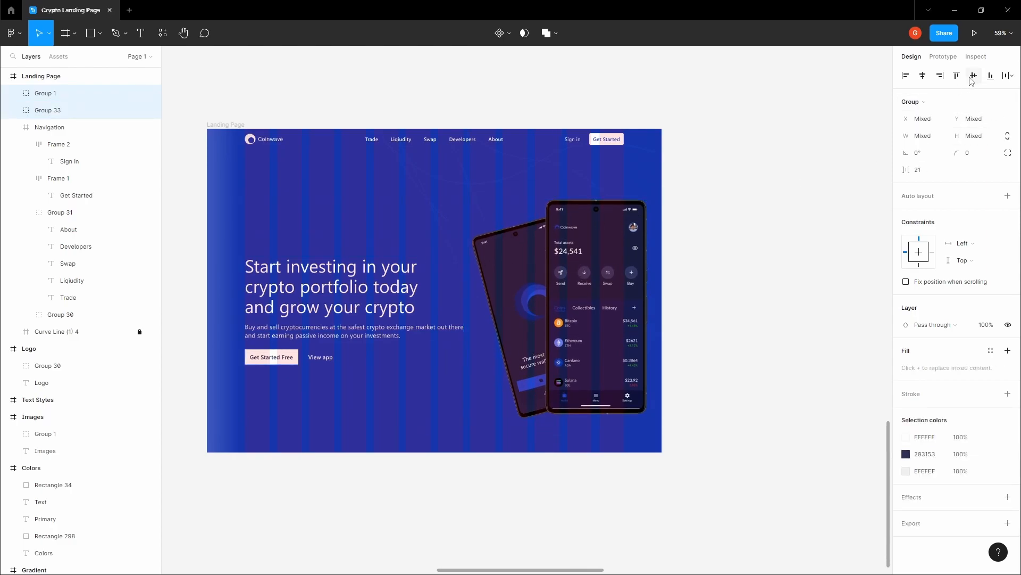
left_click(749, 164)
- Centre the phone mockup and the hero content group individually on the vertical middle of the Landing Page frame
left_click(617, 224)
left_click(974, 75)
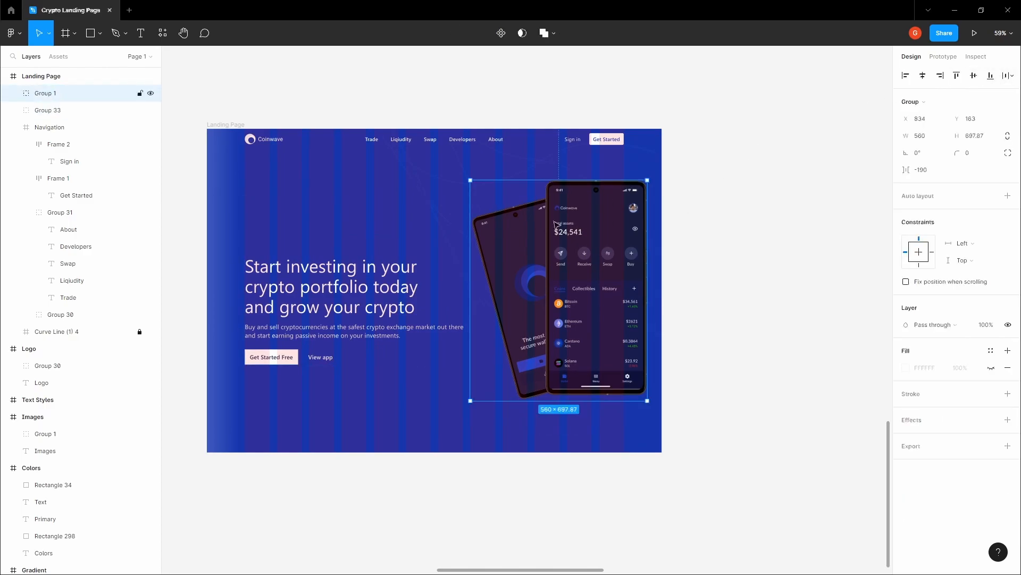
key("Tab")
left_click(974, 75)
left_click(780, 195)
- Scale the phone mockup down to 548 × 682.92 and move it slightly lower in the Landing Page frame
left_click(627, 229)
left_click_drag(588, 231, 590, 239)
left_click_drag(647, 406, 642, 400)
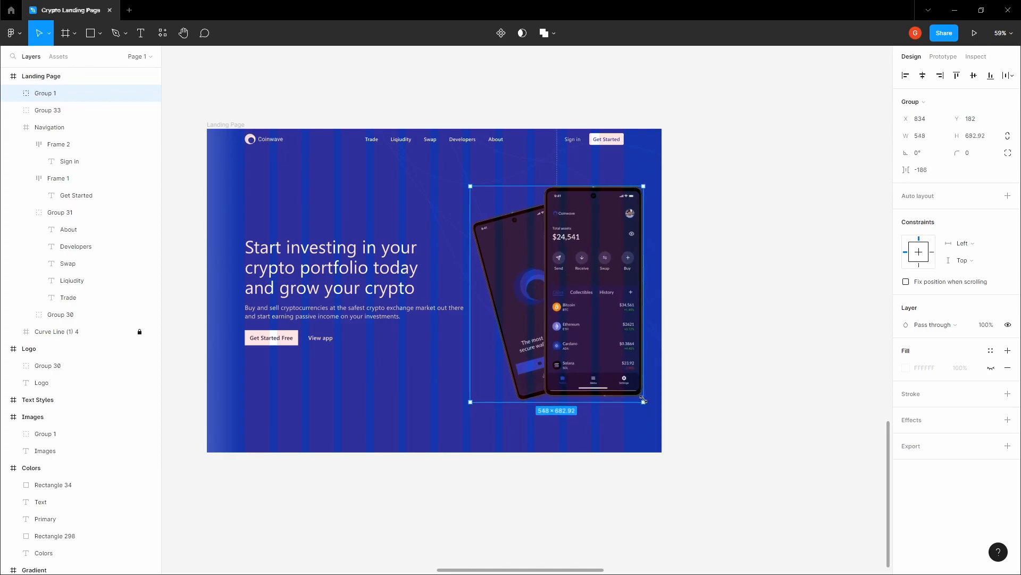
left_click_drag(609, 357, 608, 366)
left_click(741, 319)
- Hide the layout grid on the Landing Page frame
key("space")
left_click_drag(596, 290, 691, 306)
scroll(547, 284, "up", 1)
left_click_drag(542, 290, 574, 282)
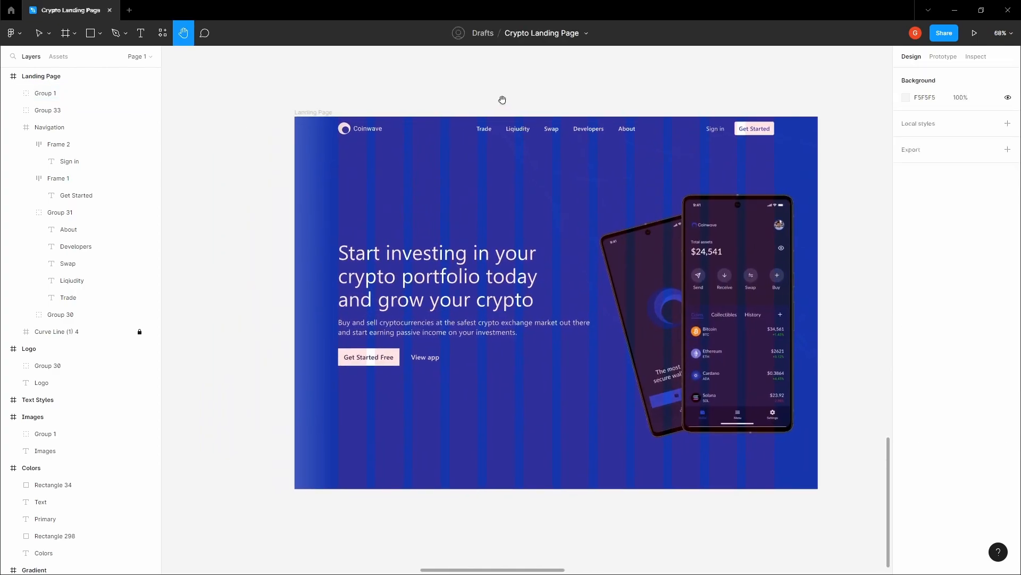
left_click_drag(354, 99, 314, 93)
left_click(282, 105)
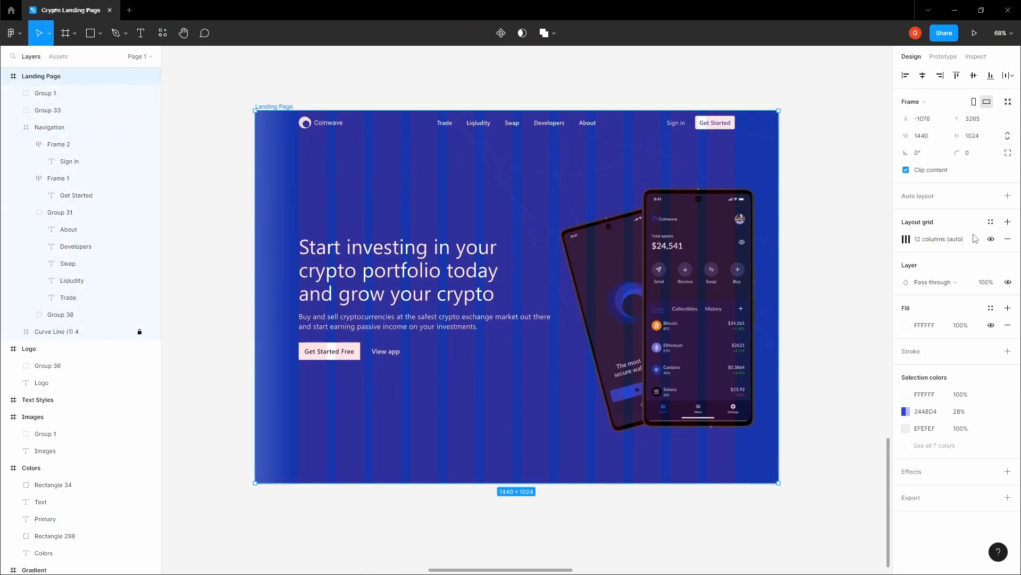
left_click(815, 203)
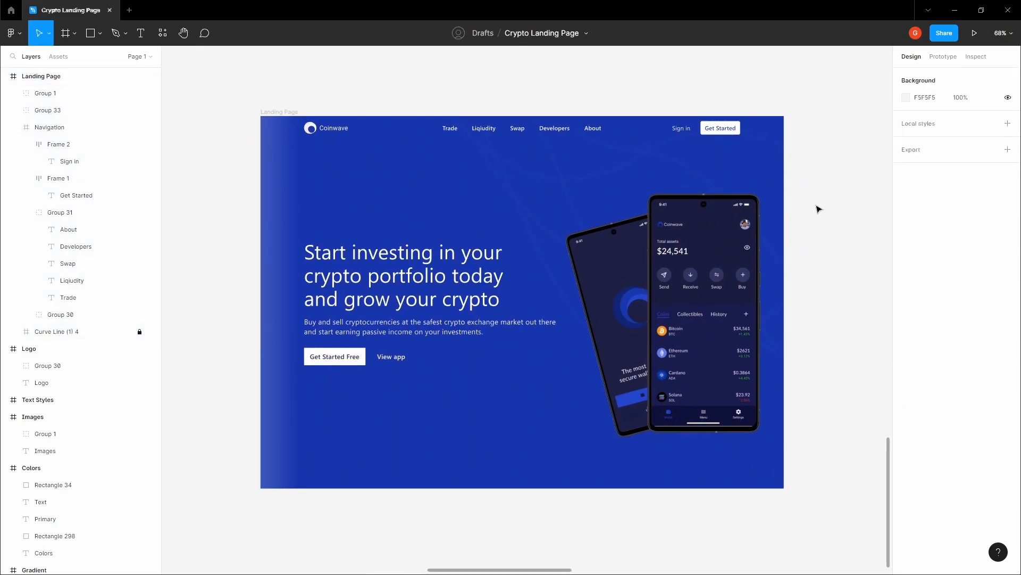